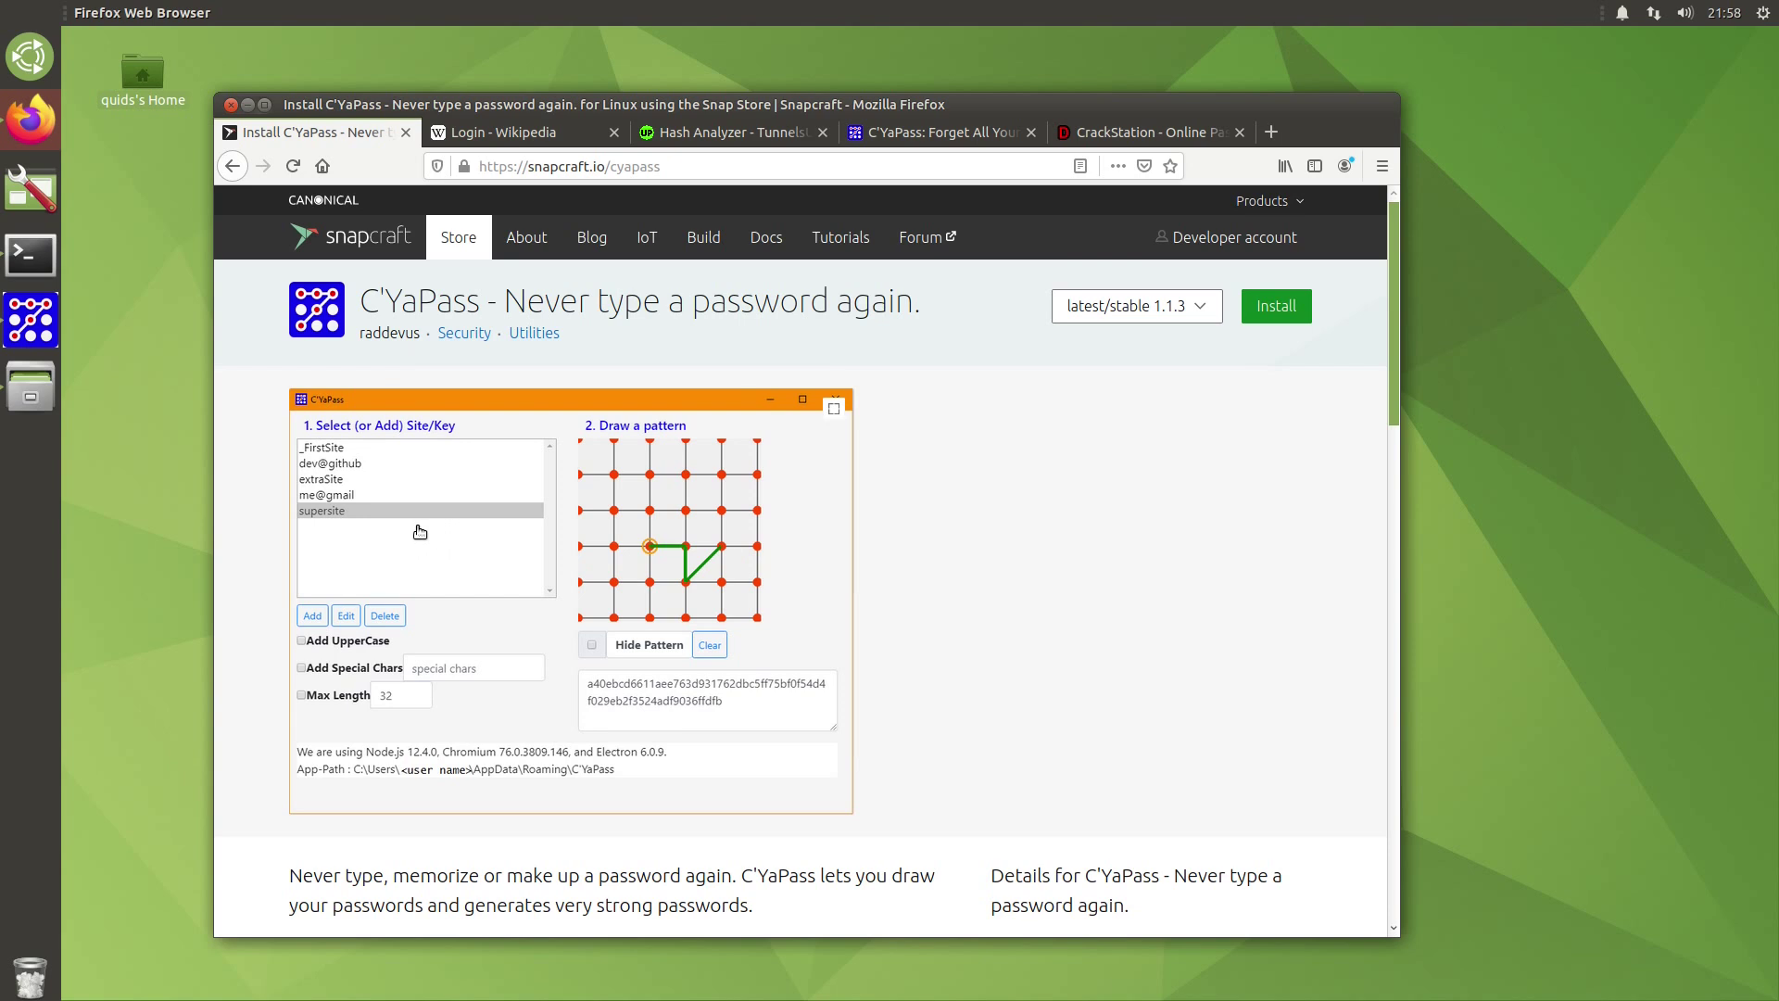
Step: Scroll the C'YaPass Snapcraft store page down and back up to review it
{"action": "scroll", "coordinate": [420, 531], "scroll_direction": "down", "scroll_amount": 4}
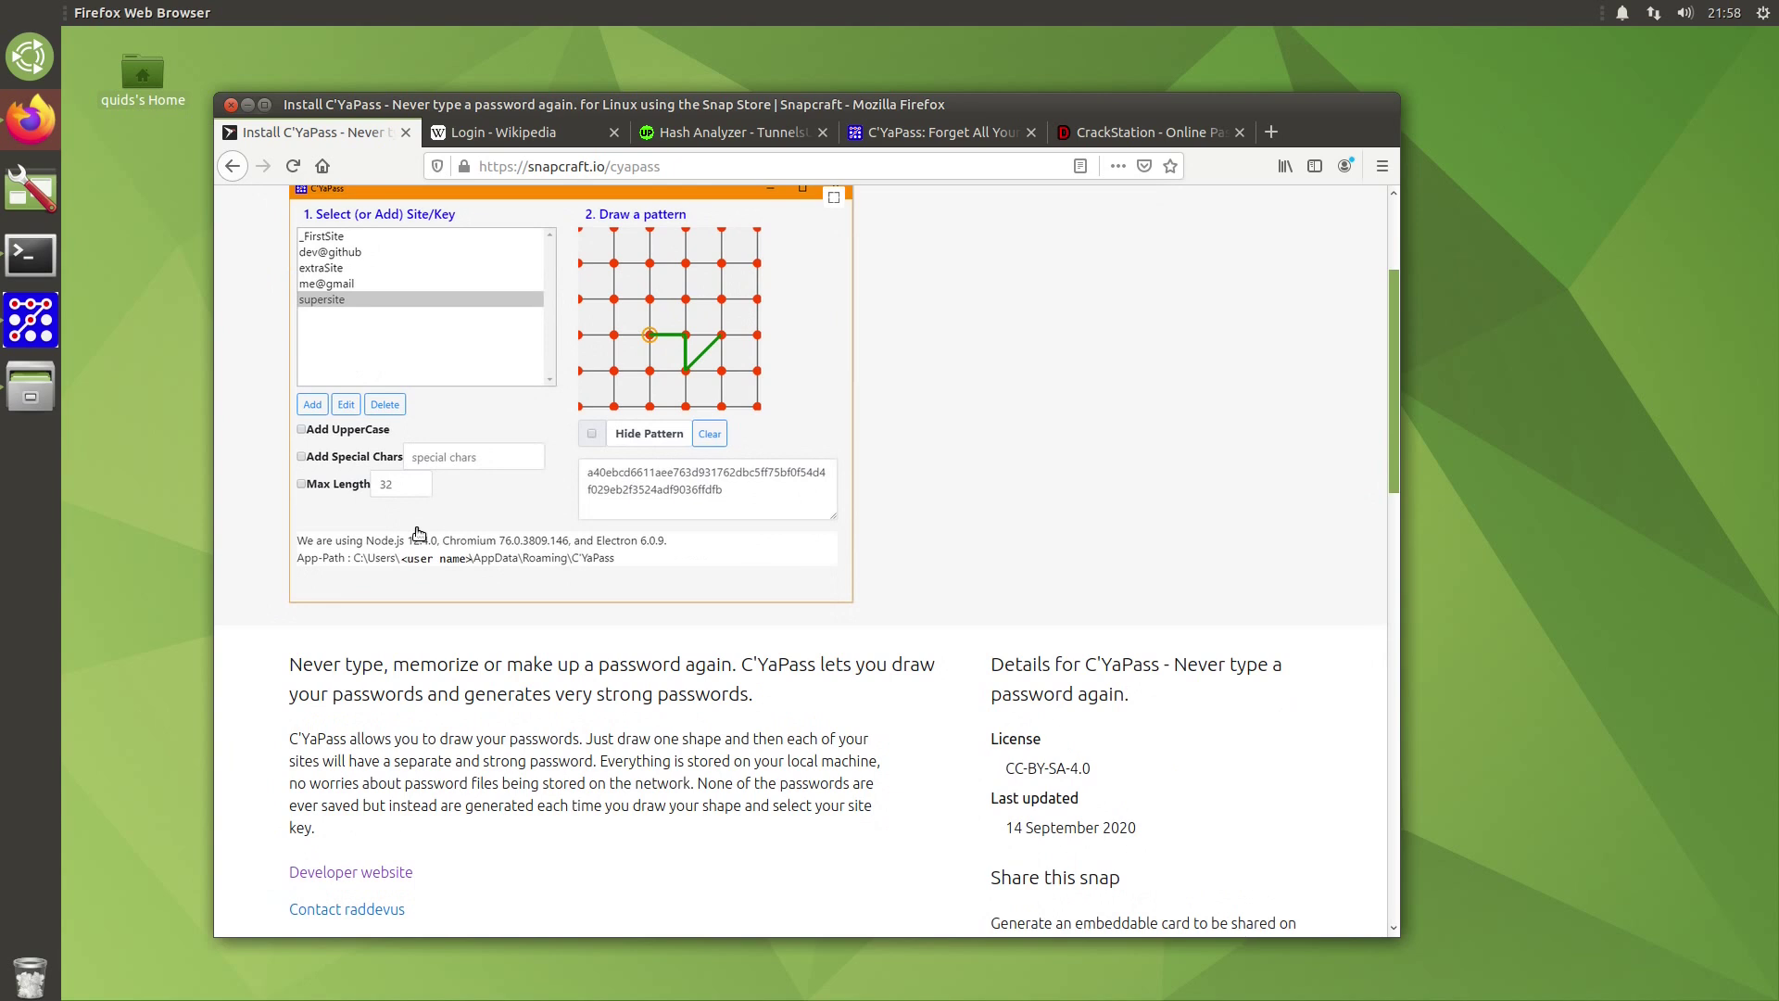
{"action": "scroll", "coordinate": [416, 536], "scroll_direction": "up", "scroll_amount": 4}
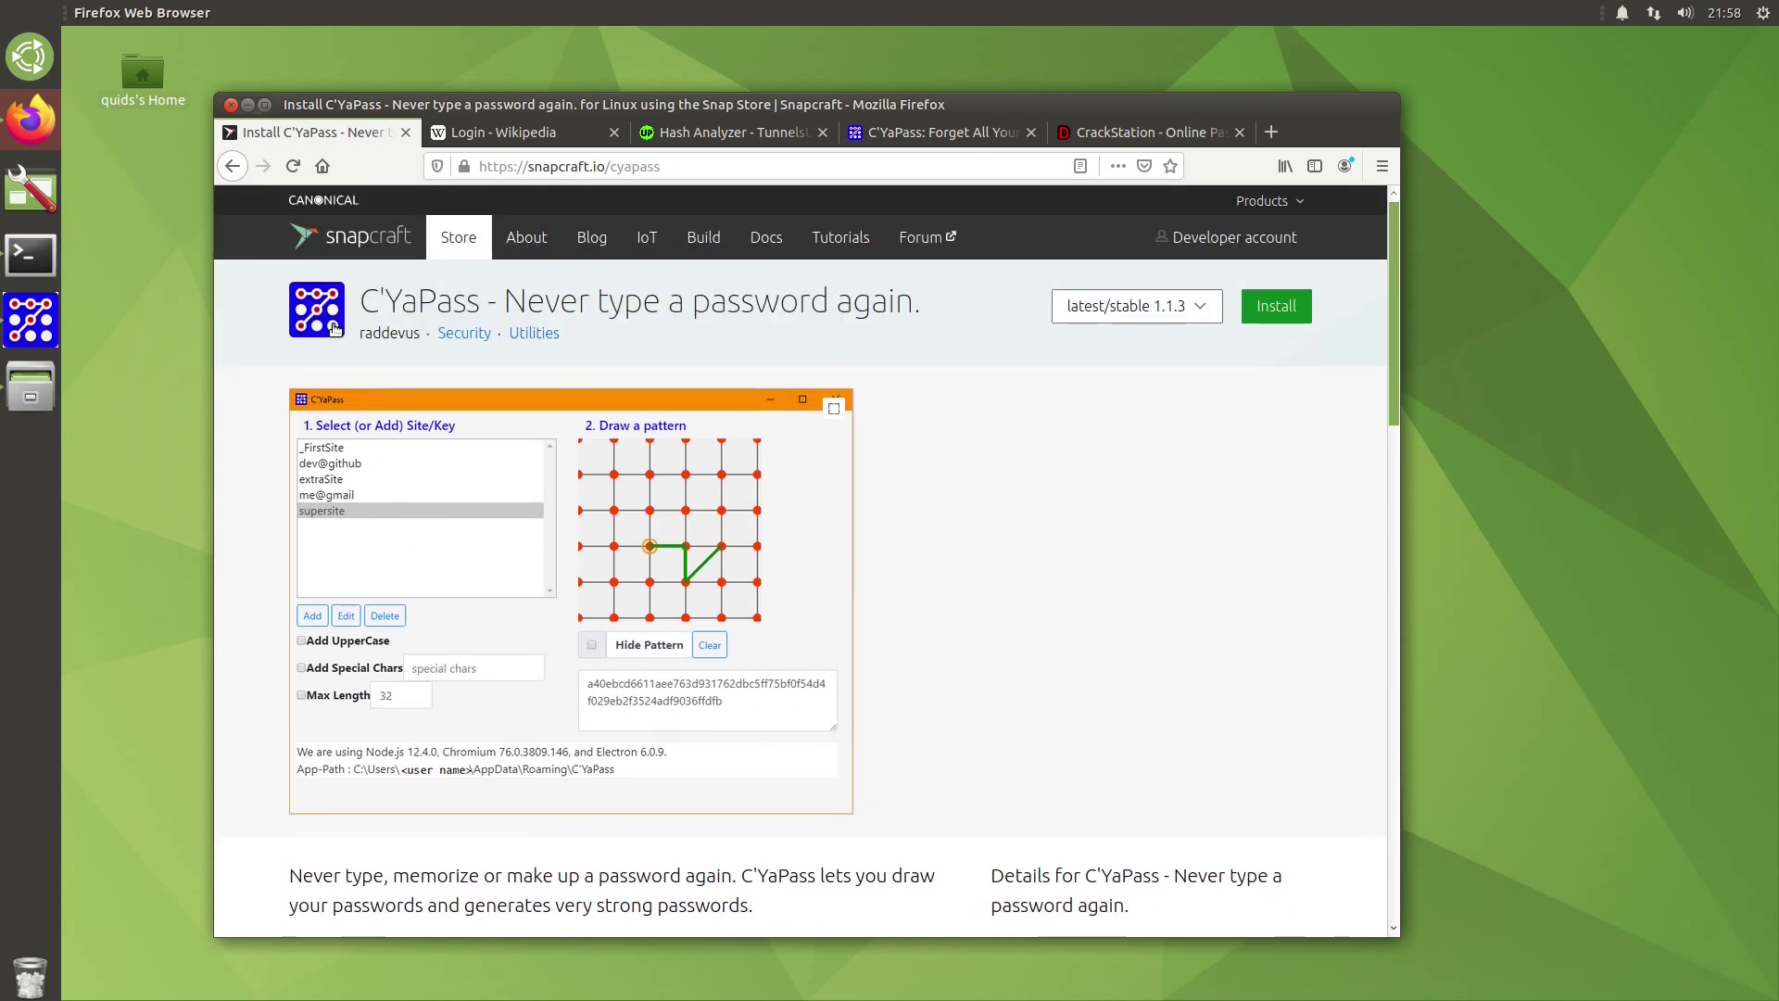
{"action": "left_click", "coordinate": [244, 104]}
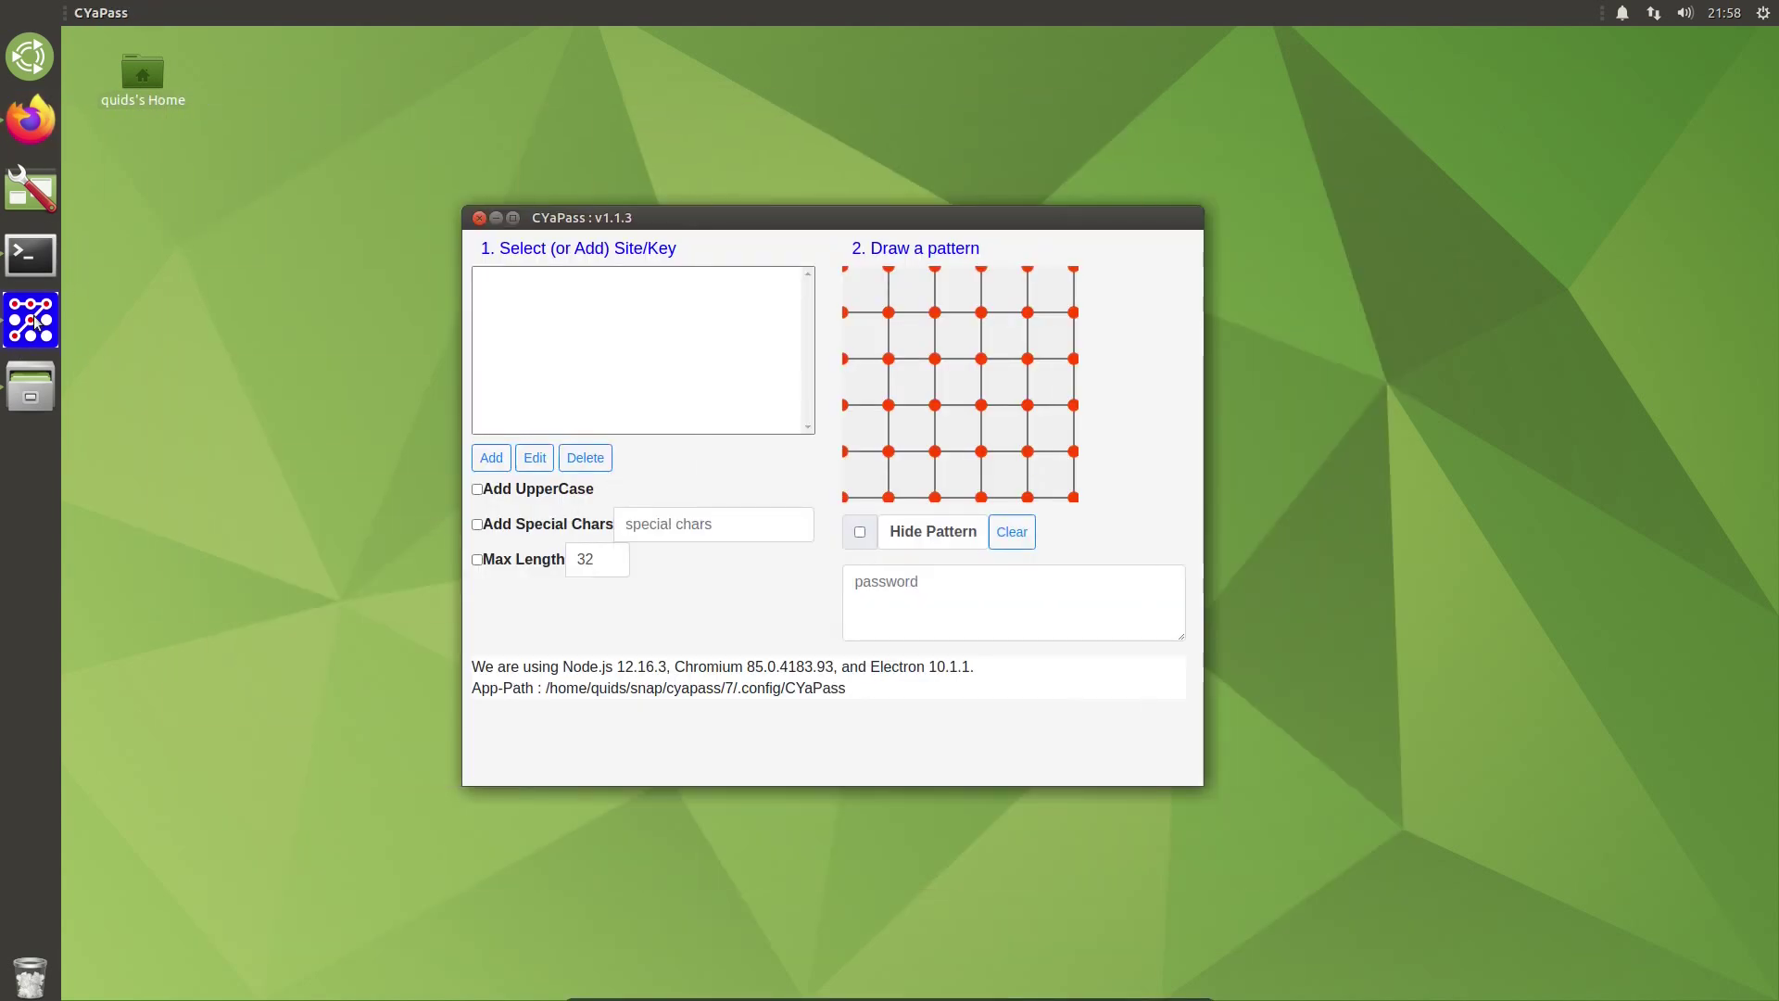
{"action": "left_click", "coordinate": [602, 334]}
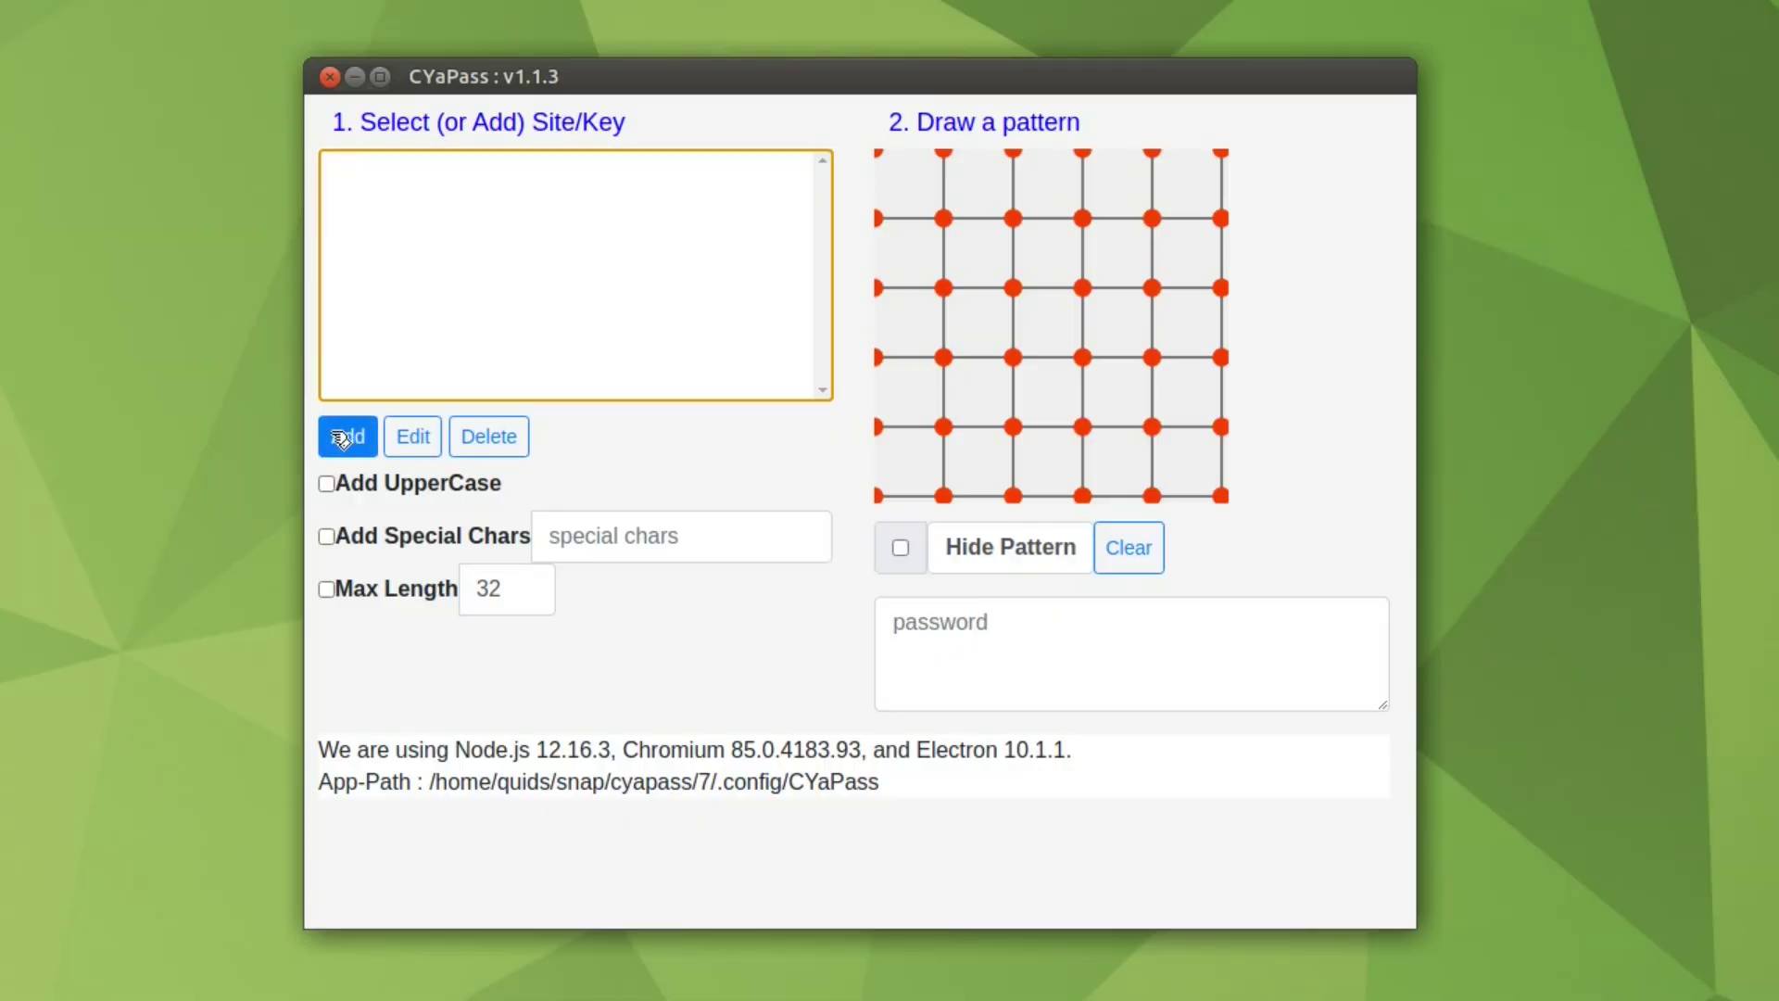
Step: Create two site keys named 'test' and 'foobar' in CYaPass
{"action": "left_click", "coordinate": [344, 438]}
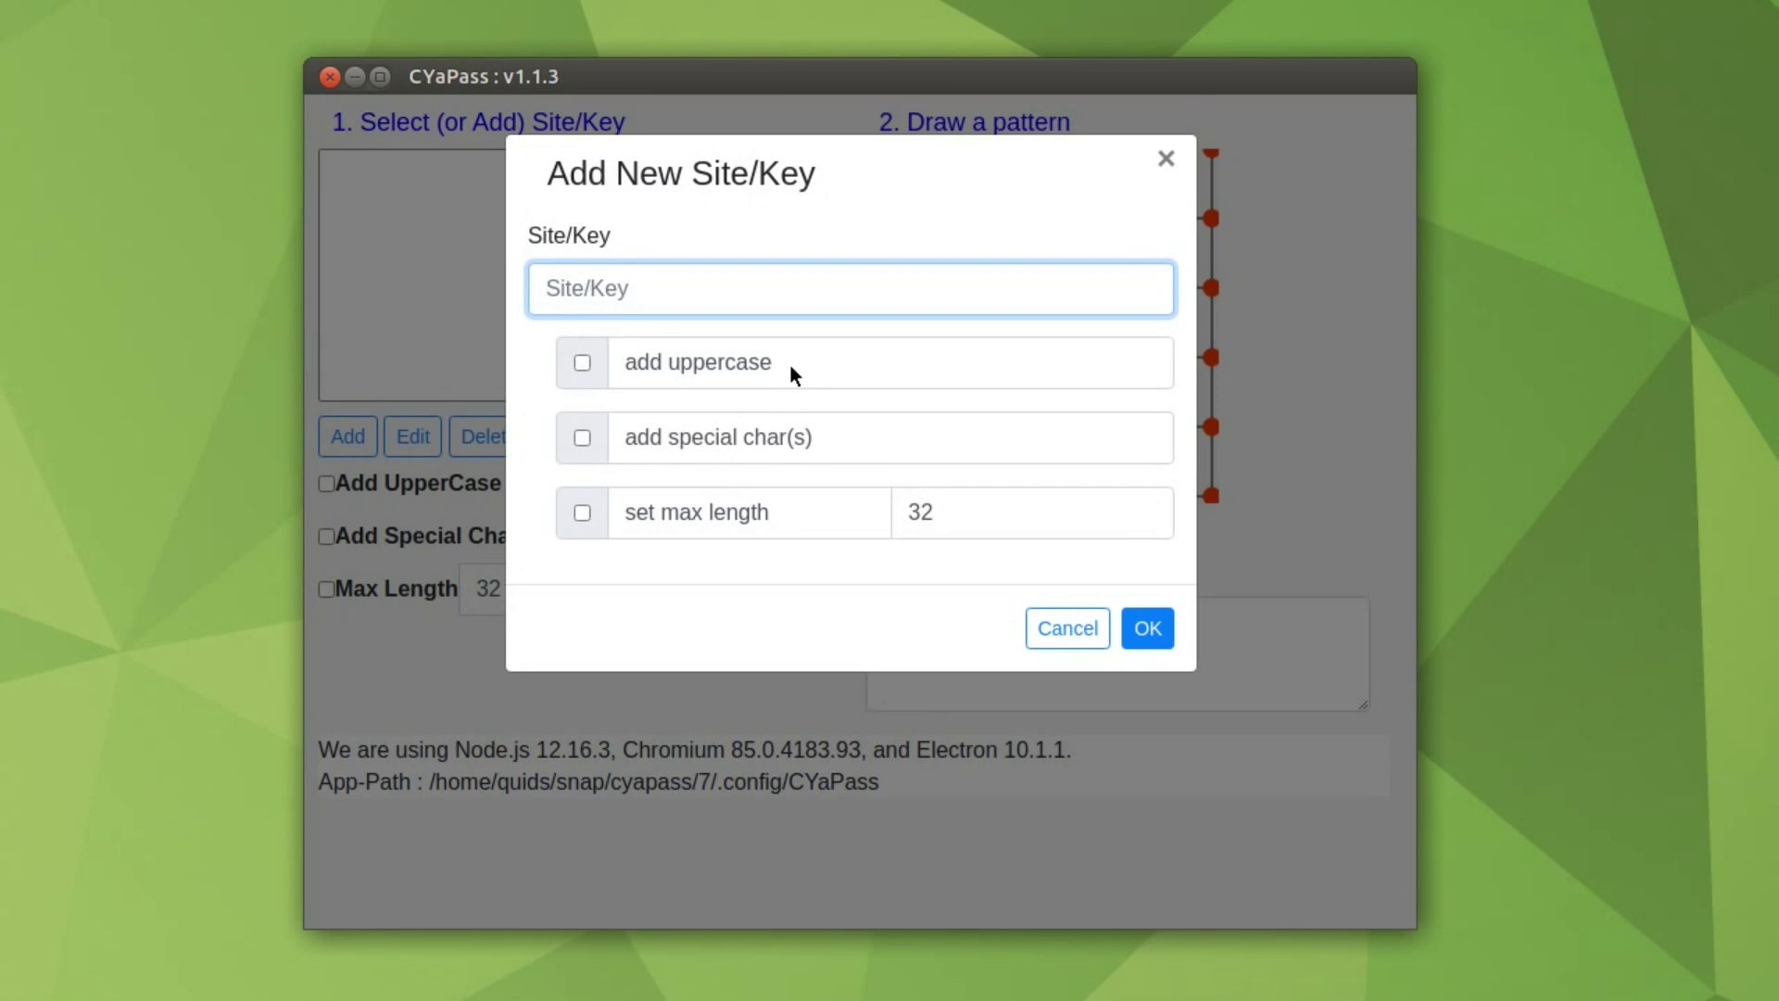
{"action": "type", "text": "test"}
{"action": "left_click", "coordinate": [1149, 629]}
{"action": "left_click", "coordinate": [352, 454]}
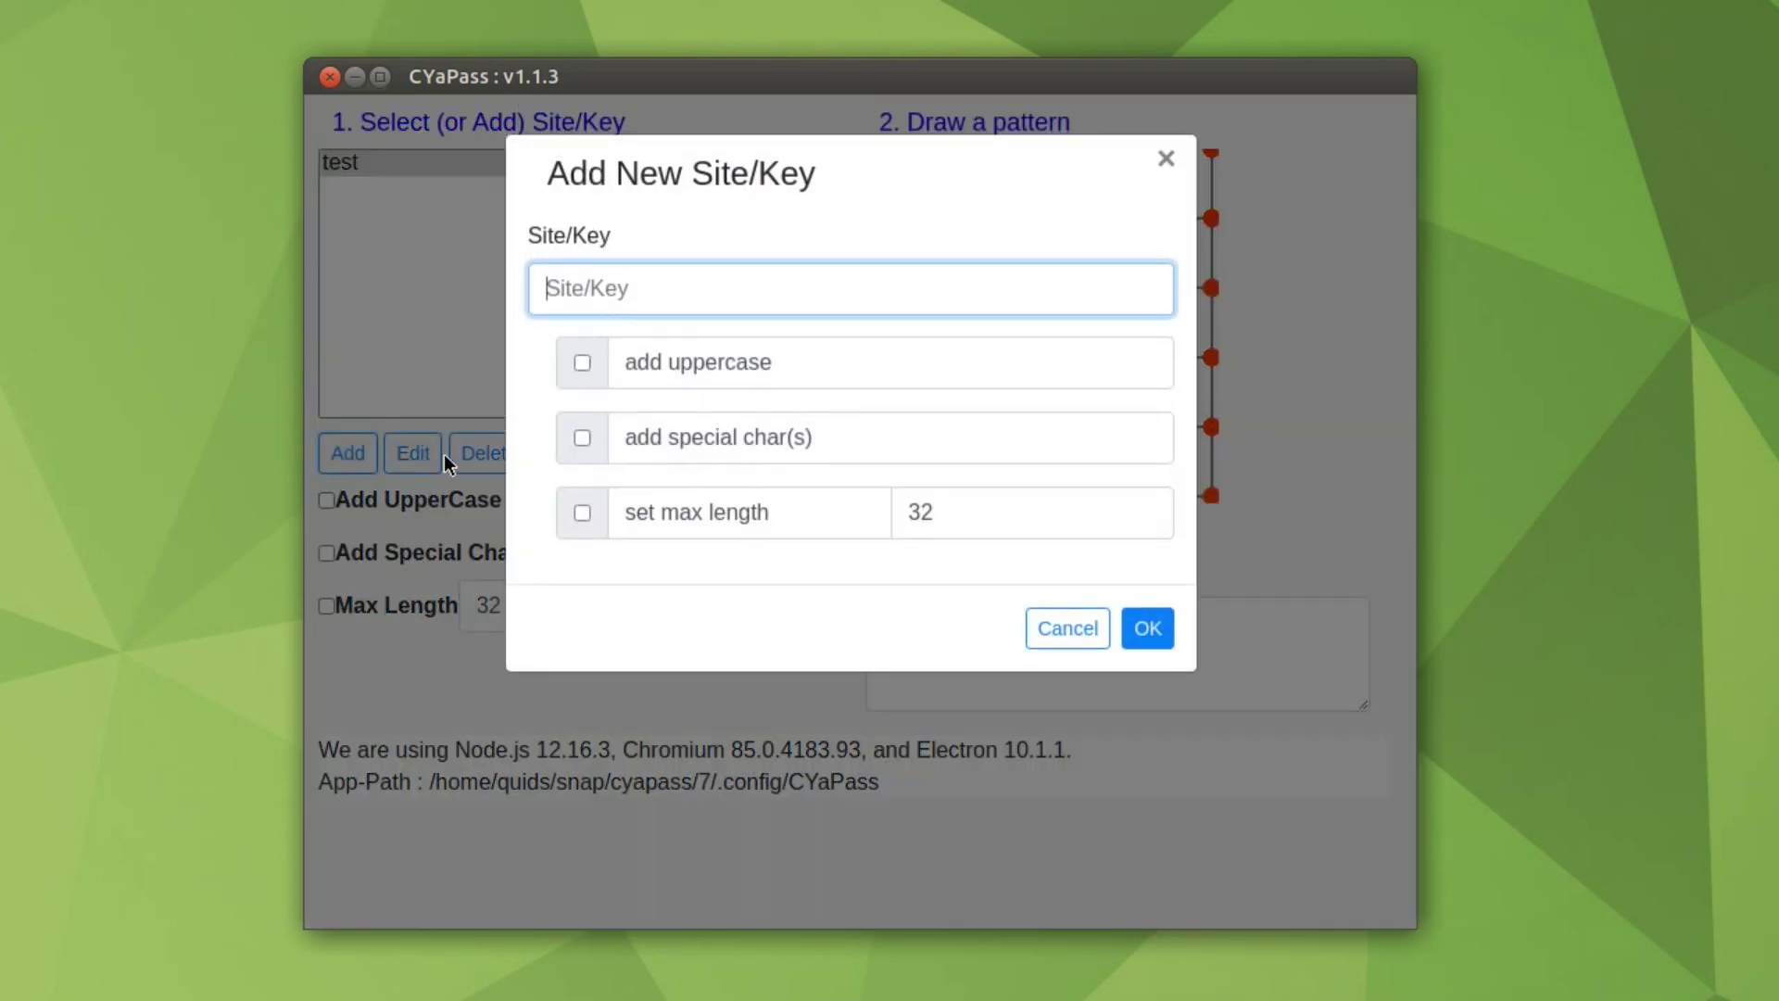
{"action": "type", "text": "foobar"}
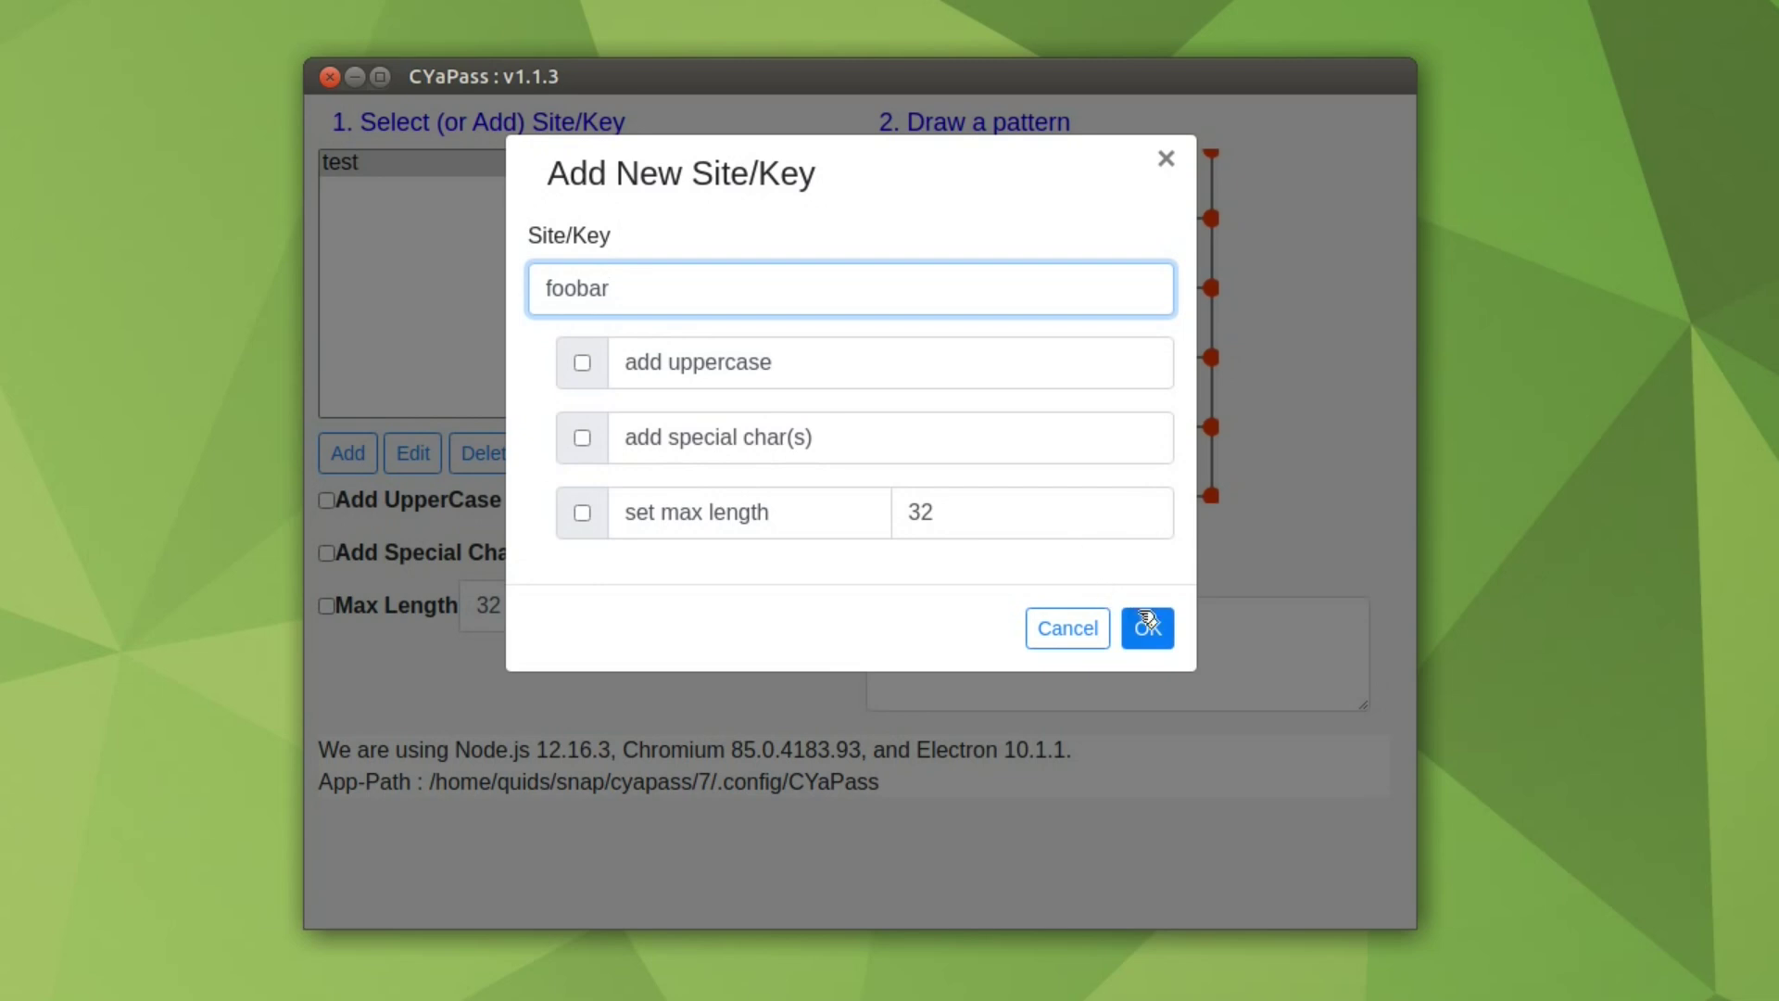
{"action": "left_click", "coordinate": [1149, 628]}
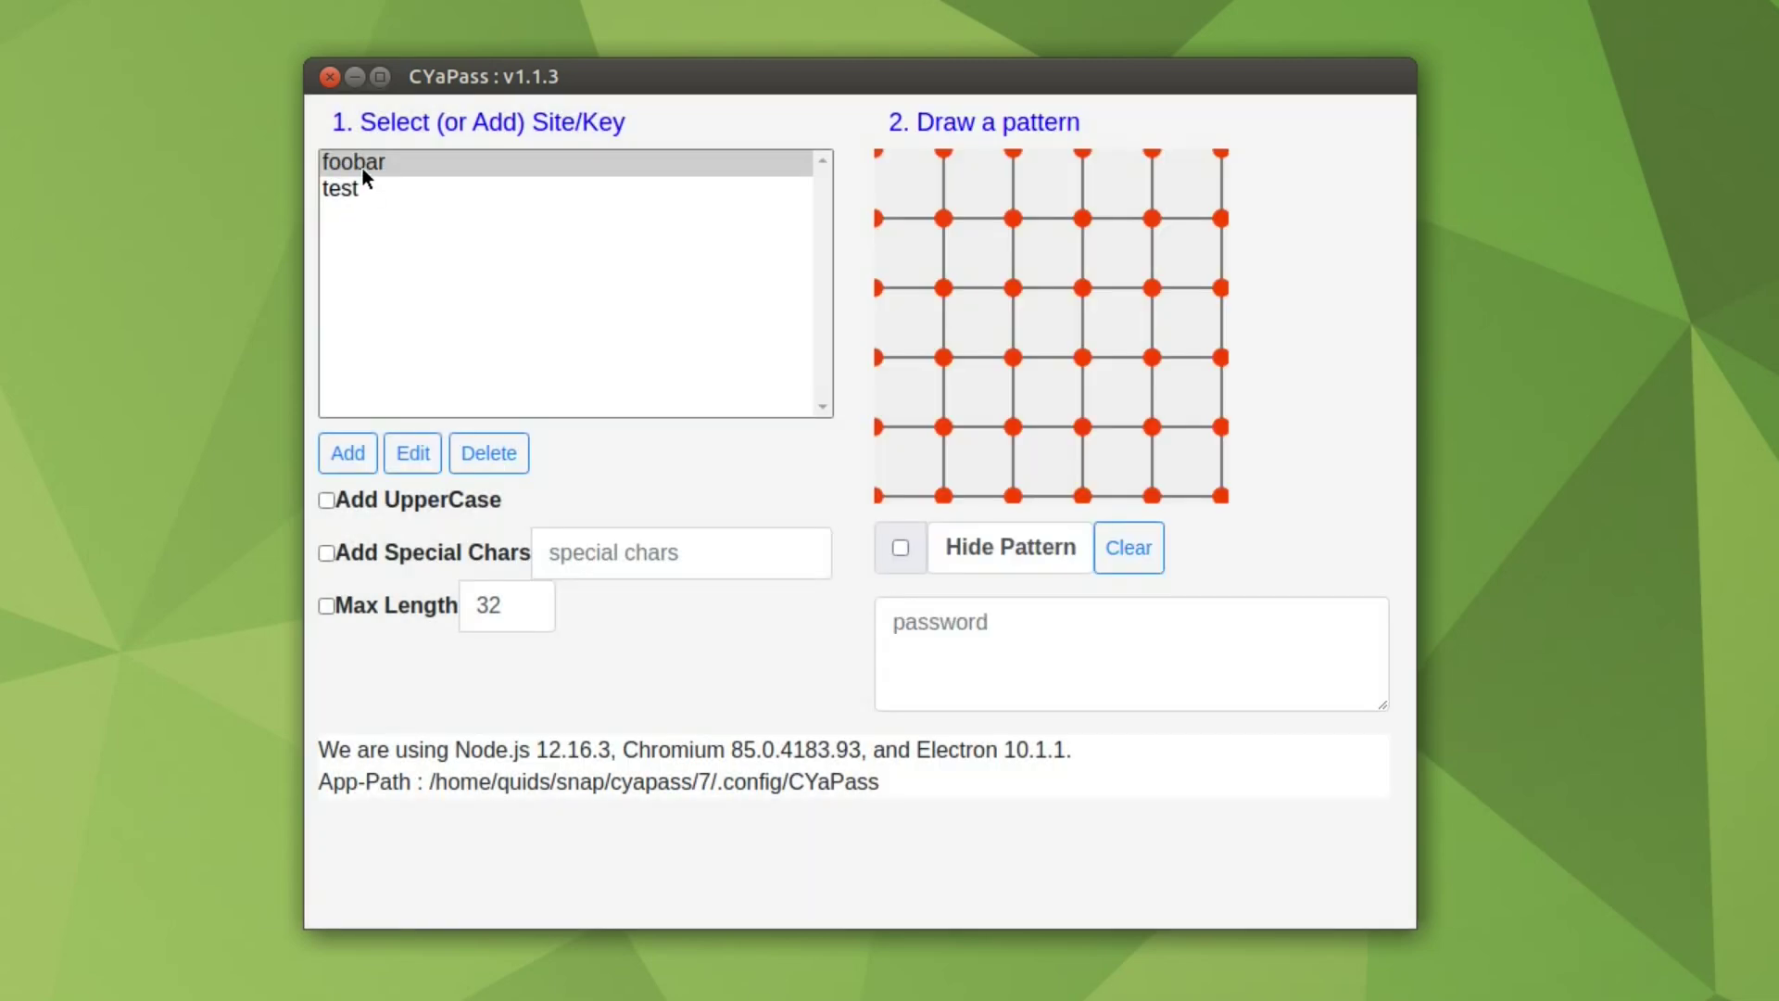
Step: With 'test' selected, draw a six-point grid pattern, then switch to 'foobar'
{"action": "left_click", "coordinate": [352, 192]}
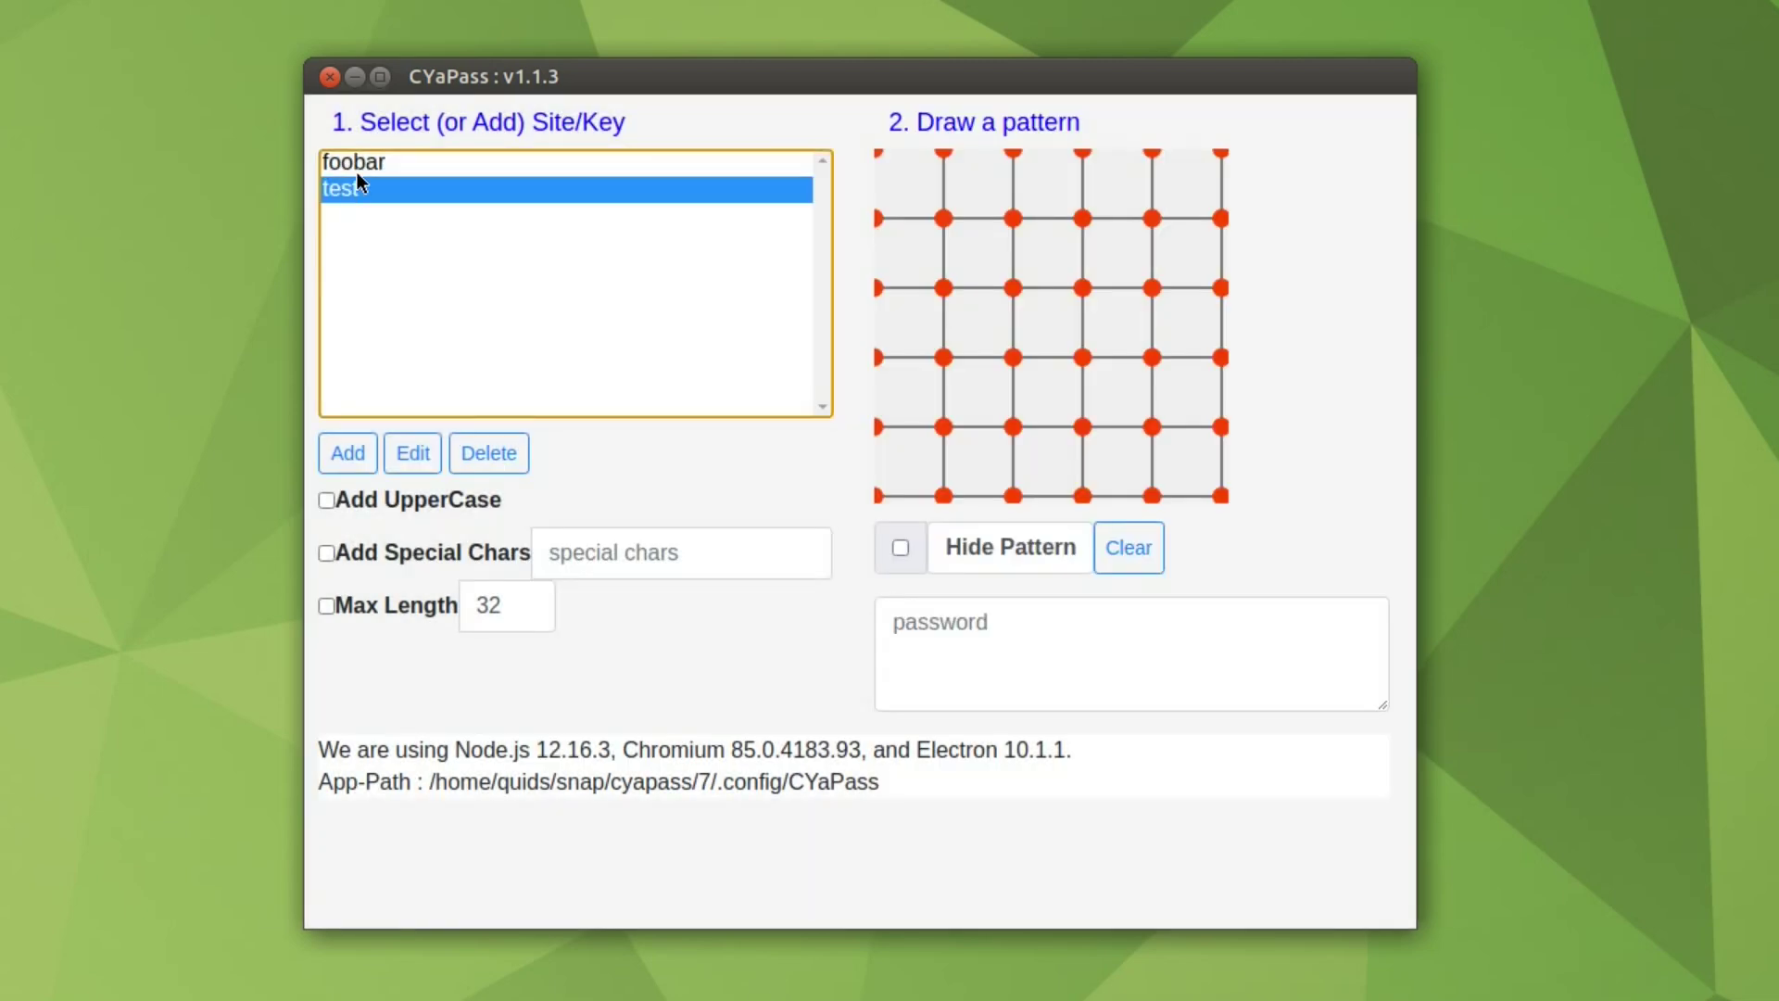
{"action": "left_click", "coordinate": [946, 286]}
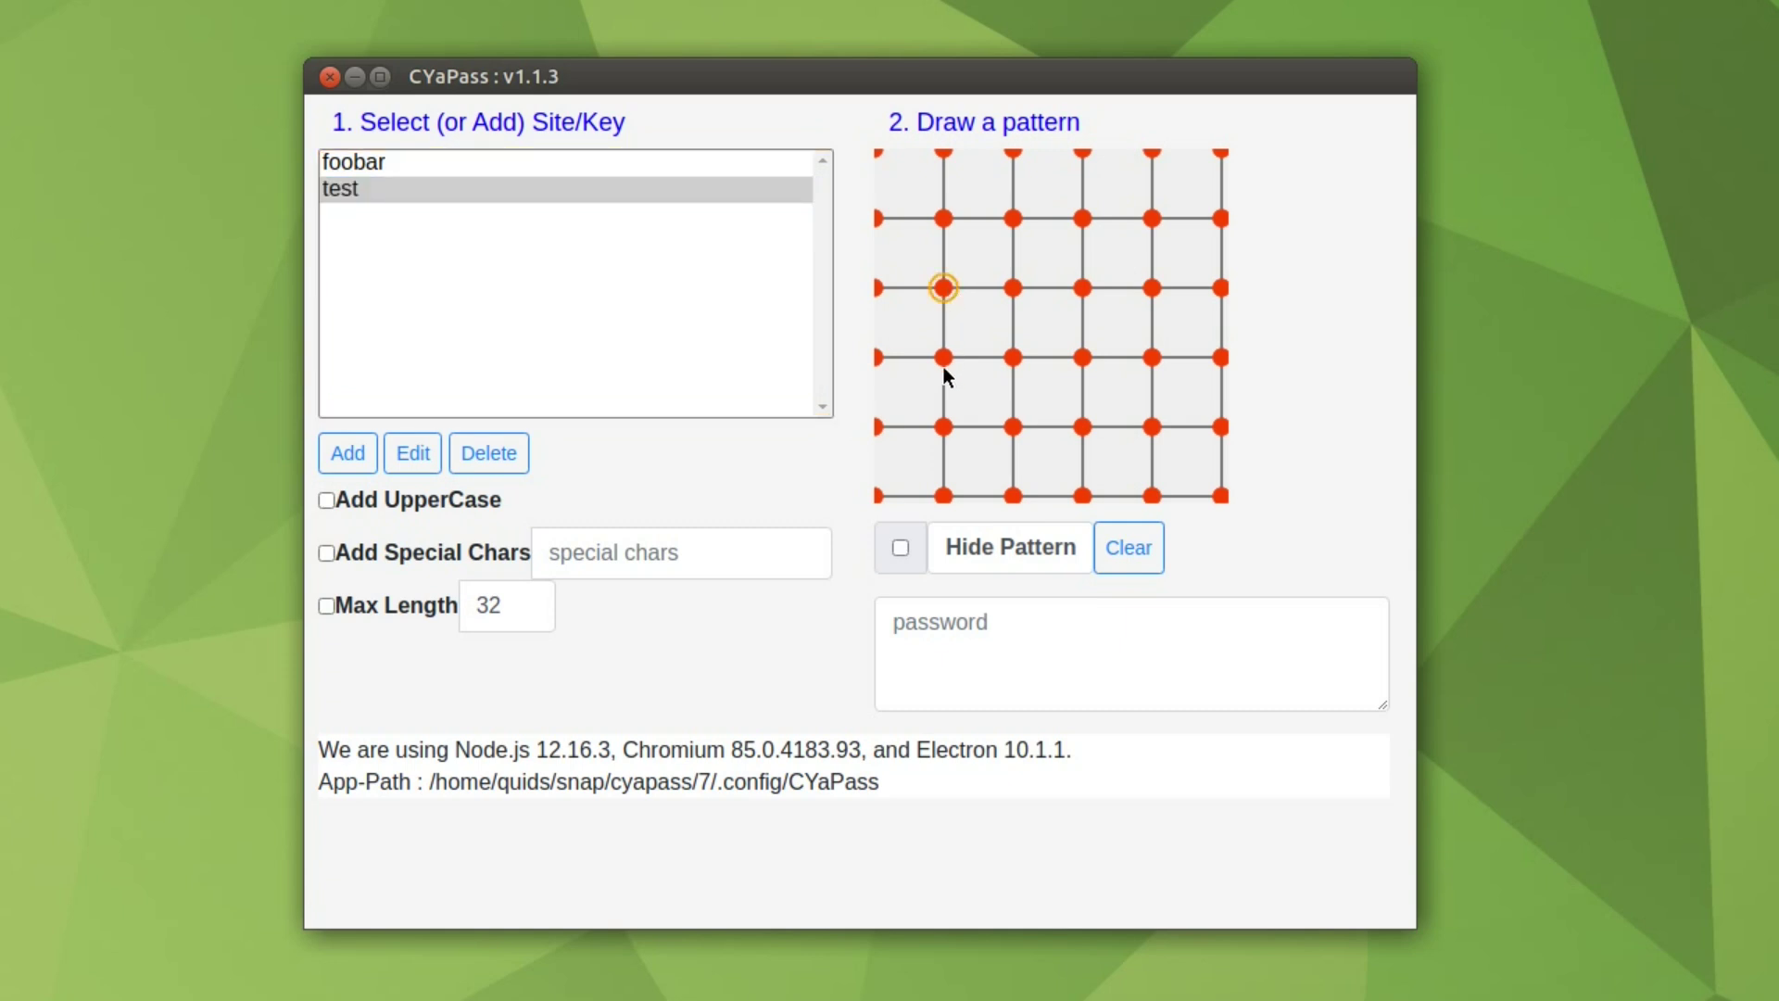
{"action": "left_click", "coordinate": [944, 356]}
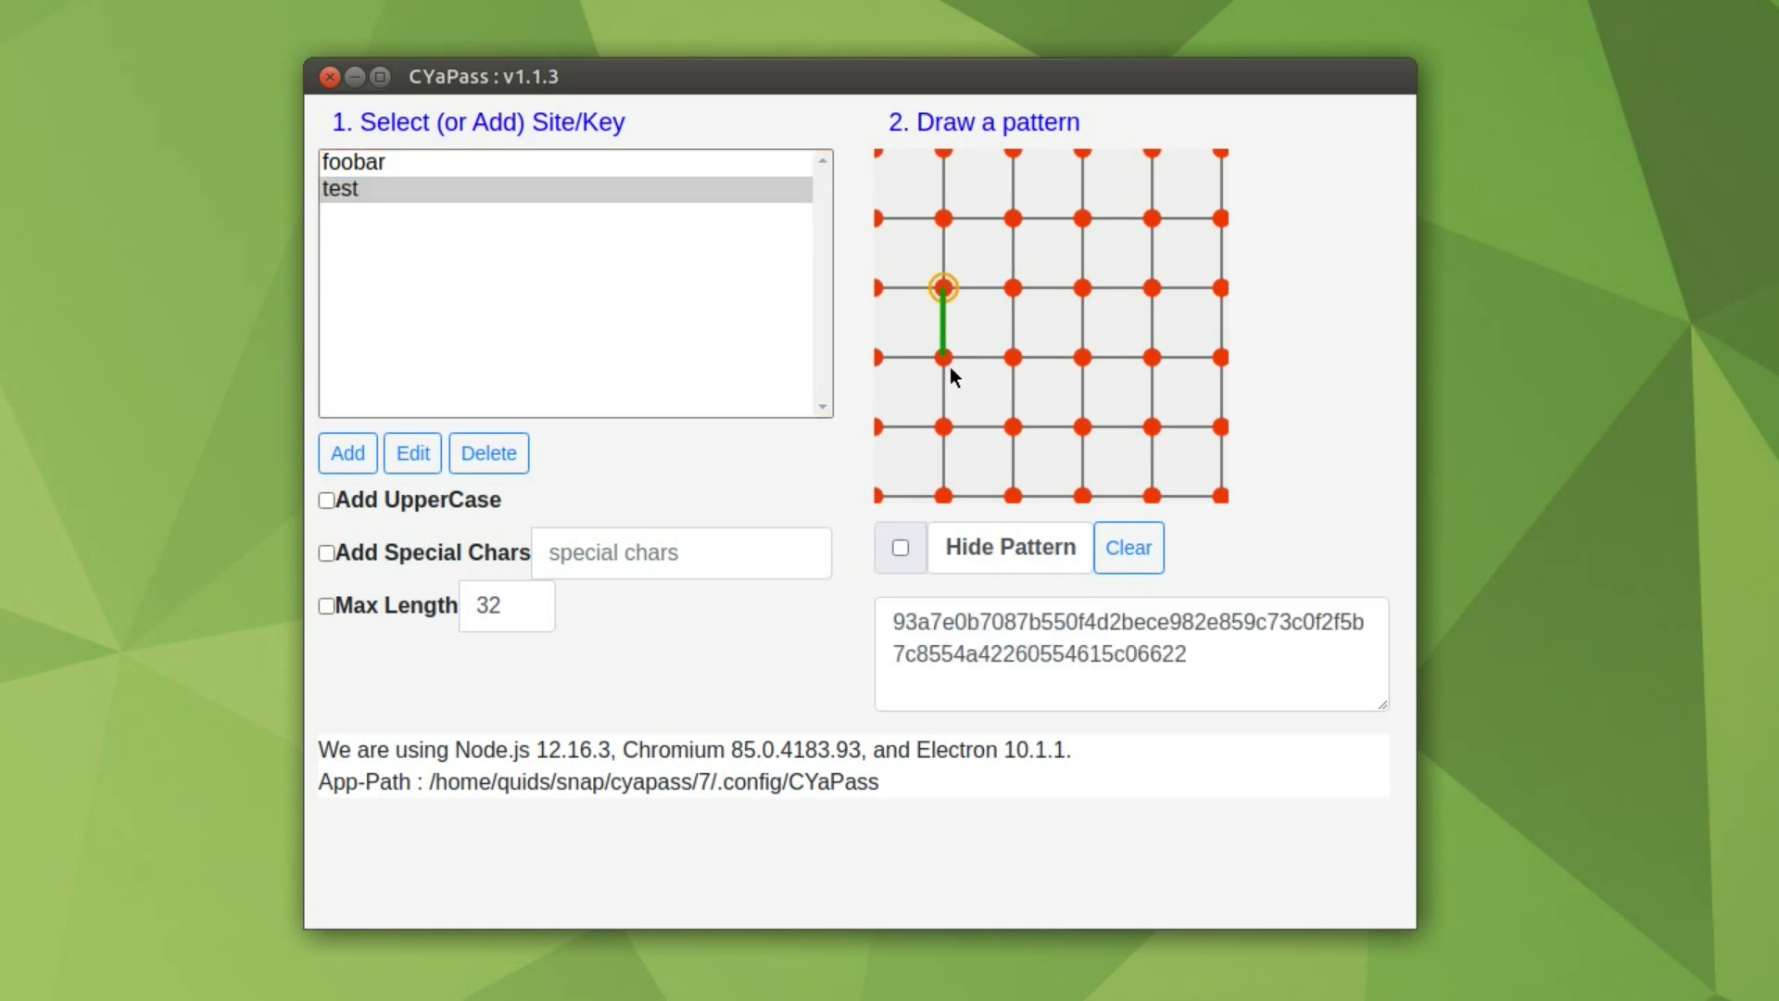
{"action": "left_click", "coordinate": [1016, 362]}
{"action": "left_click", "coordinate": [1085, 356]}
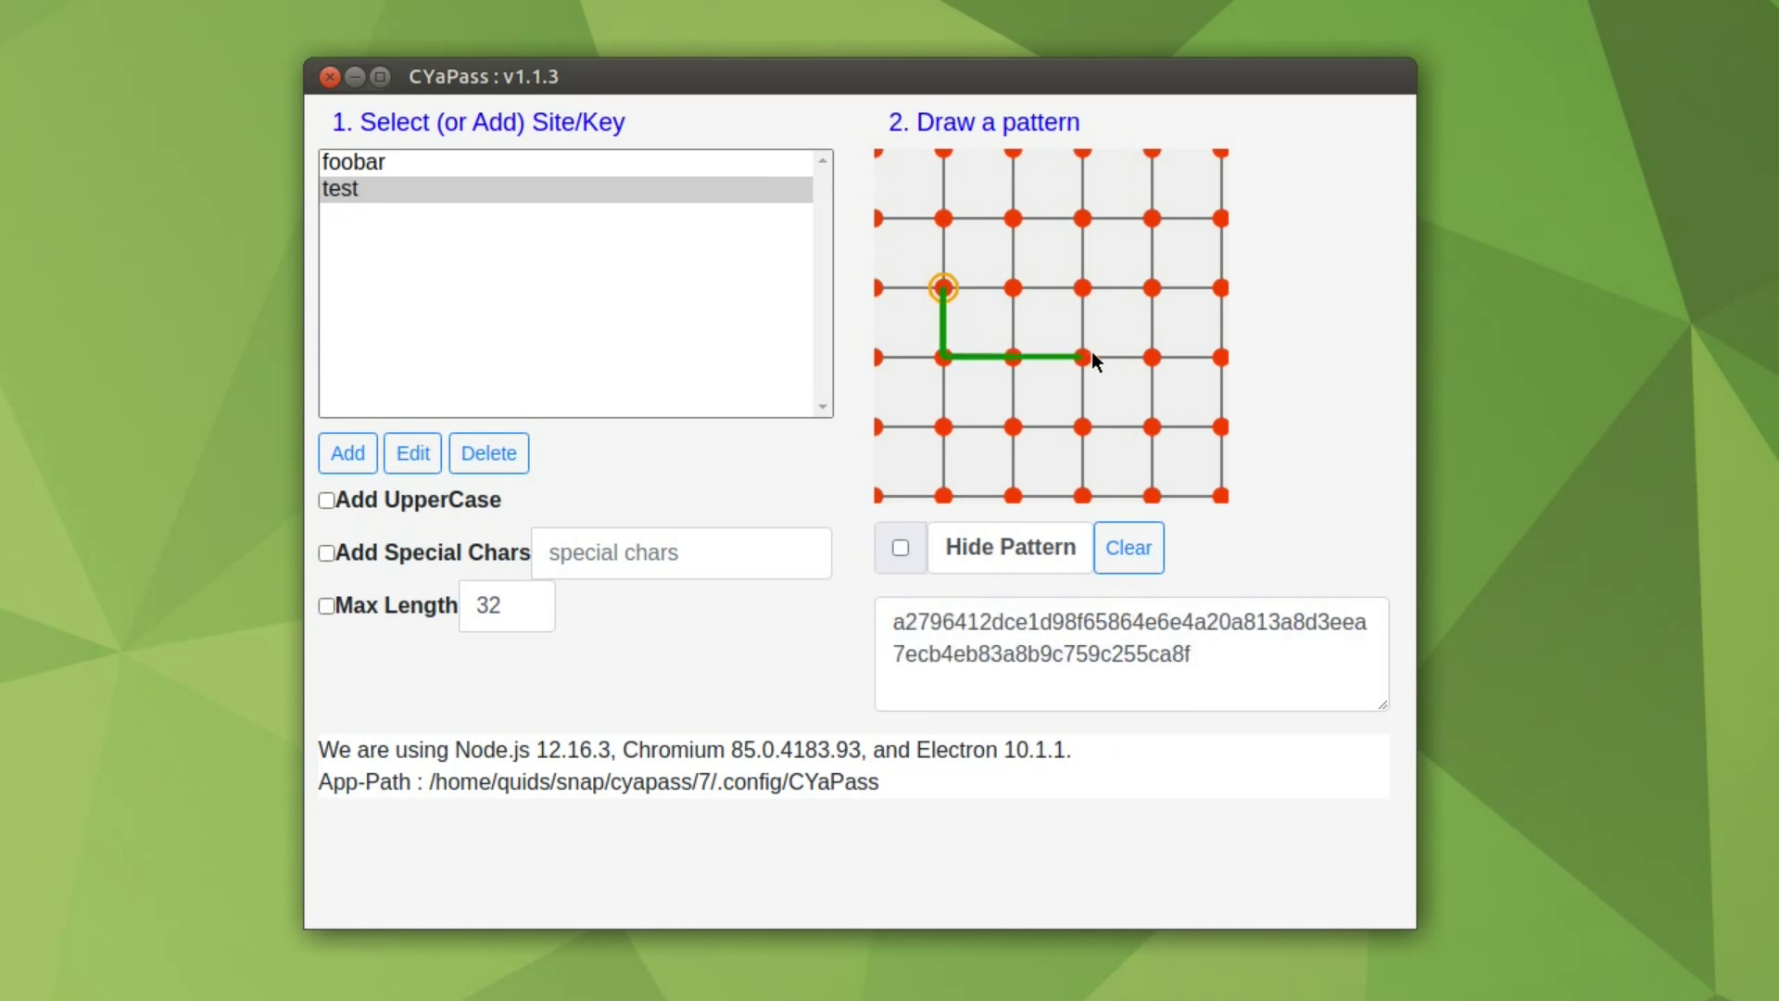
{"action": "left_click", "coordinate": [1152, 358]}
{"action": "left_click", "coordinate": [1220, 288]}
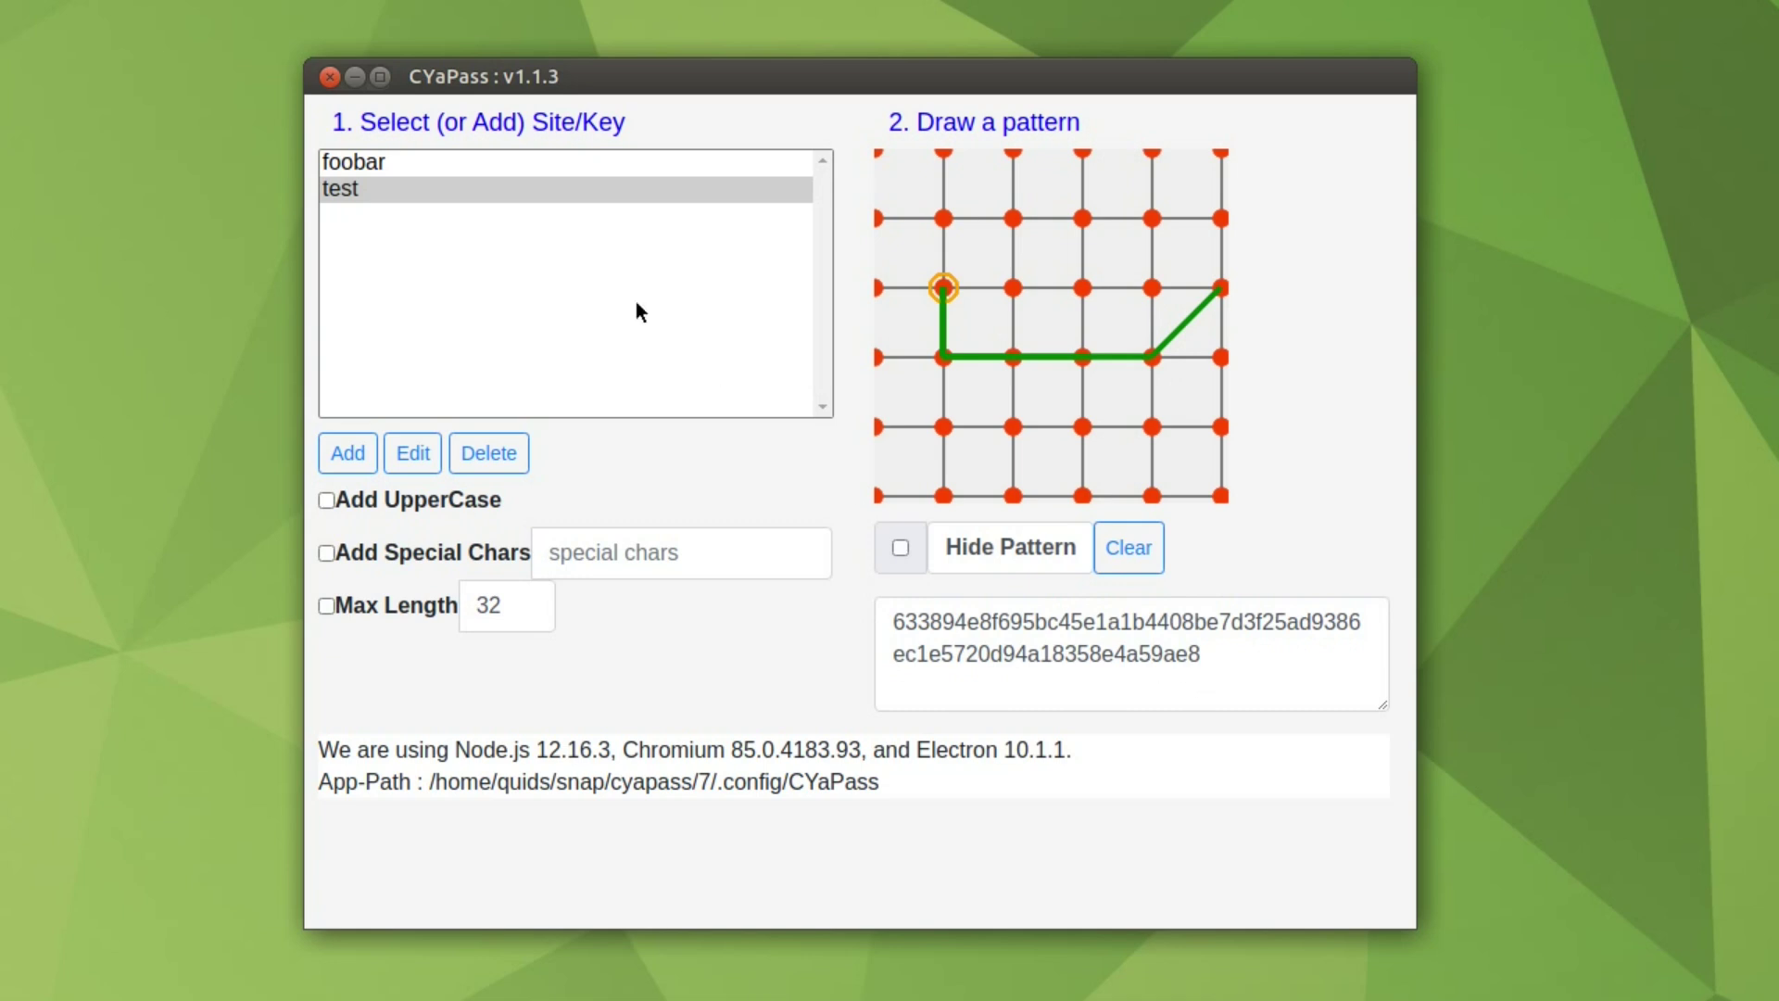
{"action": "left_click", "coordinate": [402, 163]}
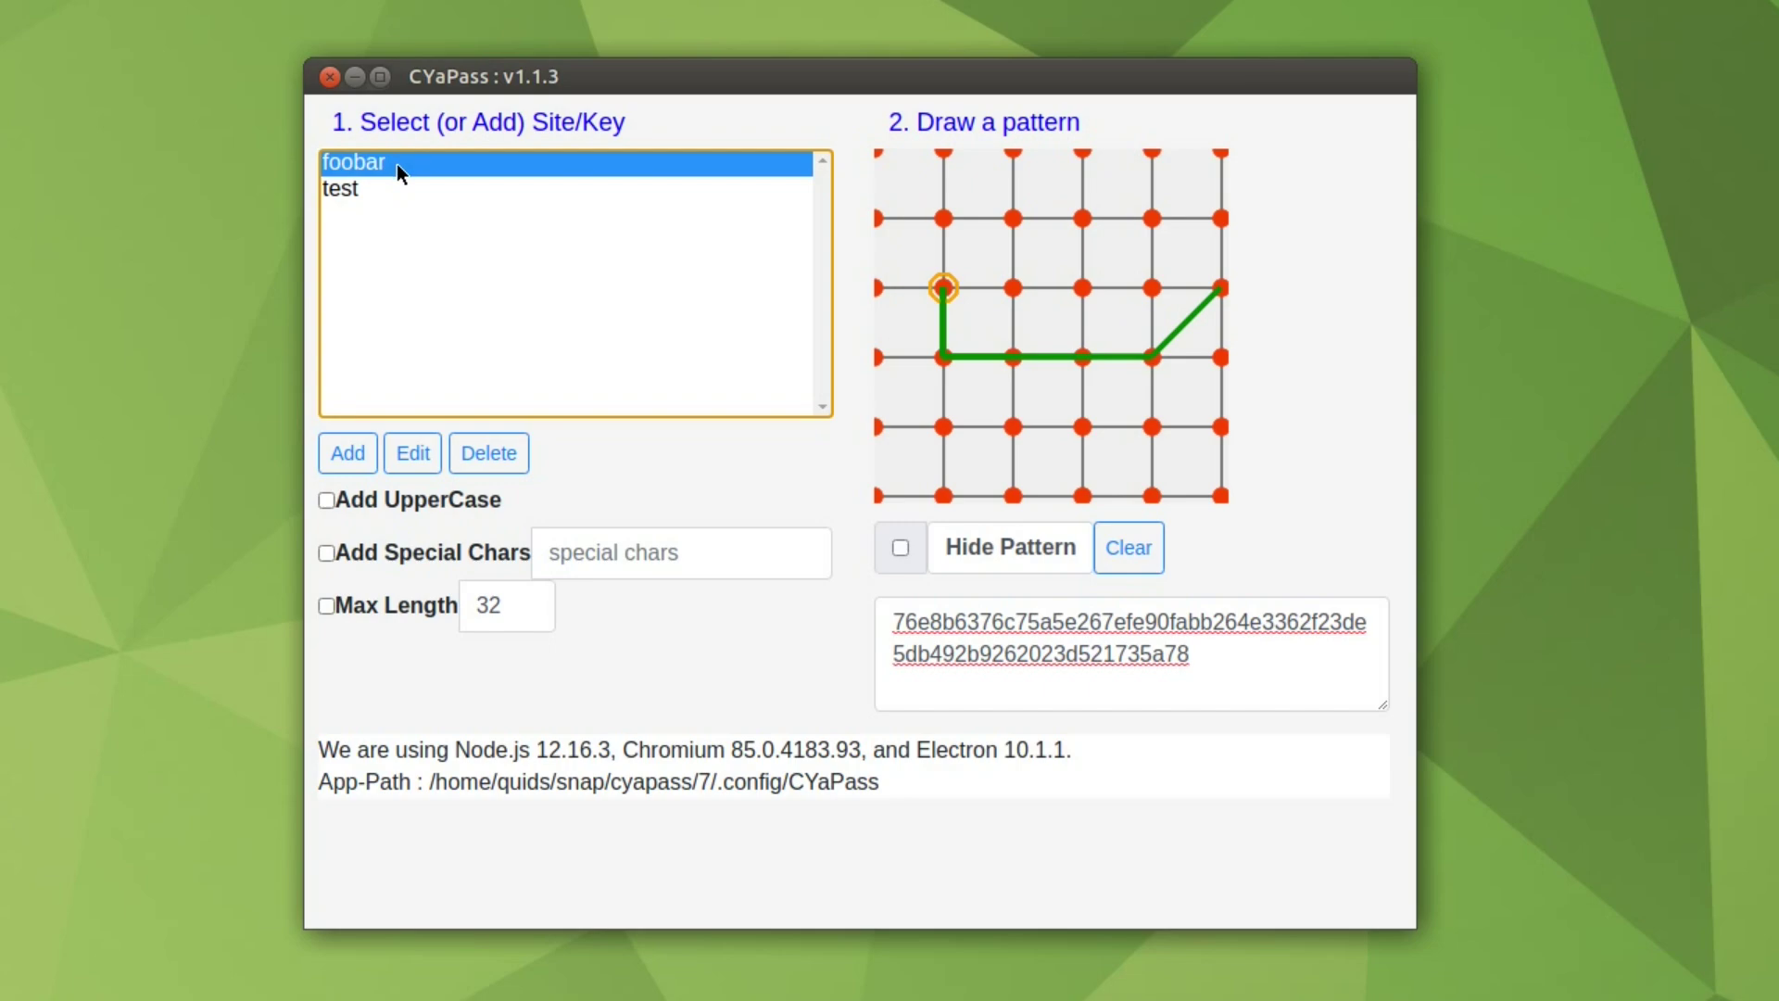
Step: Reselect the 'test' key, then open the Wikipedia log-in form in Firefox
{"action": "left_click", "coordinate": [354, 185]}
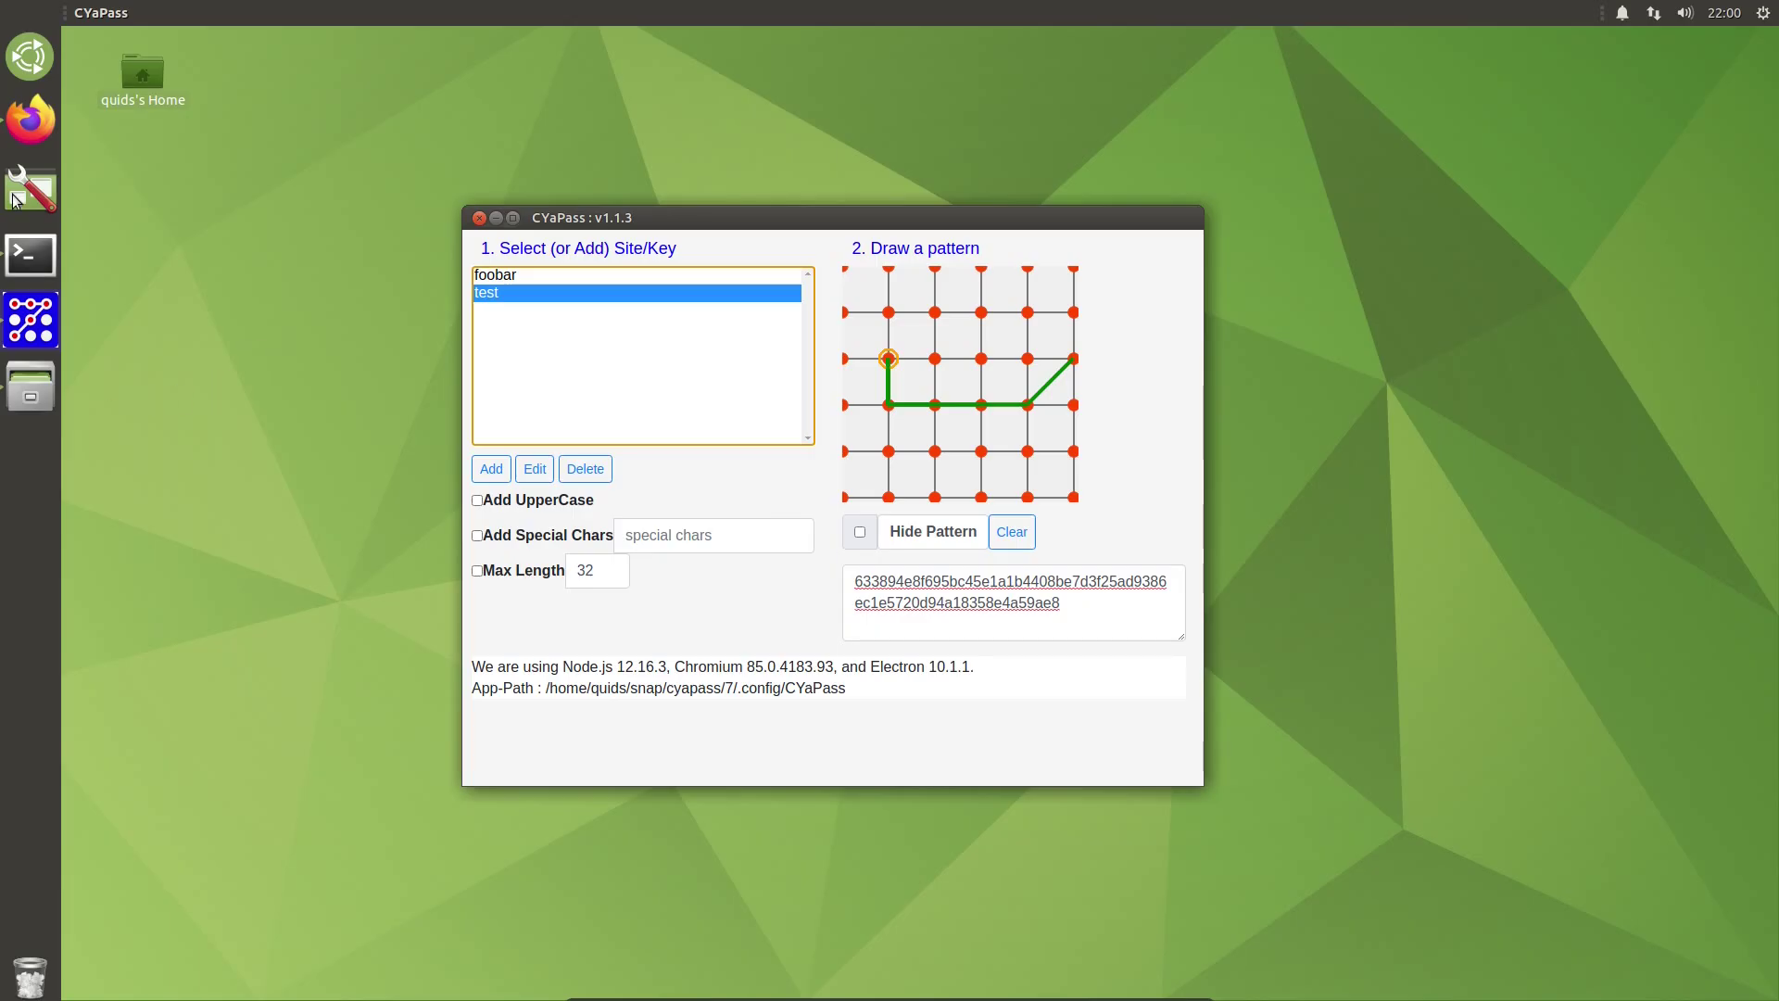
{"action": "left_click", "coordinate": [27, 137]}
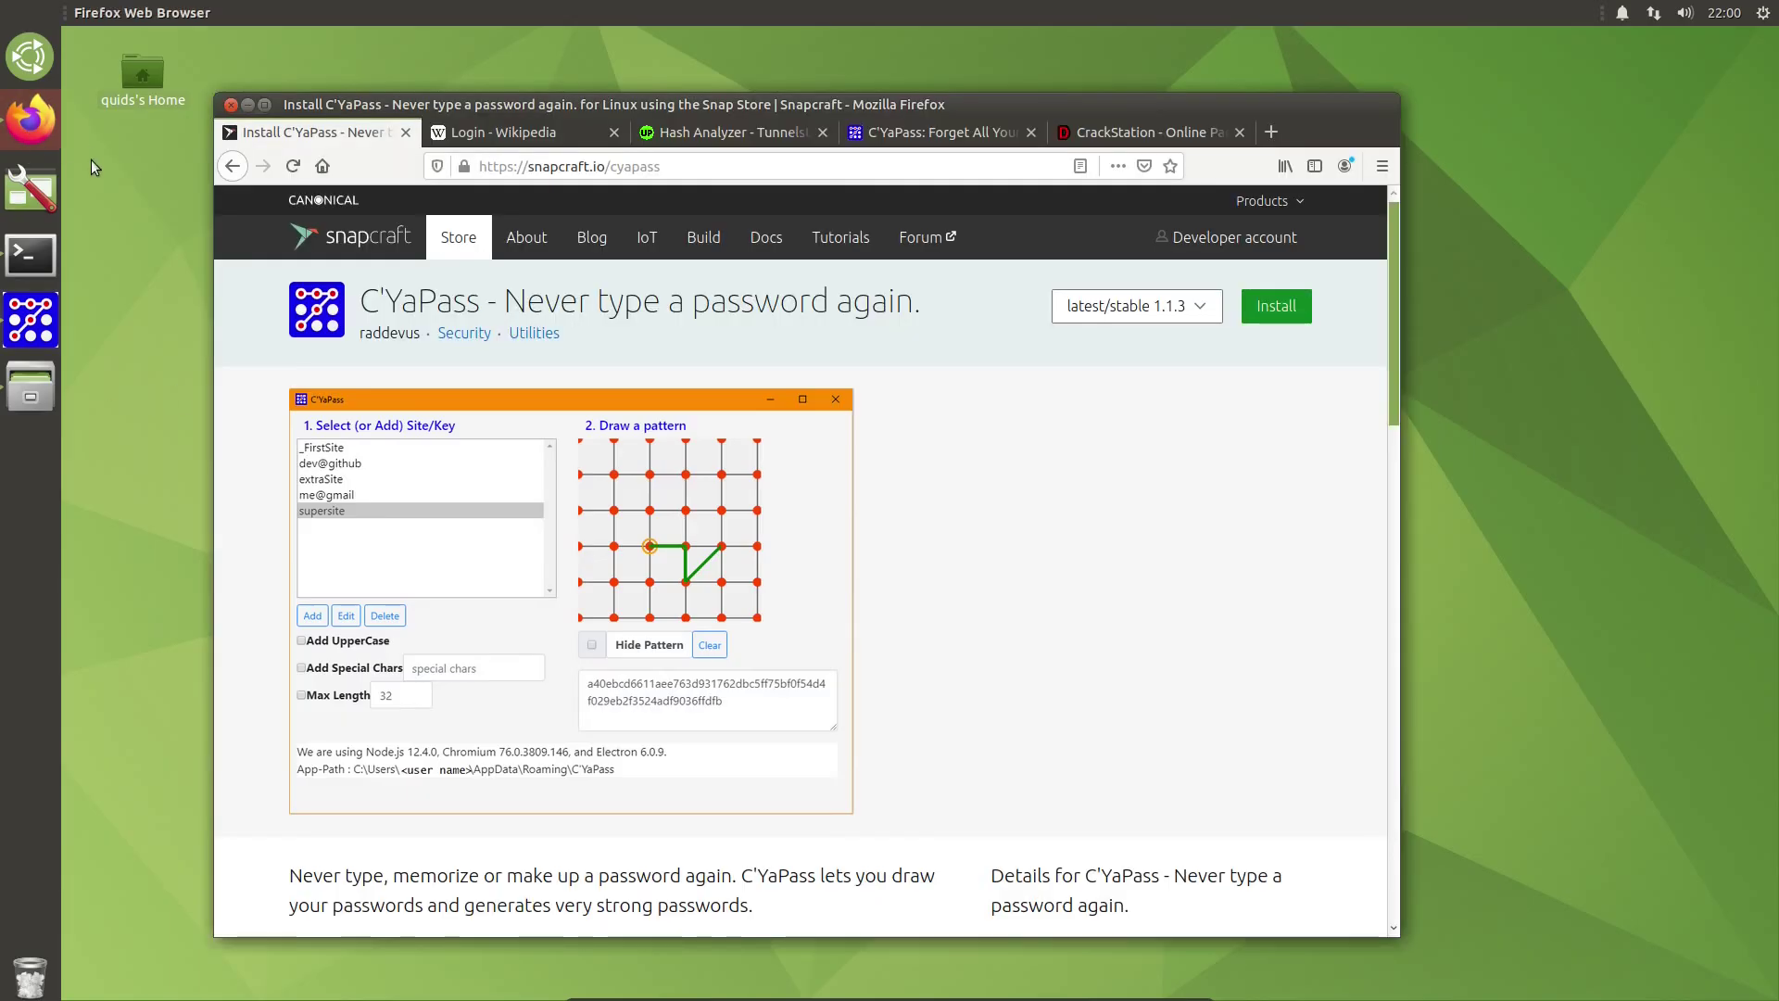
{"action": "left_click", "coordinate": [516, 131]}
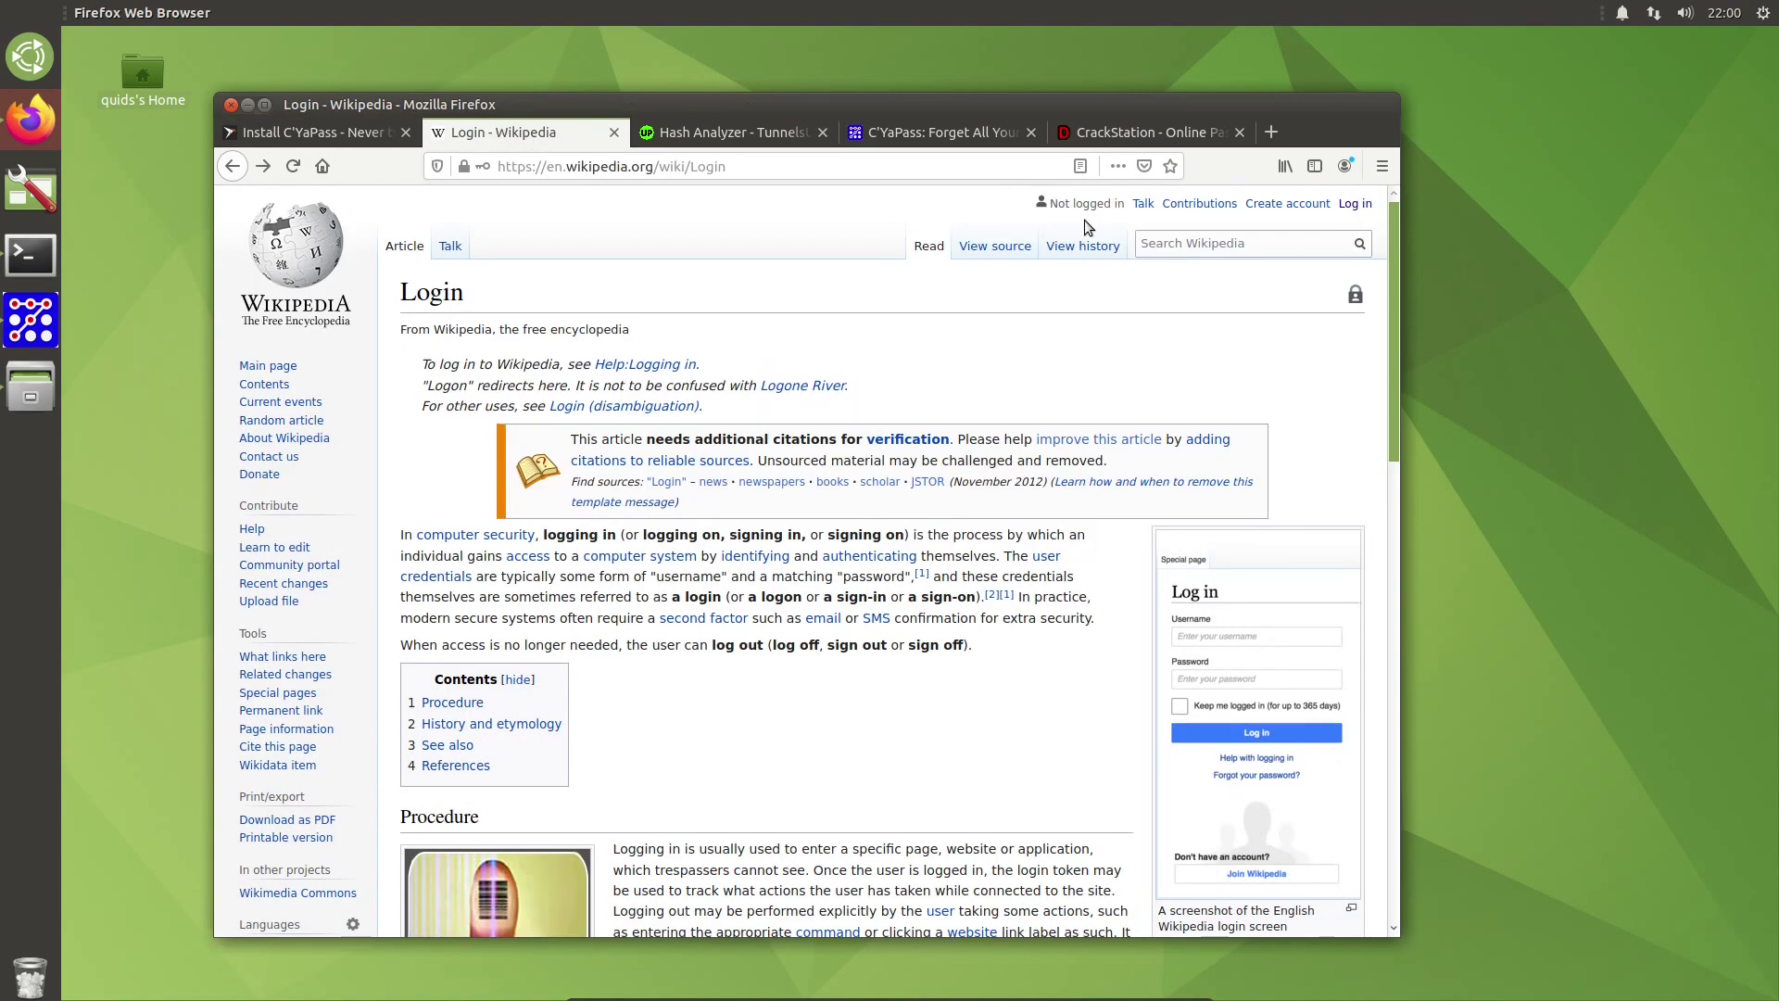
{"action": "left_click", "coordinate": [1357, 203]}
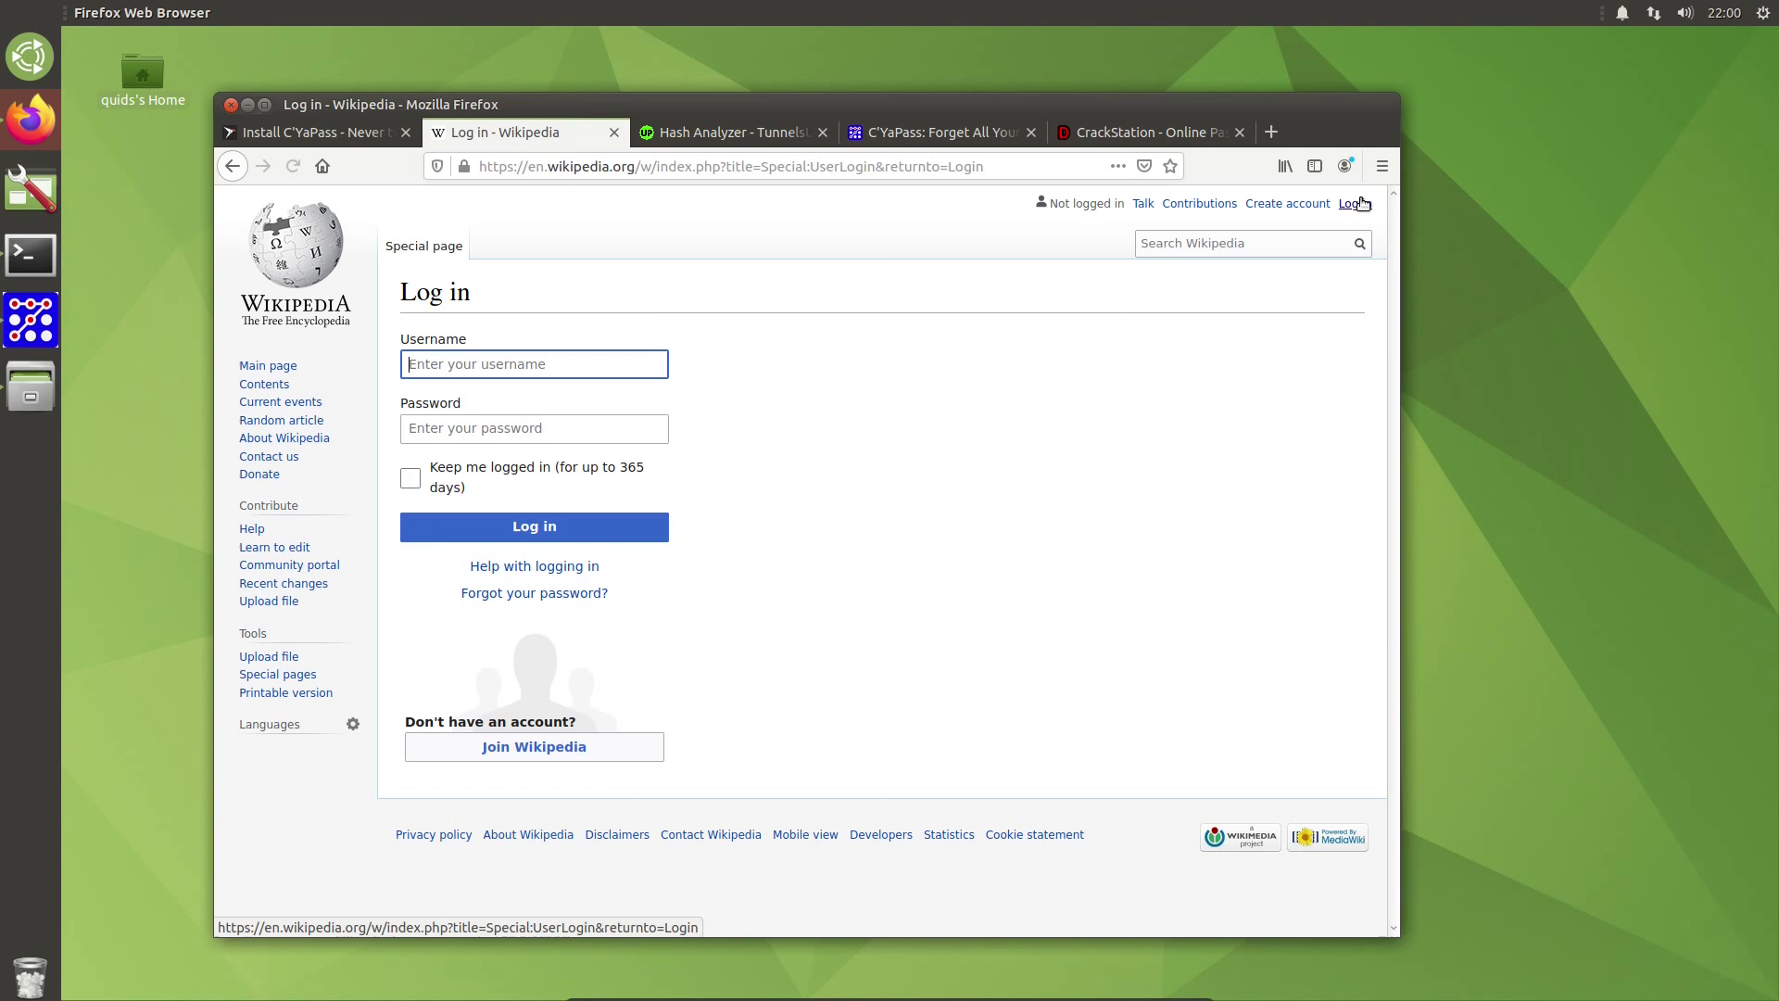
Step: Enter a username and paste the generated password into the Password field
{"action": "type", "text": "aa"}
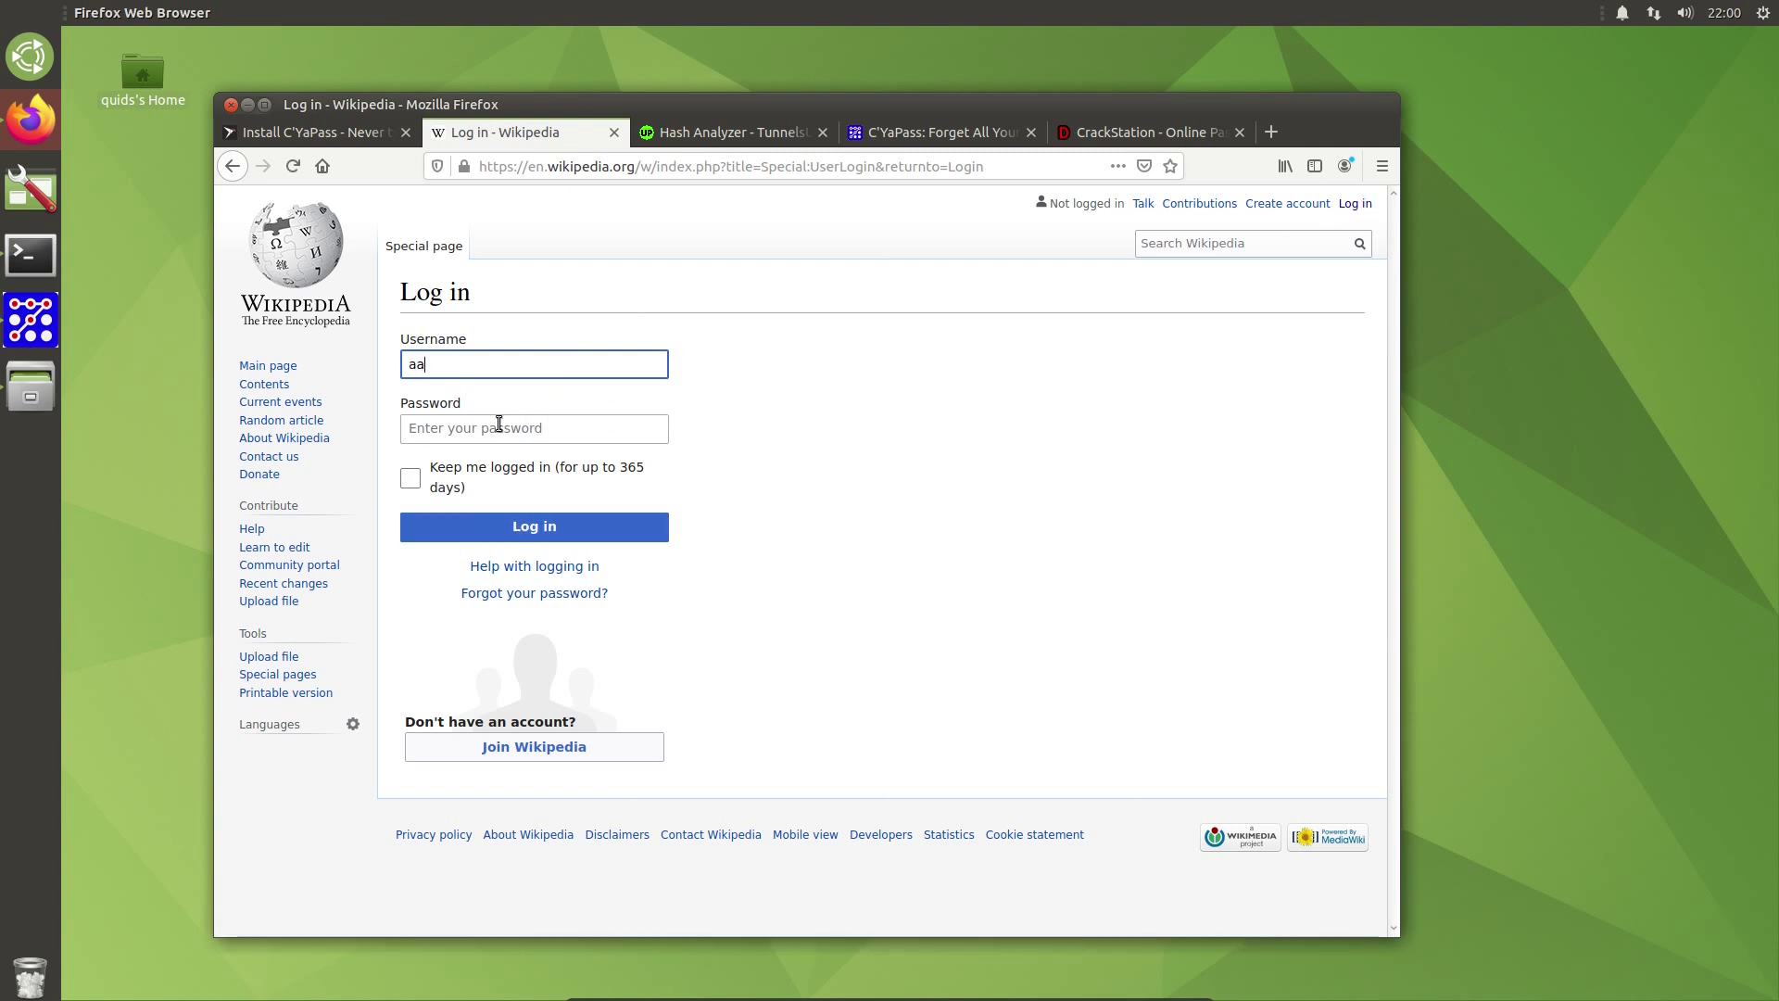
{"action": "left_click", "coordinate": [486, 432]}
{"action": "key", "text": "ctrl+v"}
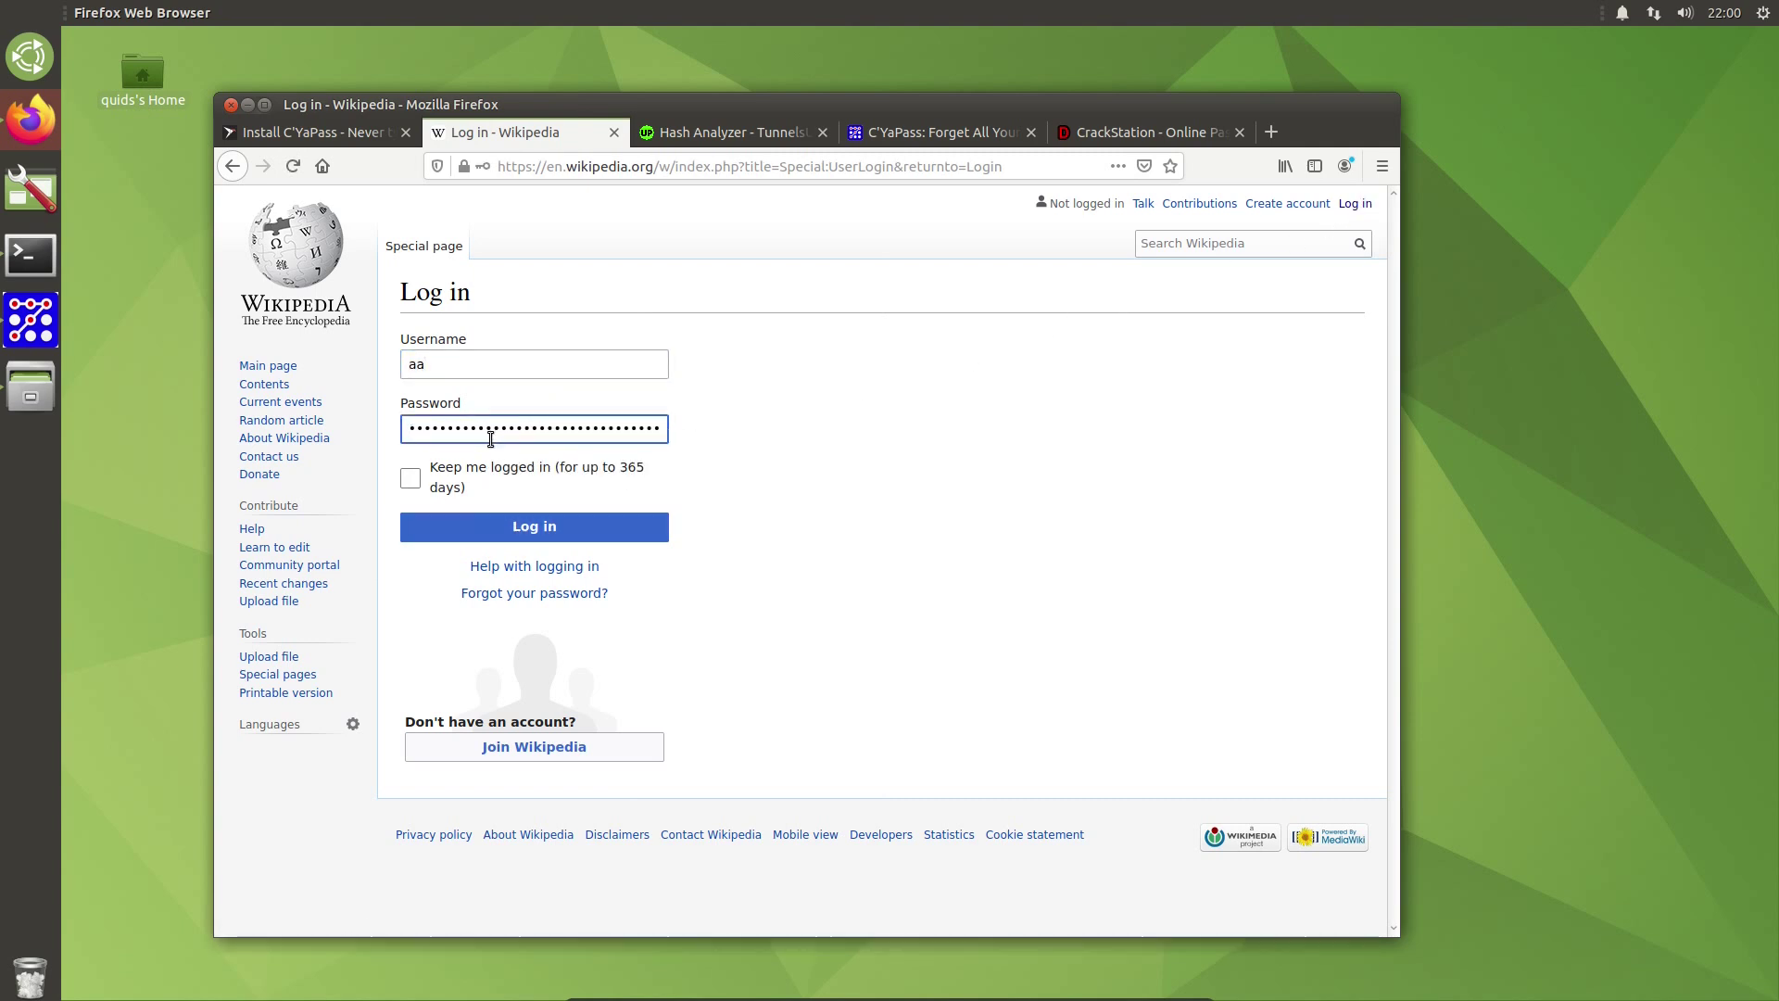
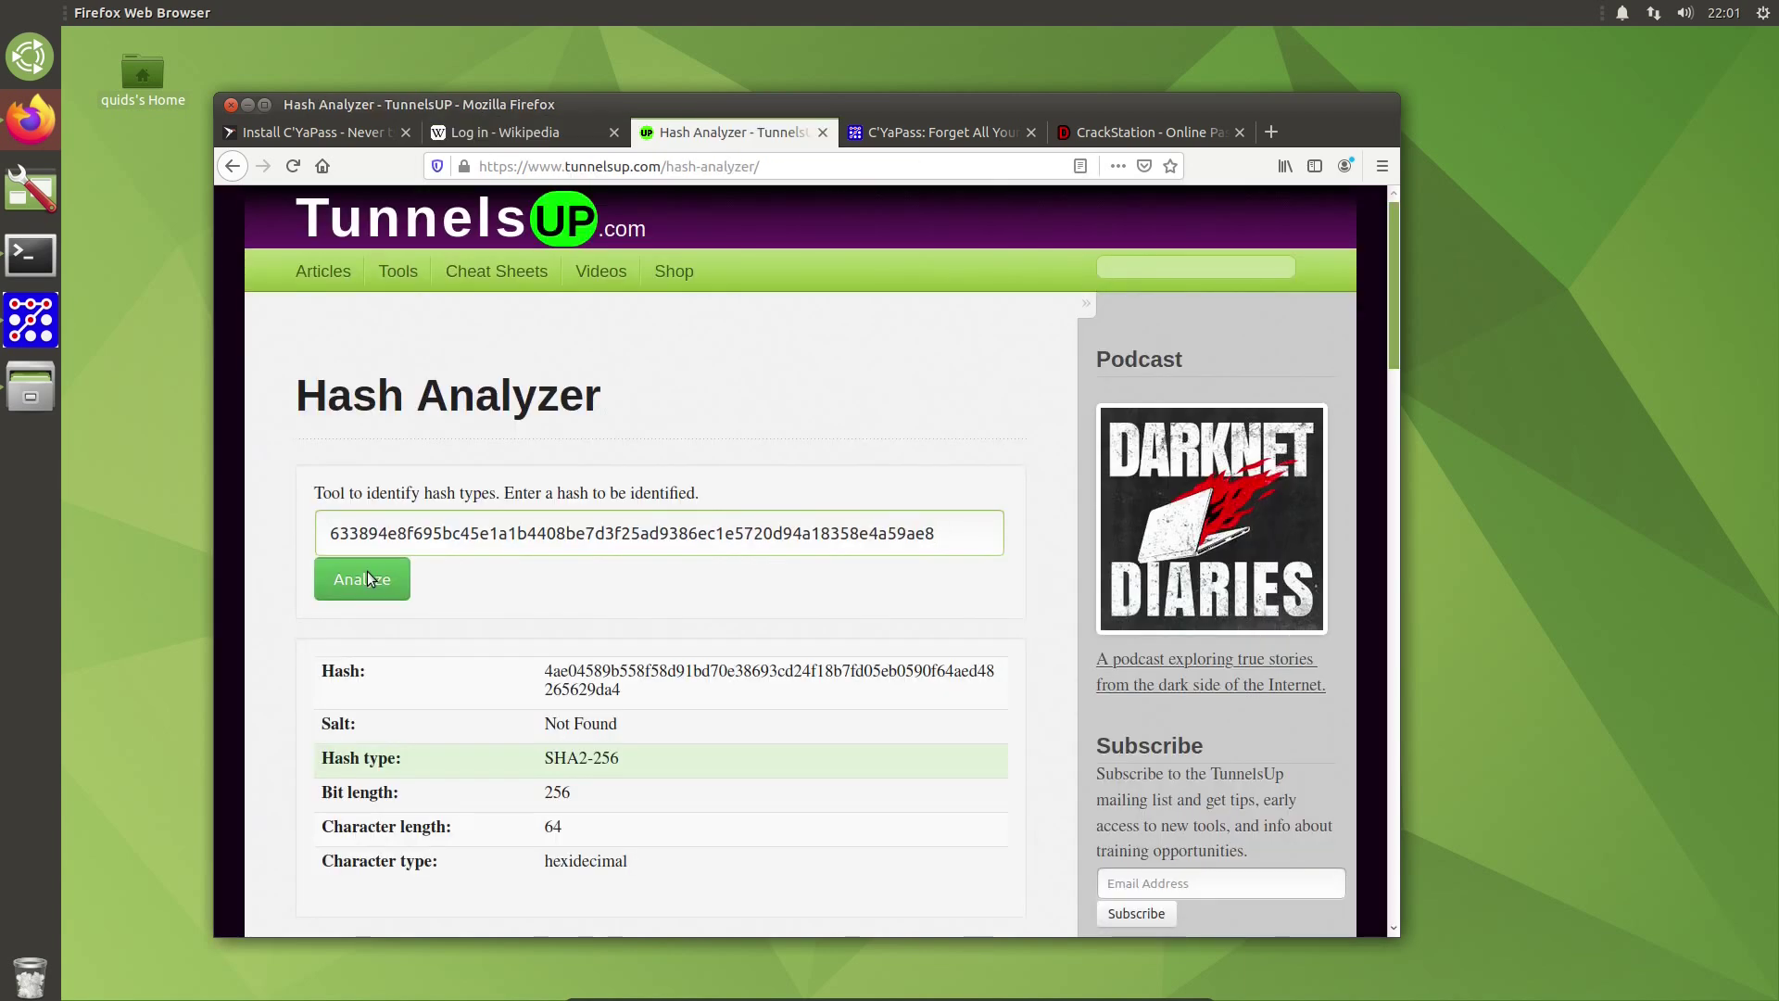
Step: Analyze the pasted CYaPass hash so it is identified as 64-character SHA2-256
{"action": "left_click", "coordinate": [375, 591]}
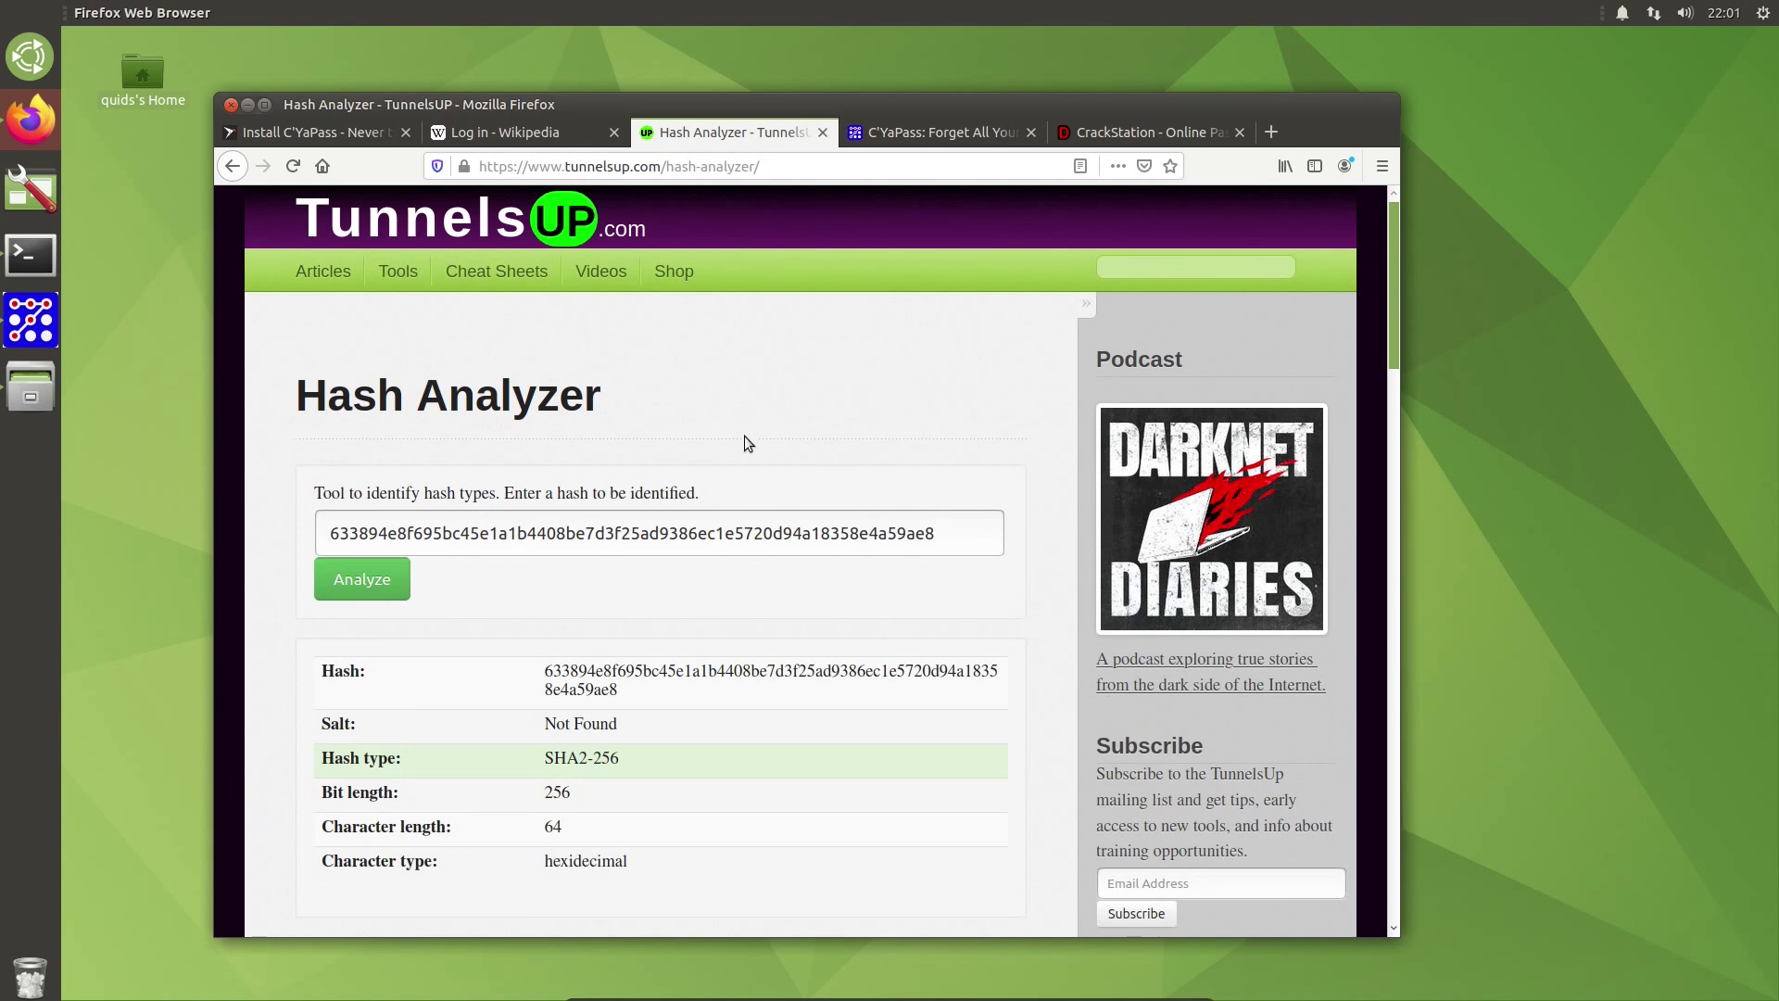
Step: Close the green pattern along the top row and generate the foobar site key's password
{"action": "left_click", "coordinate": [31, 320]}
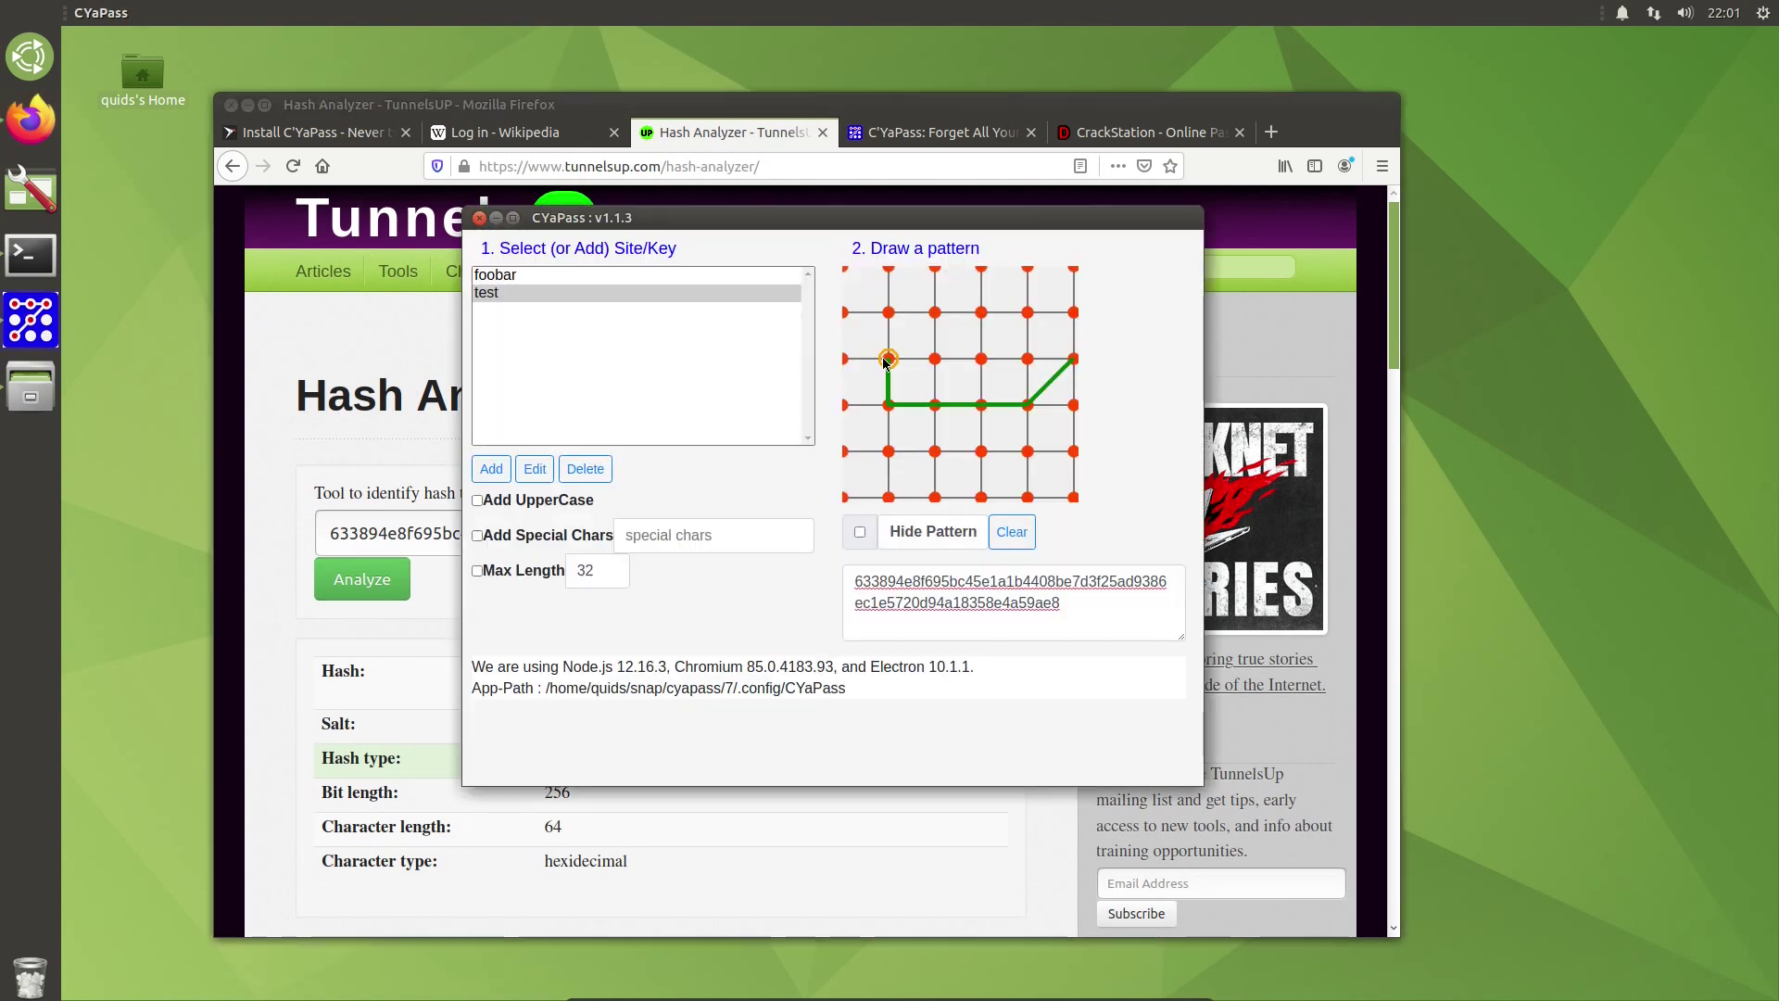
{"action": "left_click", "coordinate": [935, 362]}
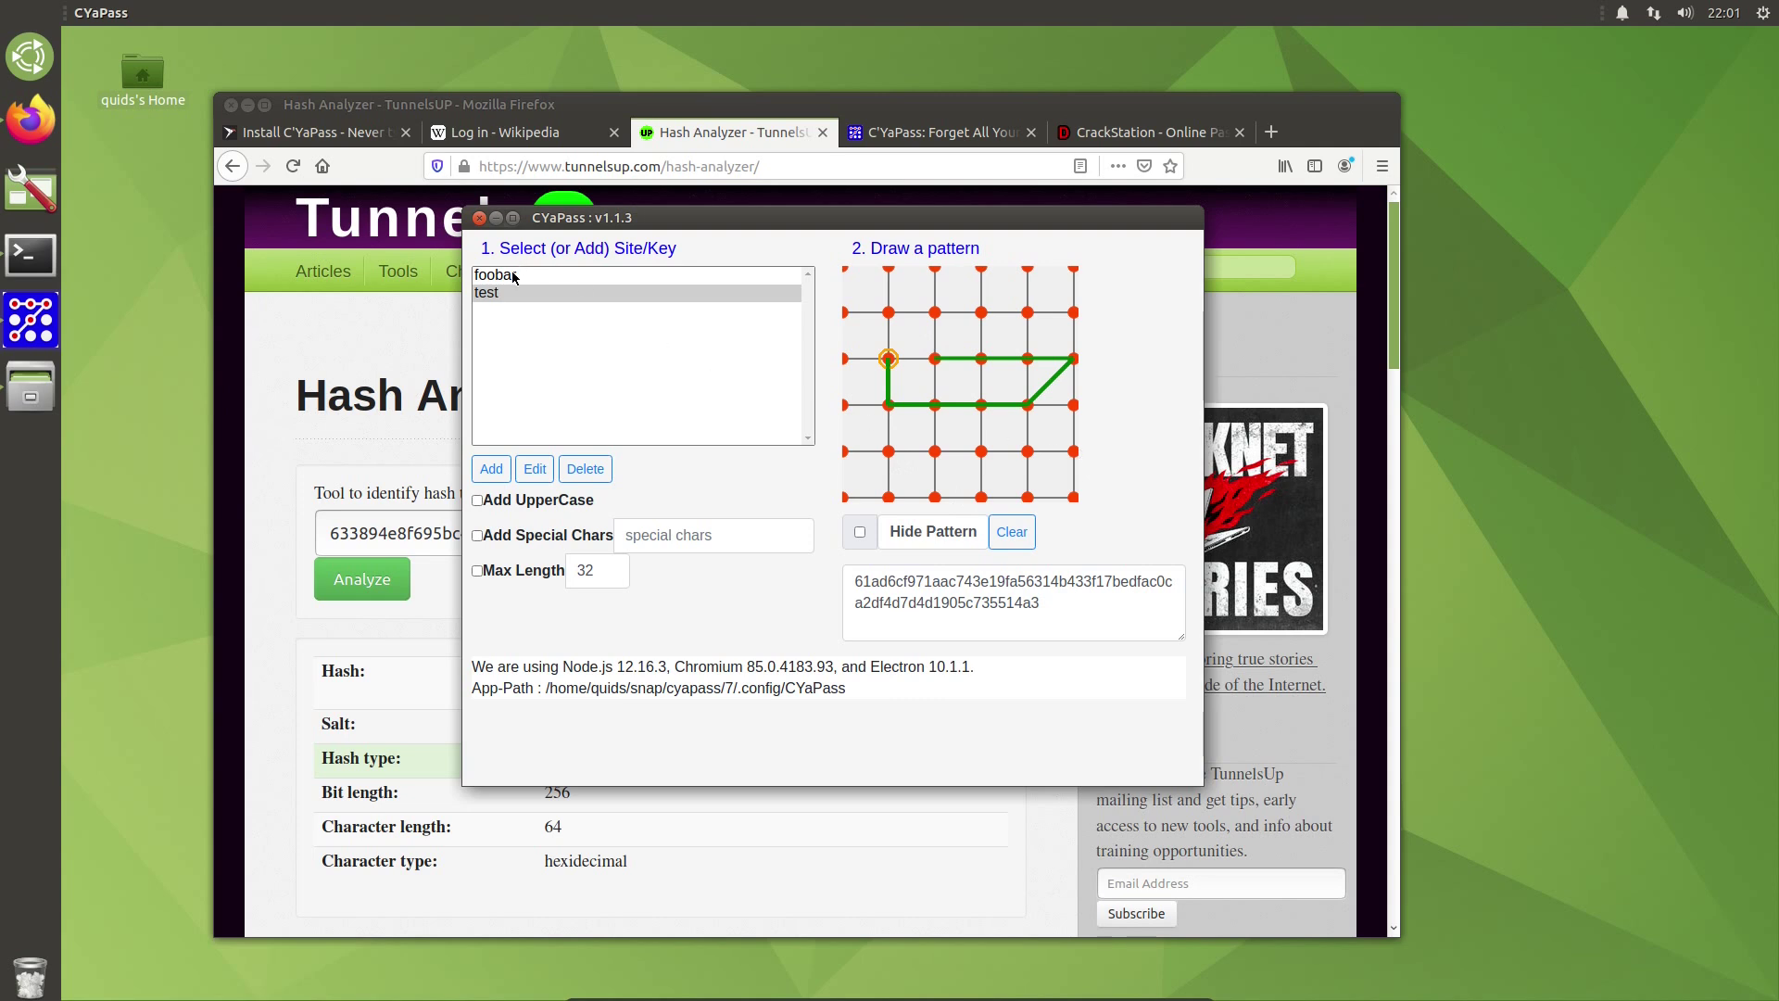
{"action": "left_click", "coordinate": [511, 273]}
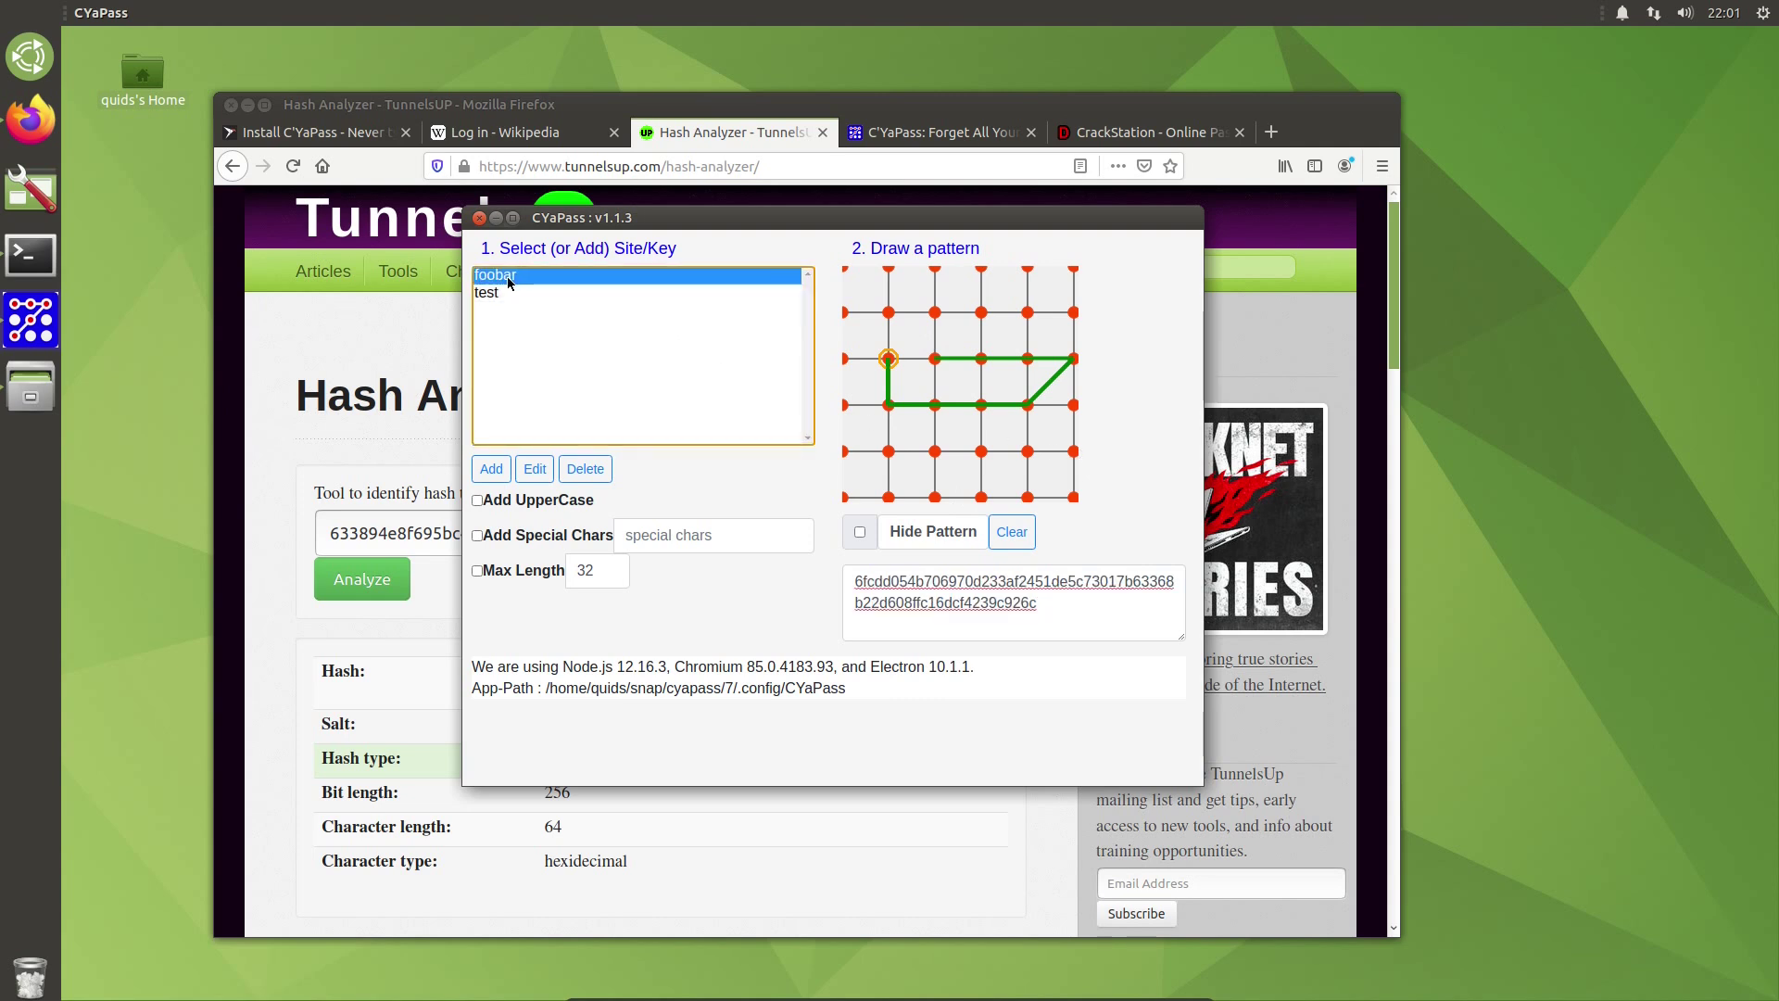
Step: Open the web version of C'YaPass from the cya.htm link on the C'YaPass website
{"action": "left_click", "coordinate": [494, 219]}
{"action": "left_click", "coordinate": [910, 135]}
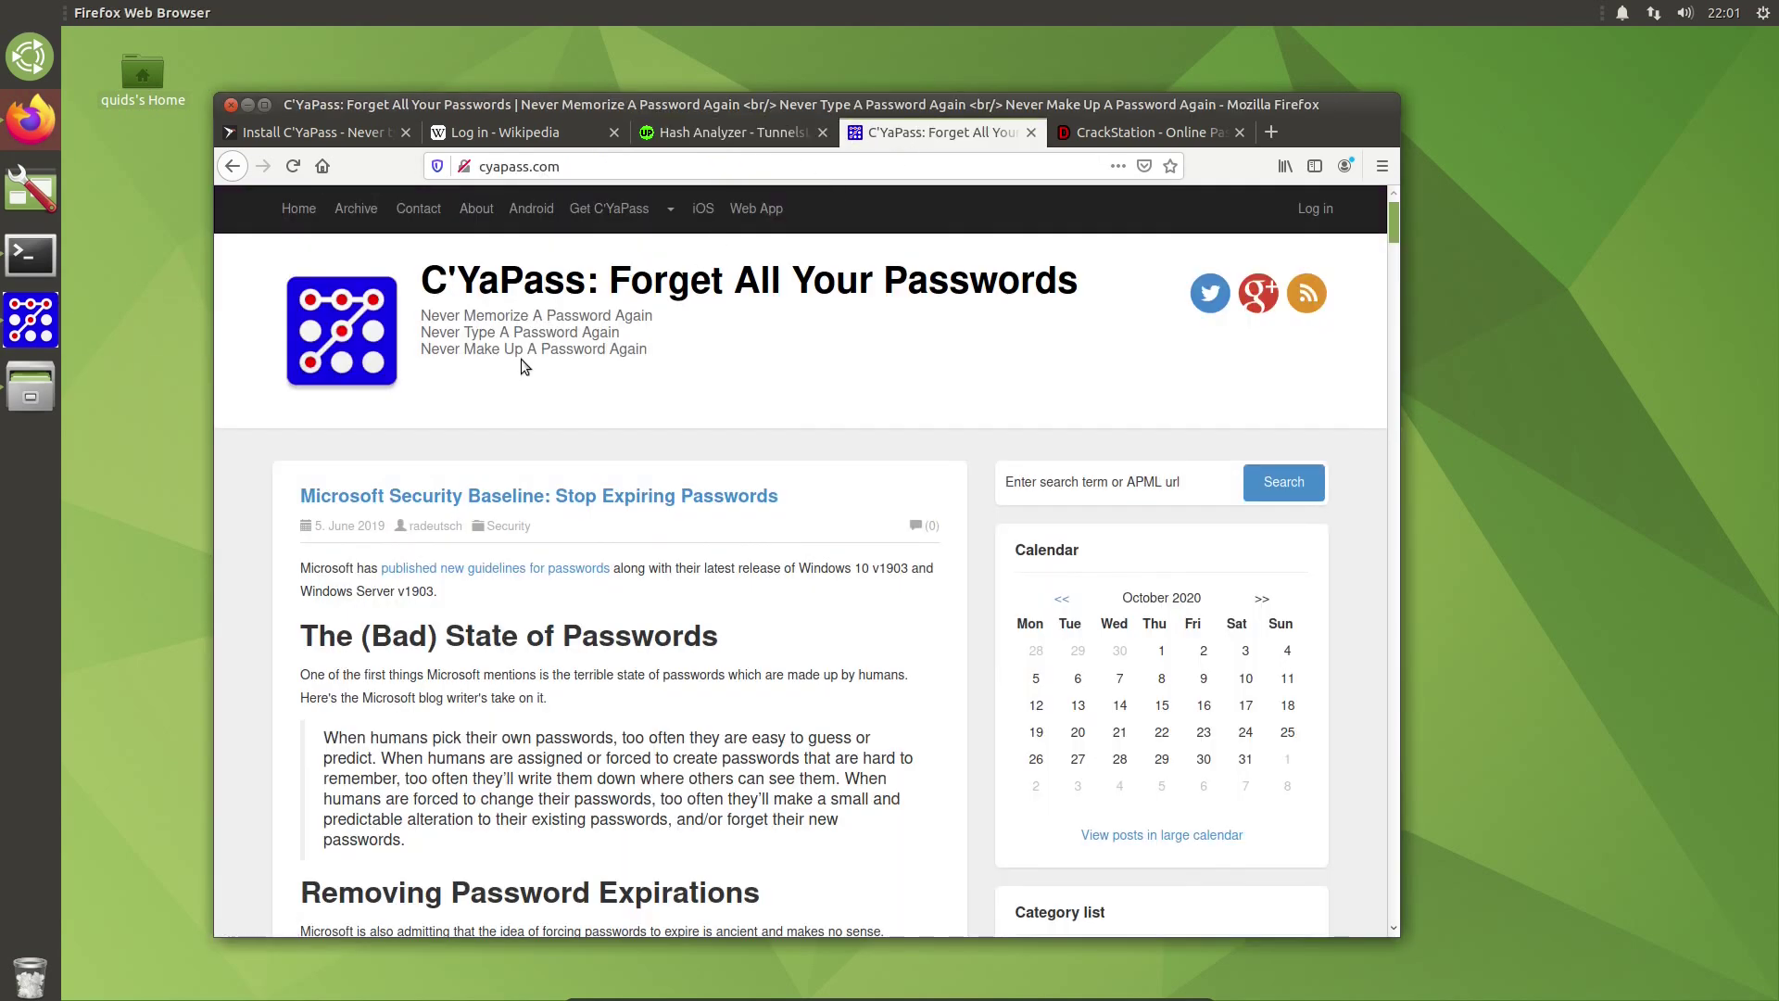
{"action": "scroll", "coordinate": [521, 368], "scroll_direction": "down", "scroll_amount": 9}
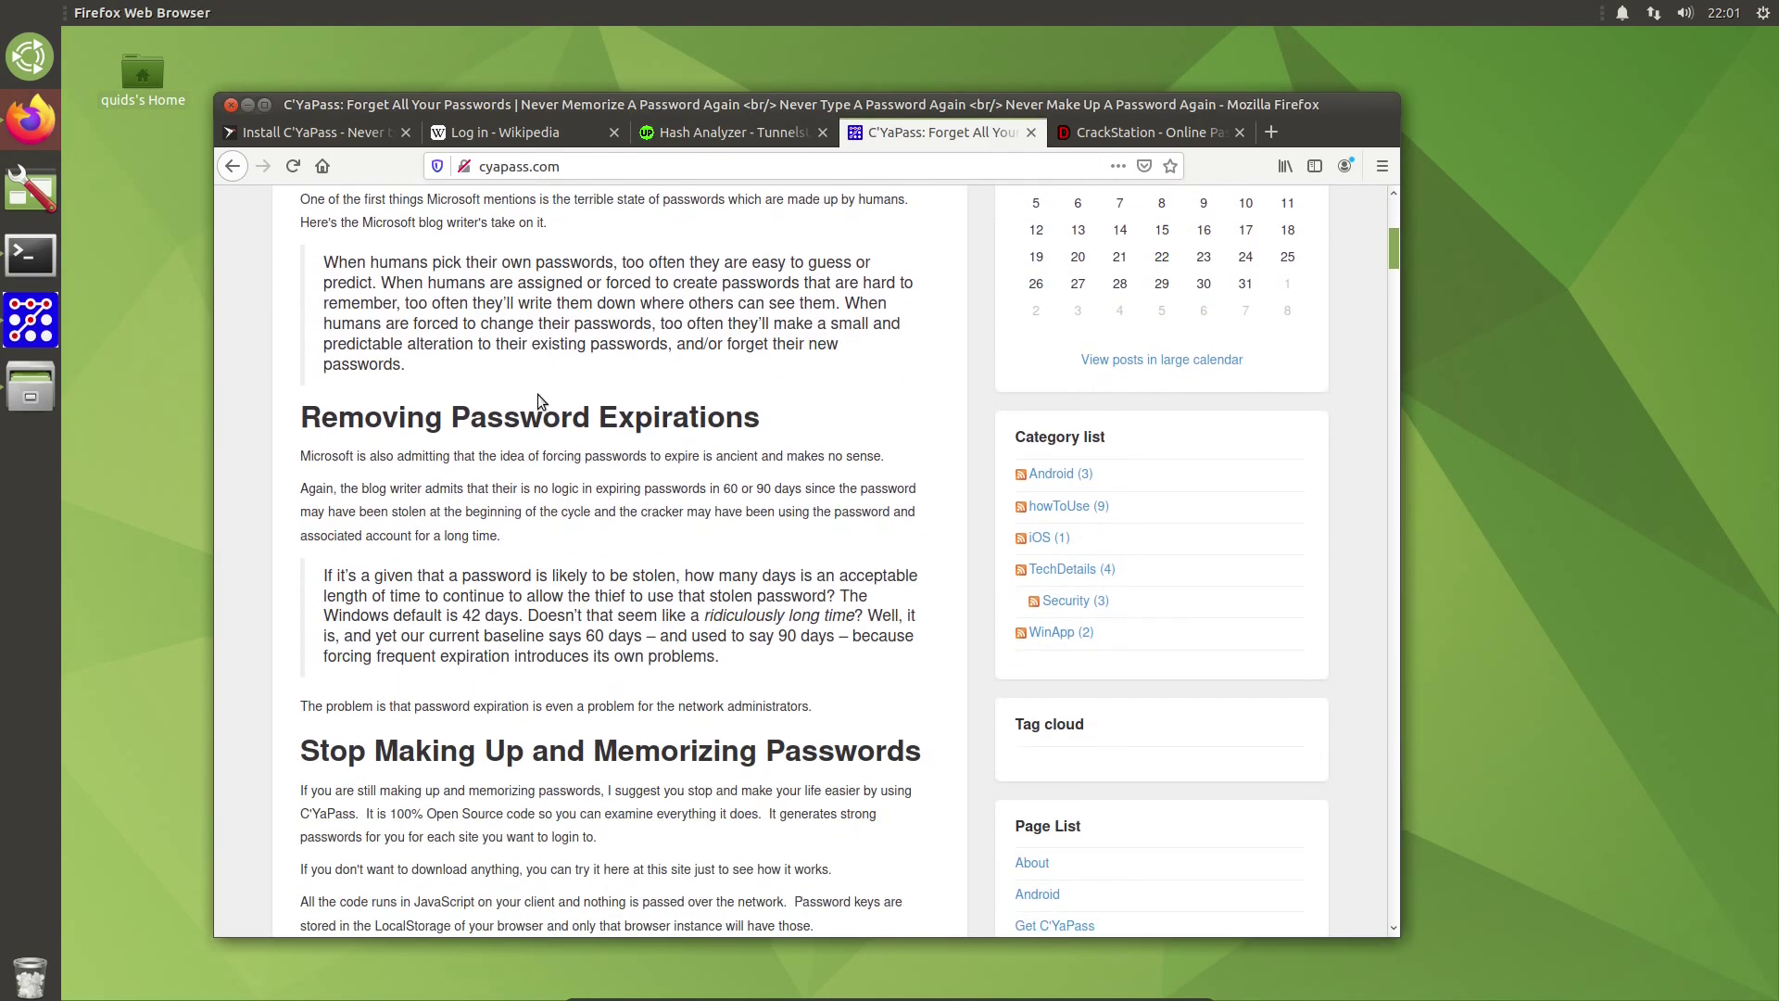
{"action": "scroll", "coordinate": [537, 392], "scroll_direction": "down", "scroll_amount": 4}
{"action": "scroll", "coordinate": [542, 436], "scroll_direction": "down", "scroll_amount": 8}
{"action": "scroll", "coordinate": [546, 447], "scroll_direction": "up", "scroll_amount": 2}
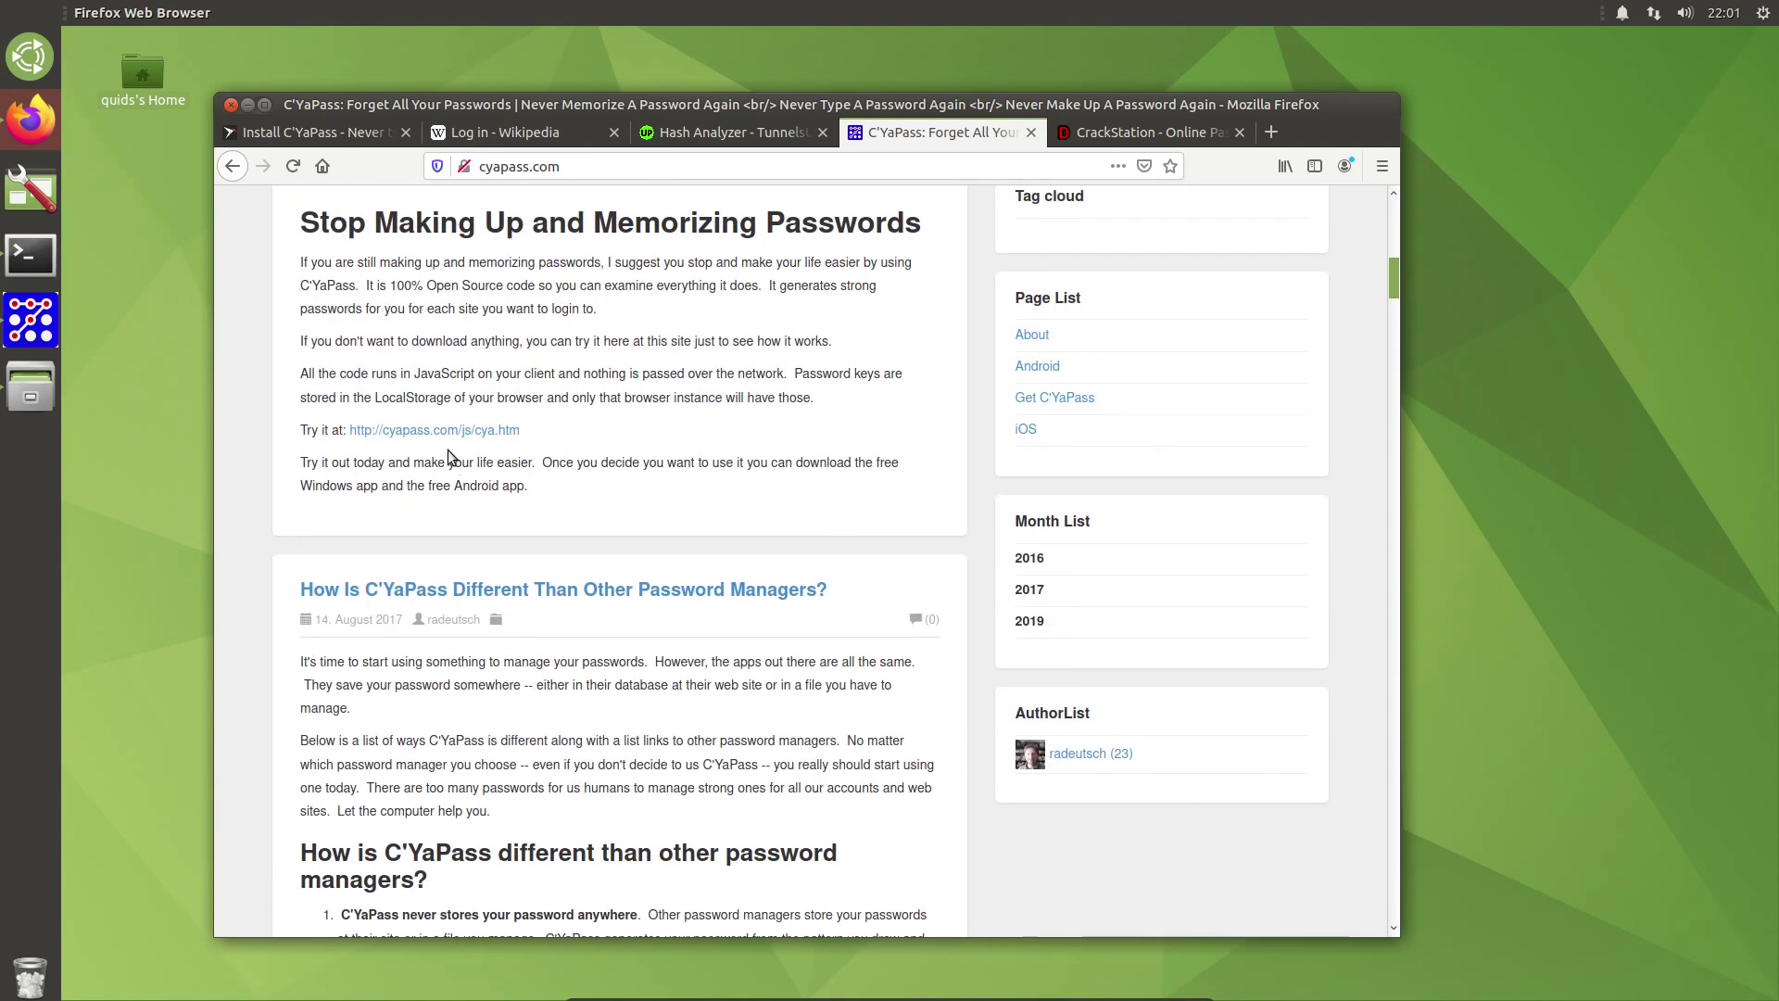
{"action": "left_click", "coordinate": [435, 431]}
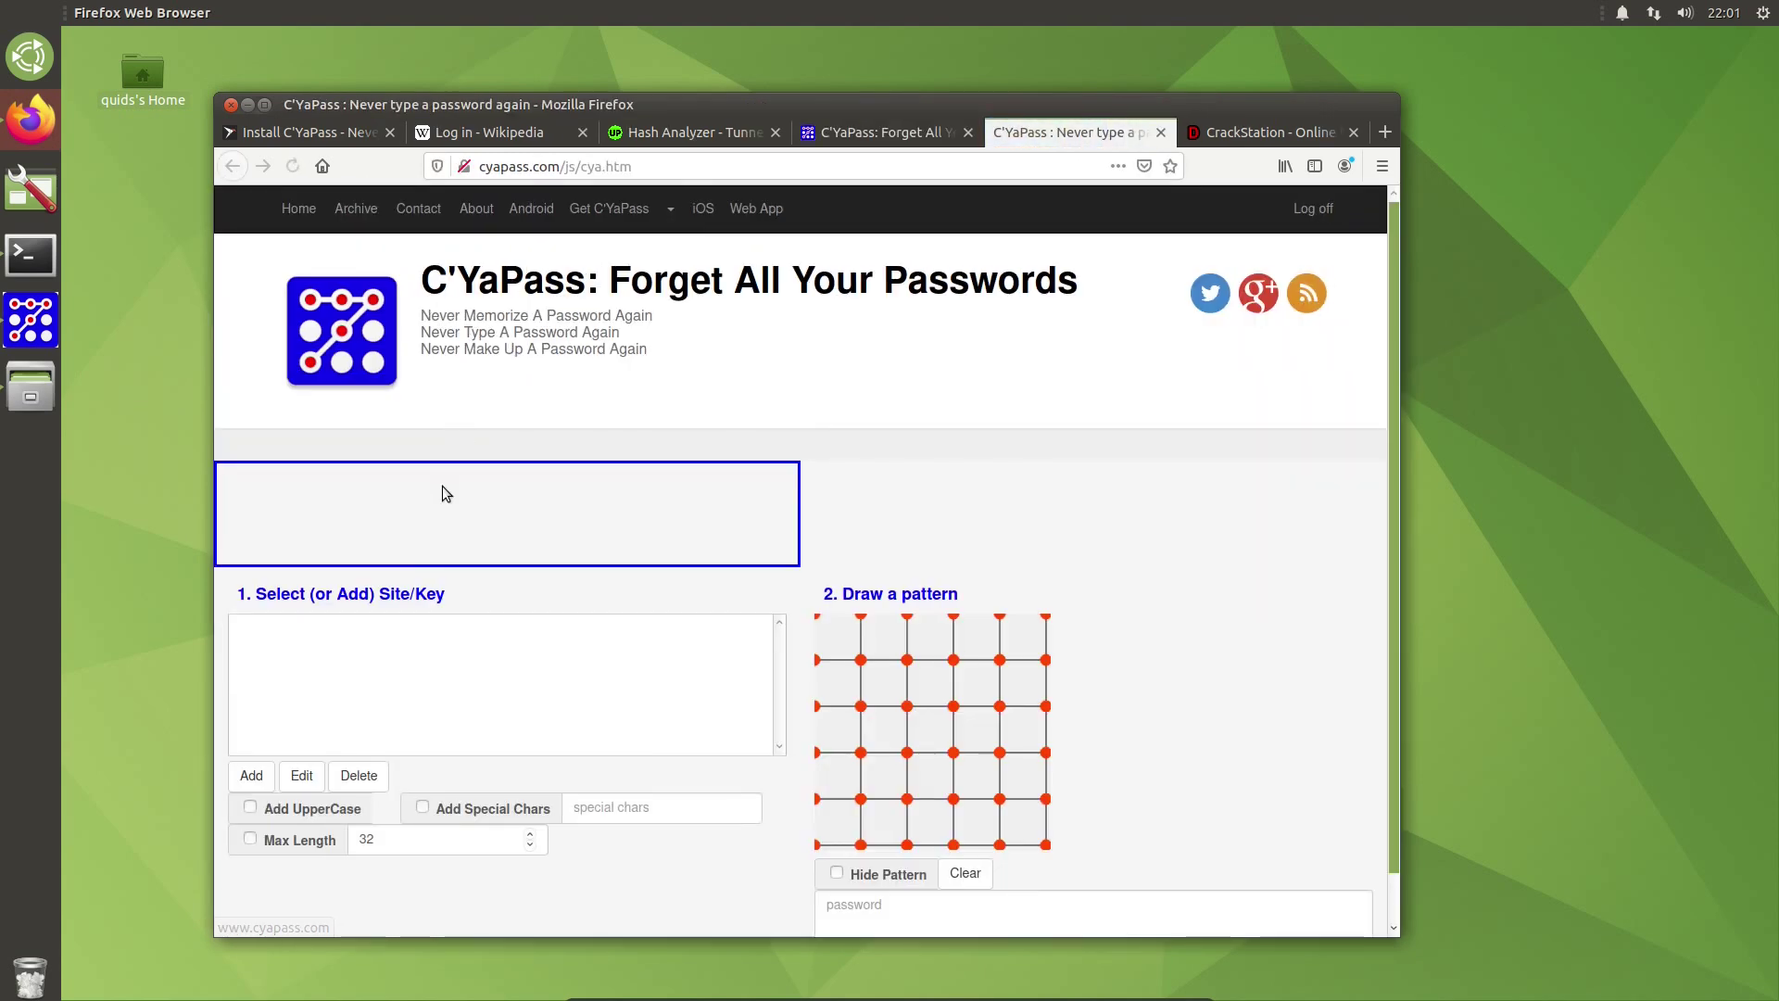
Step: Add a new site key named 'test' in the web app
{"action": "left_click", "coordinate": [261, 779]}
{"action": "type", "text": "test"}
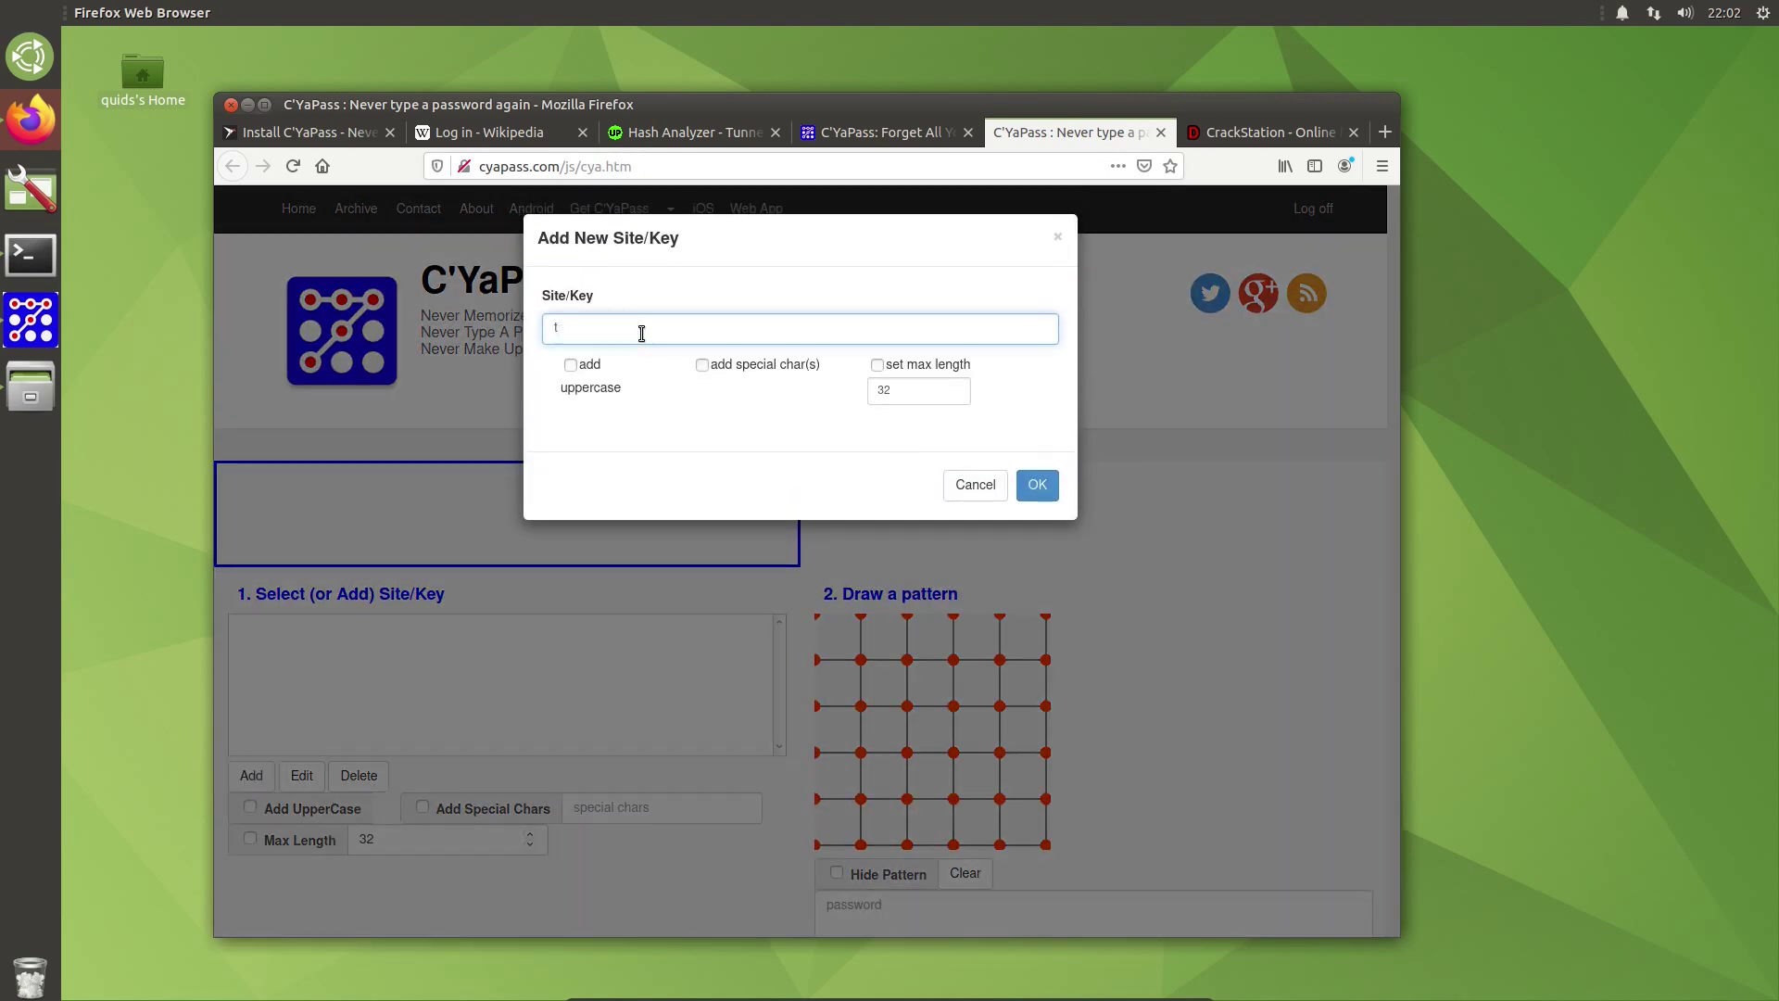
{"action": "left_click", "coordinate": [1039, 491]}
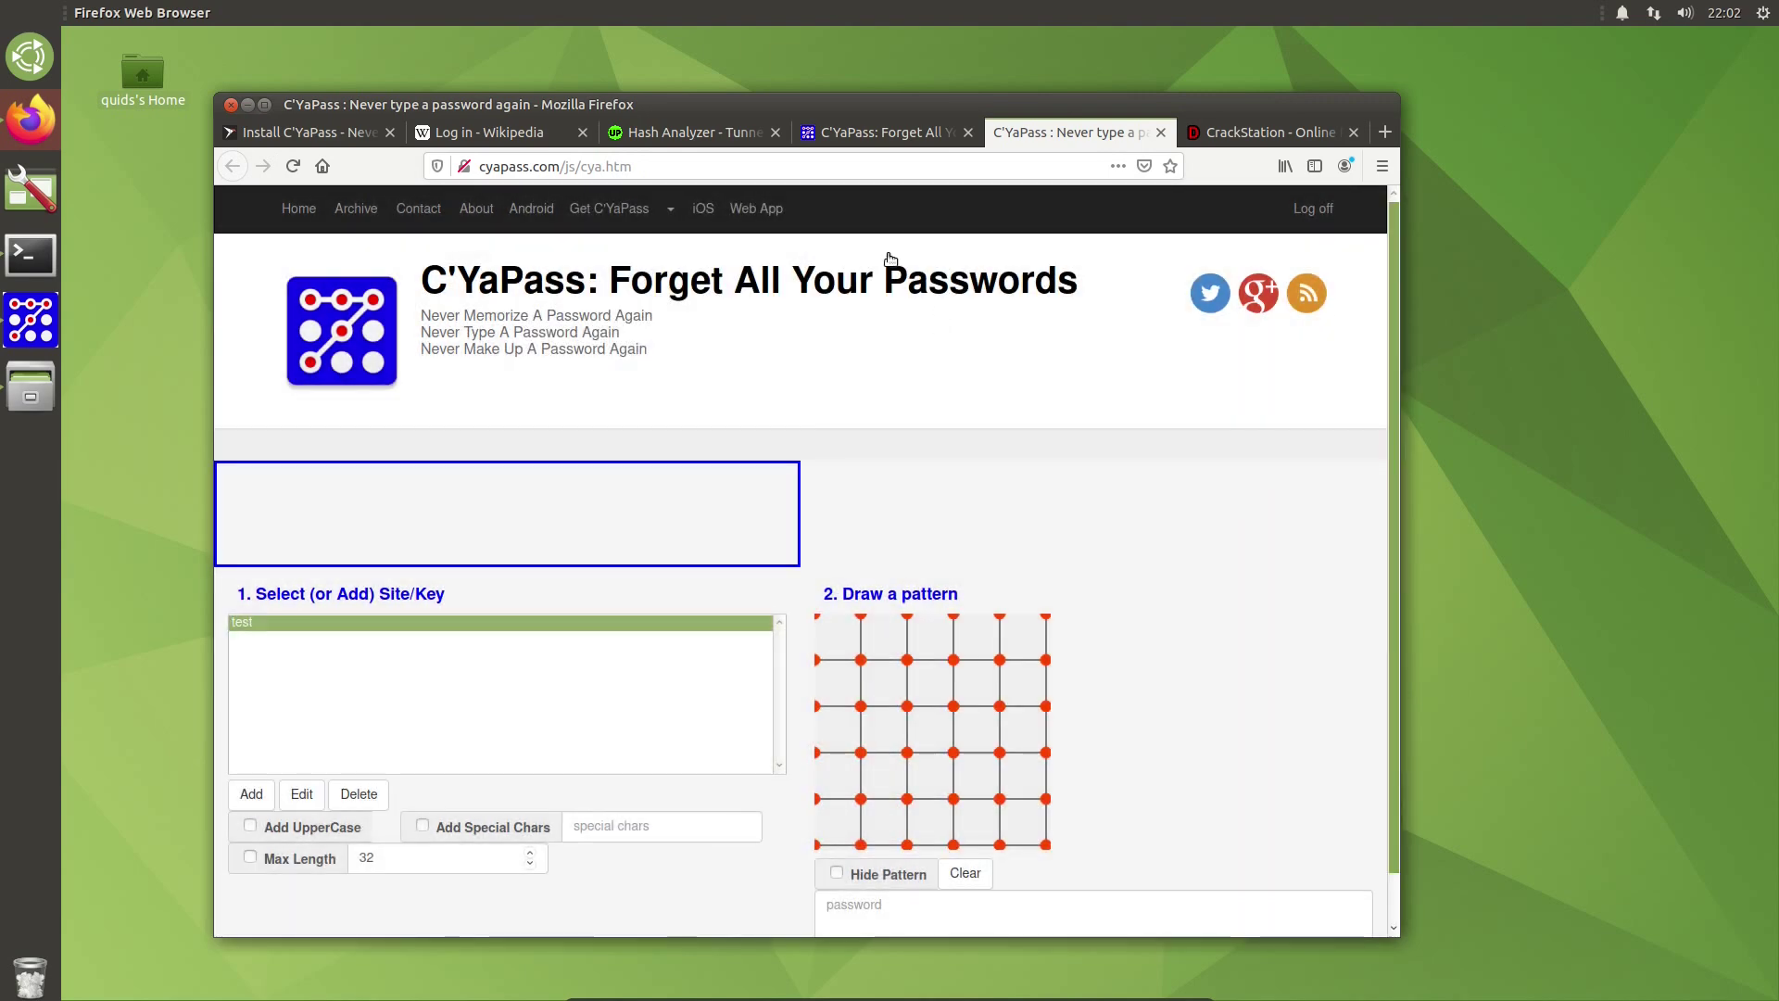
Step: Clear CYaPass, draw a down-then-right L pattern from the top-left dot, and place it beside the browser
{"action": "left_click", "coordinate": [25, 324]}
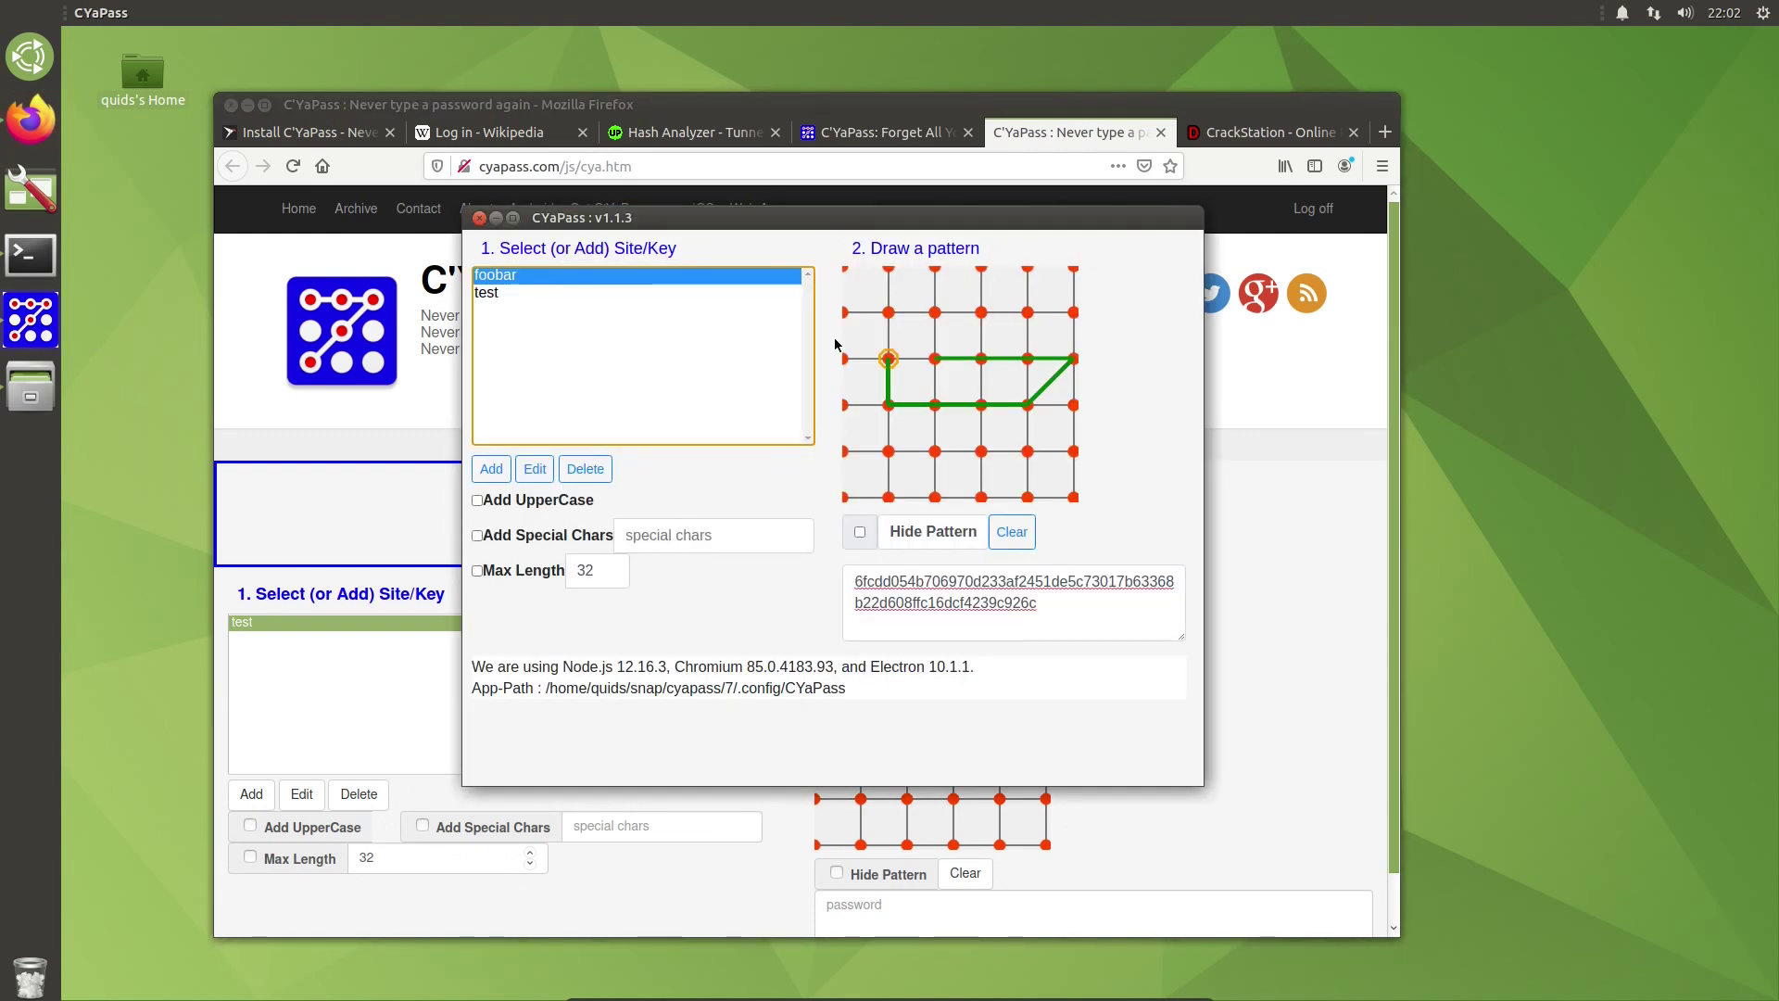
{"action": "left_click", "coordinate": [1028, 543]}
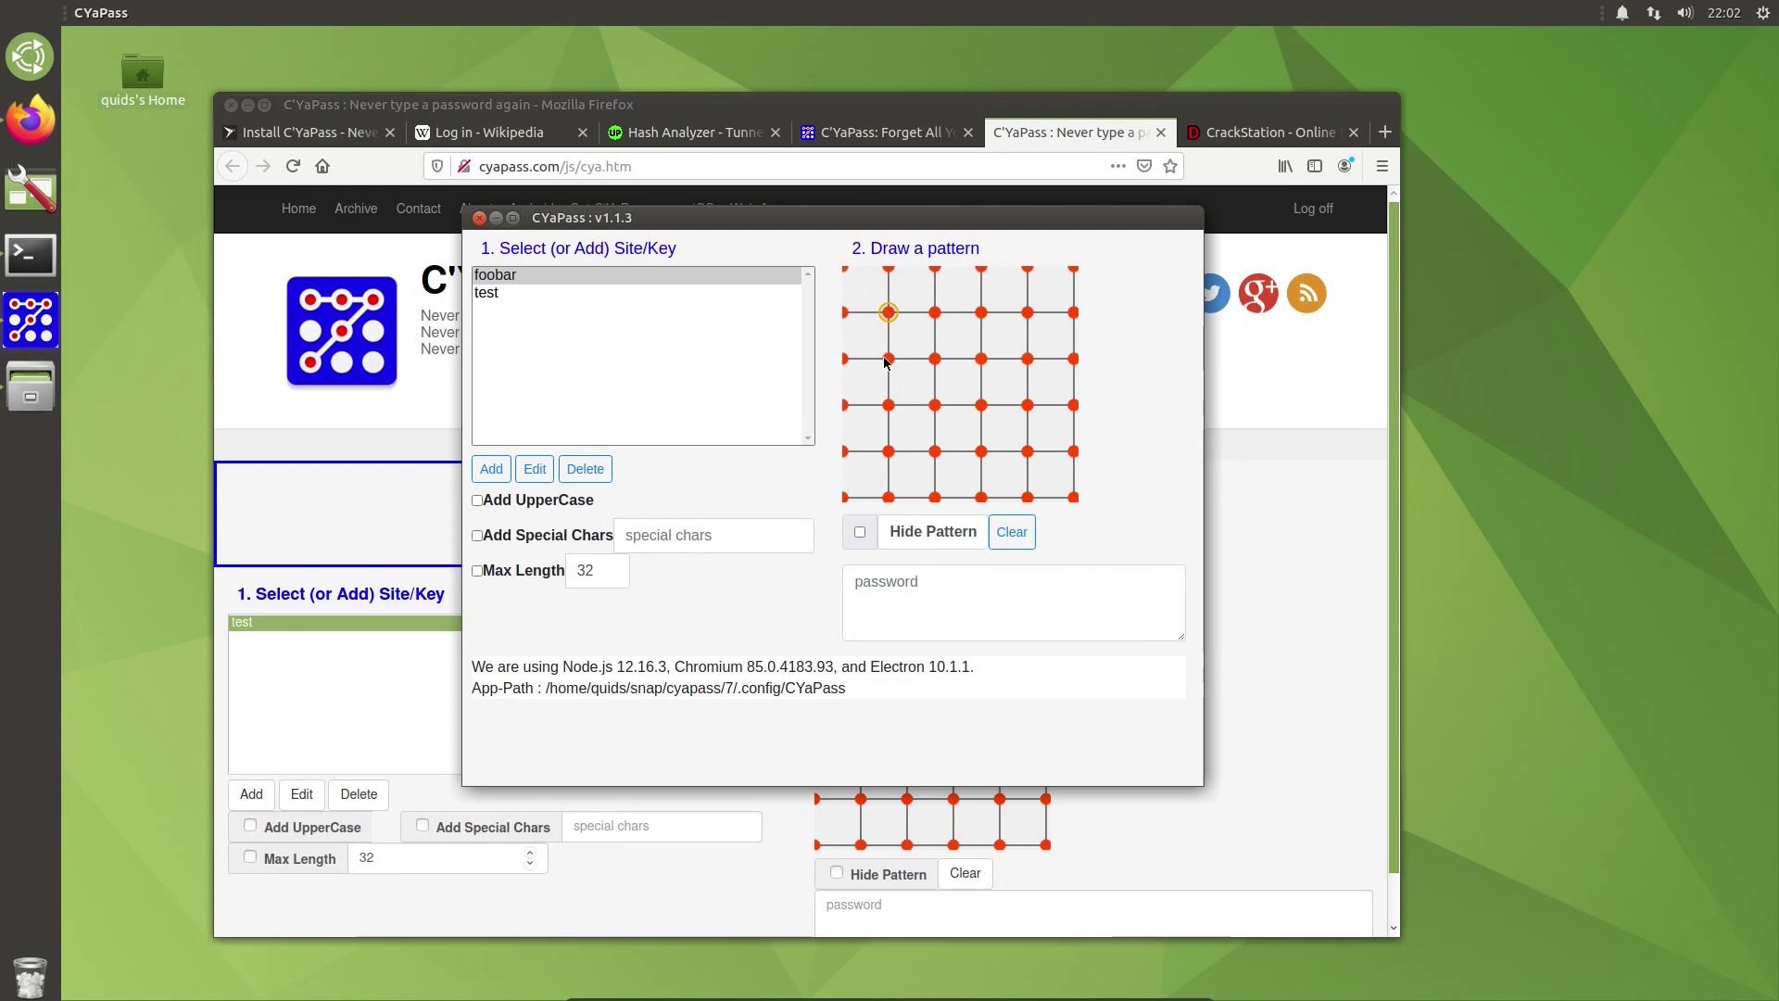
{"action": "left_click_drag", "start_coordinate": [890, 337], "coordinate": [939, 364]}
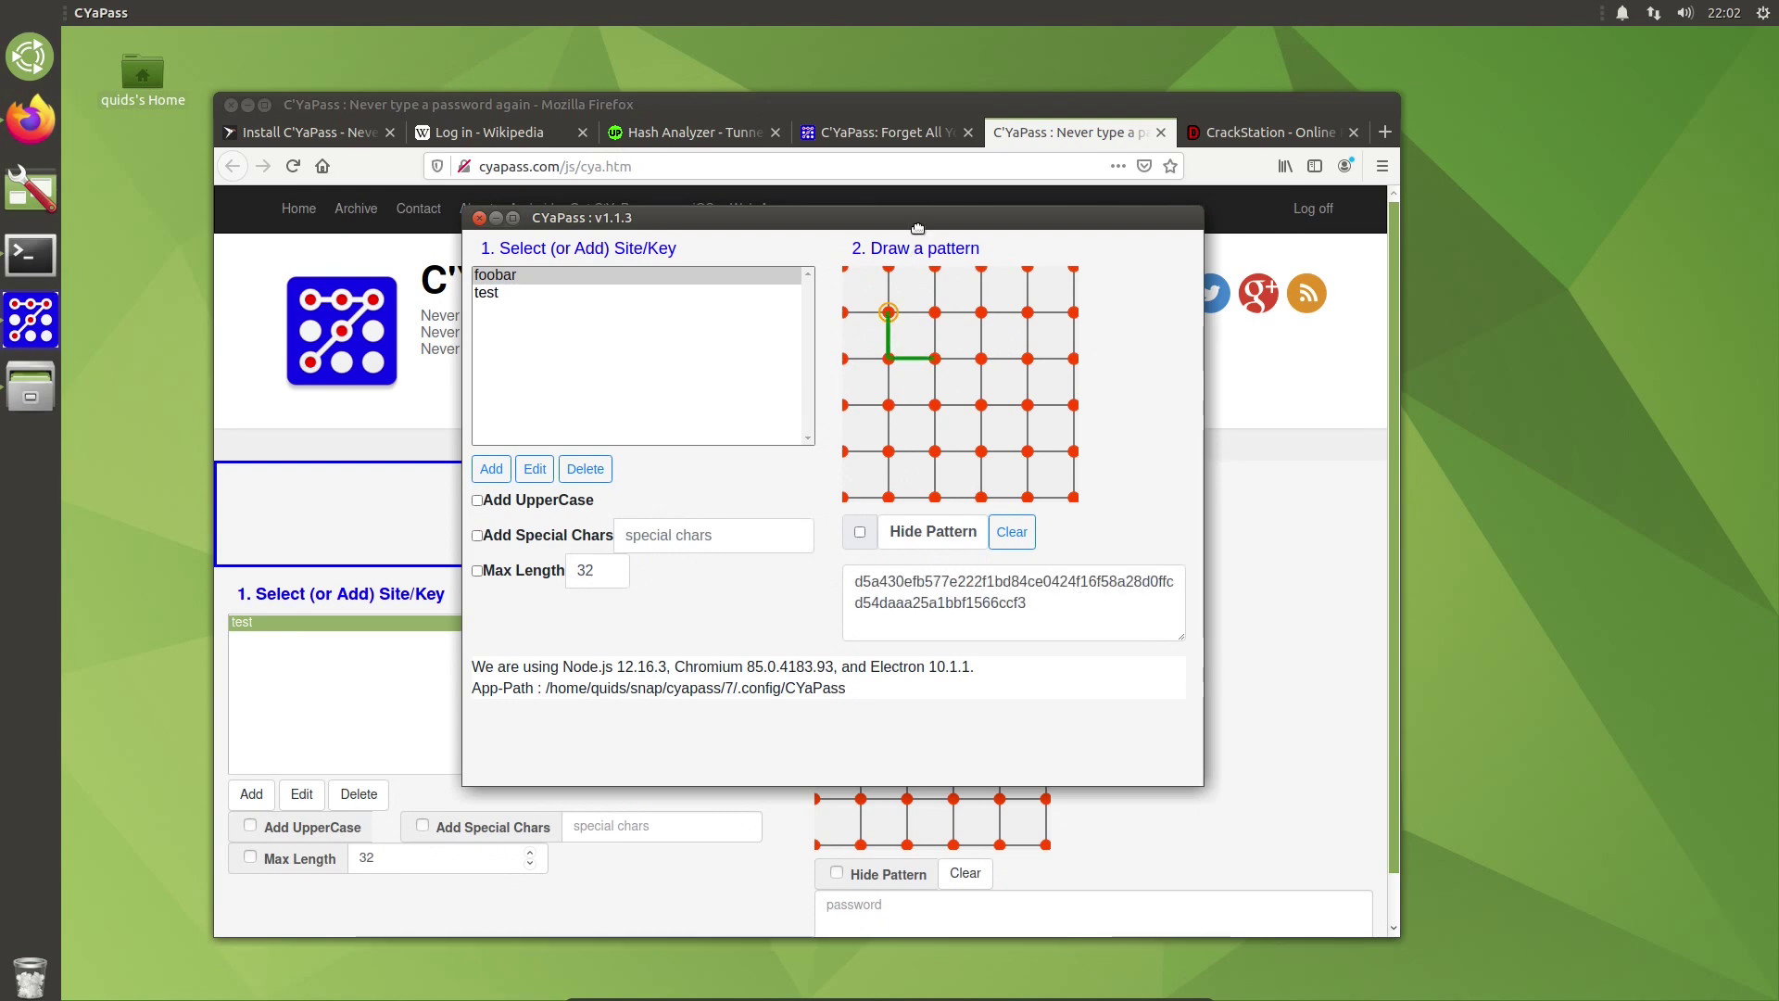
{"action": "left_click_drag", "start_coordinate": [917, 218], "coordinate": [1547, 199]}
{"action": "left_click_drag", "start_coordinate": [903, 106], "coordinate": [721, 54]}
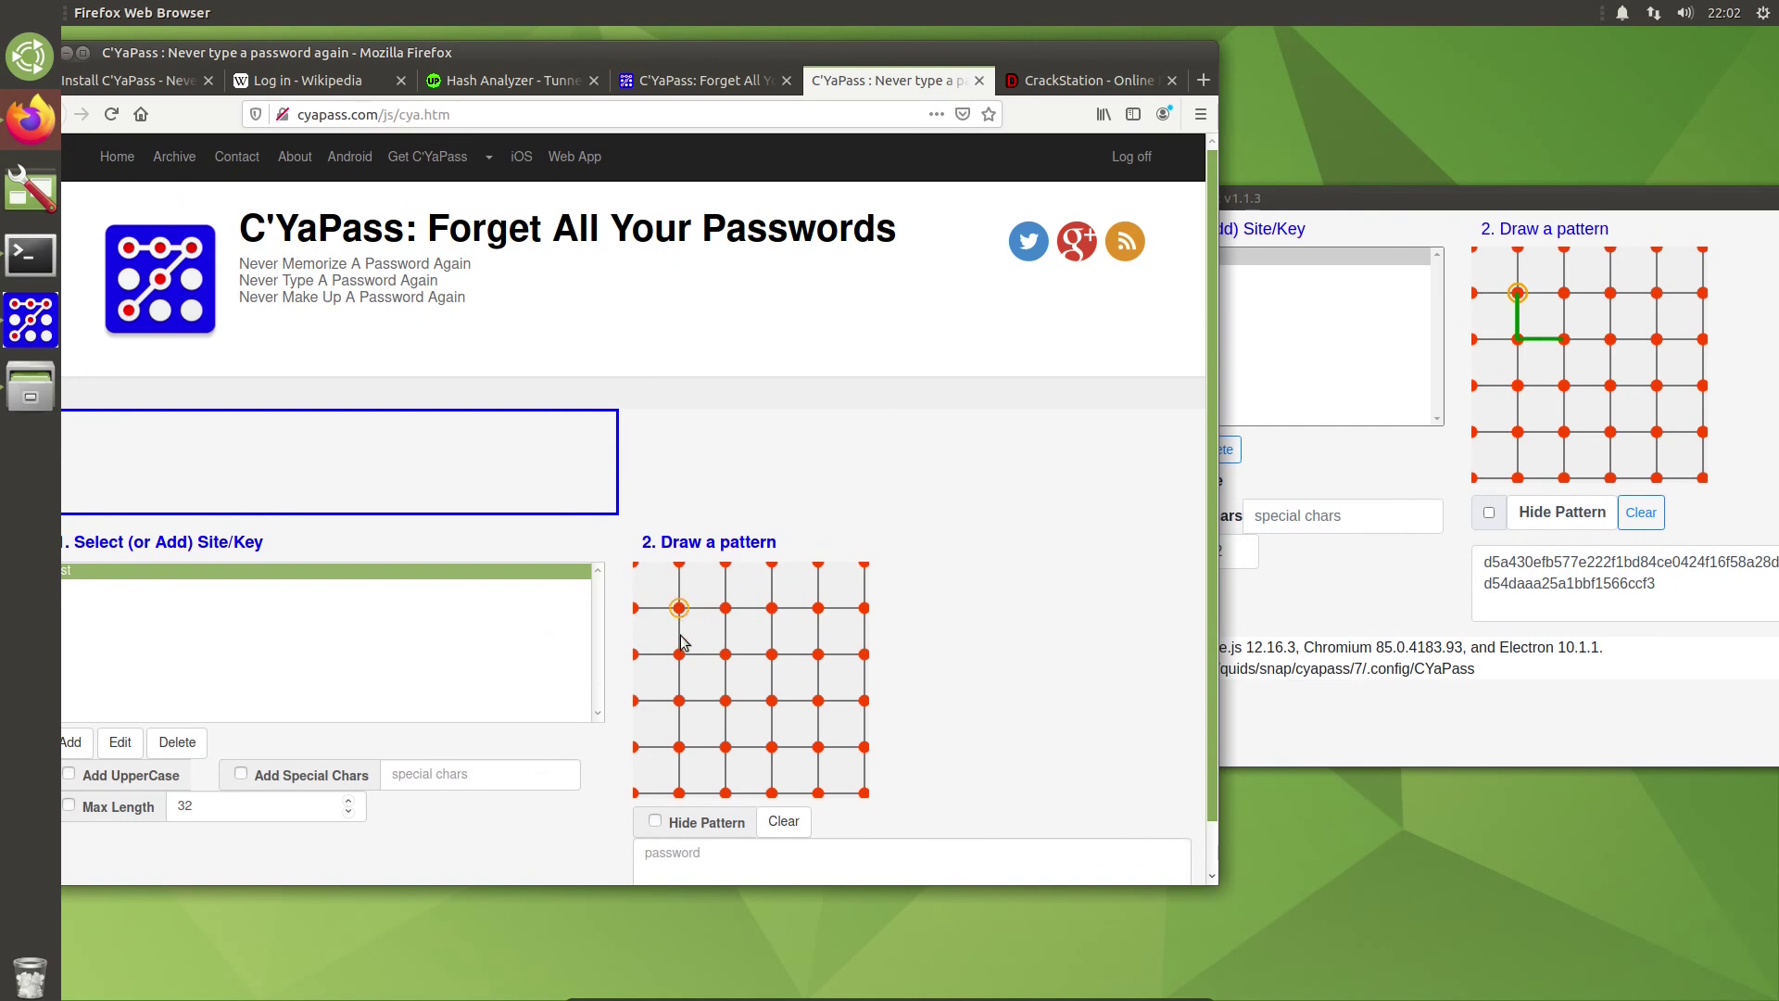
Step: Draw the same L pattern in the web app, then select the test key's hash in desktop CYaPass
{"action": "mouse_move", "coordinate": [679, 608]}
{"action": "left_mouse_down"}
{"action": "mouse_move", "coordinate": [682, 649]}
{"action": "mouse_move", "coordinate": [726, 654]}
{"action": "left_mouse_up"}
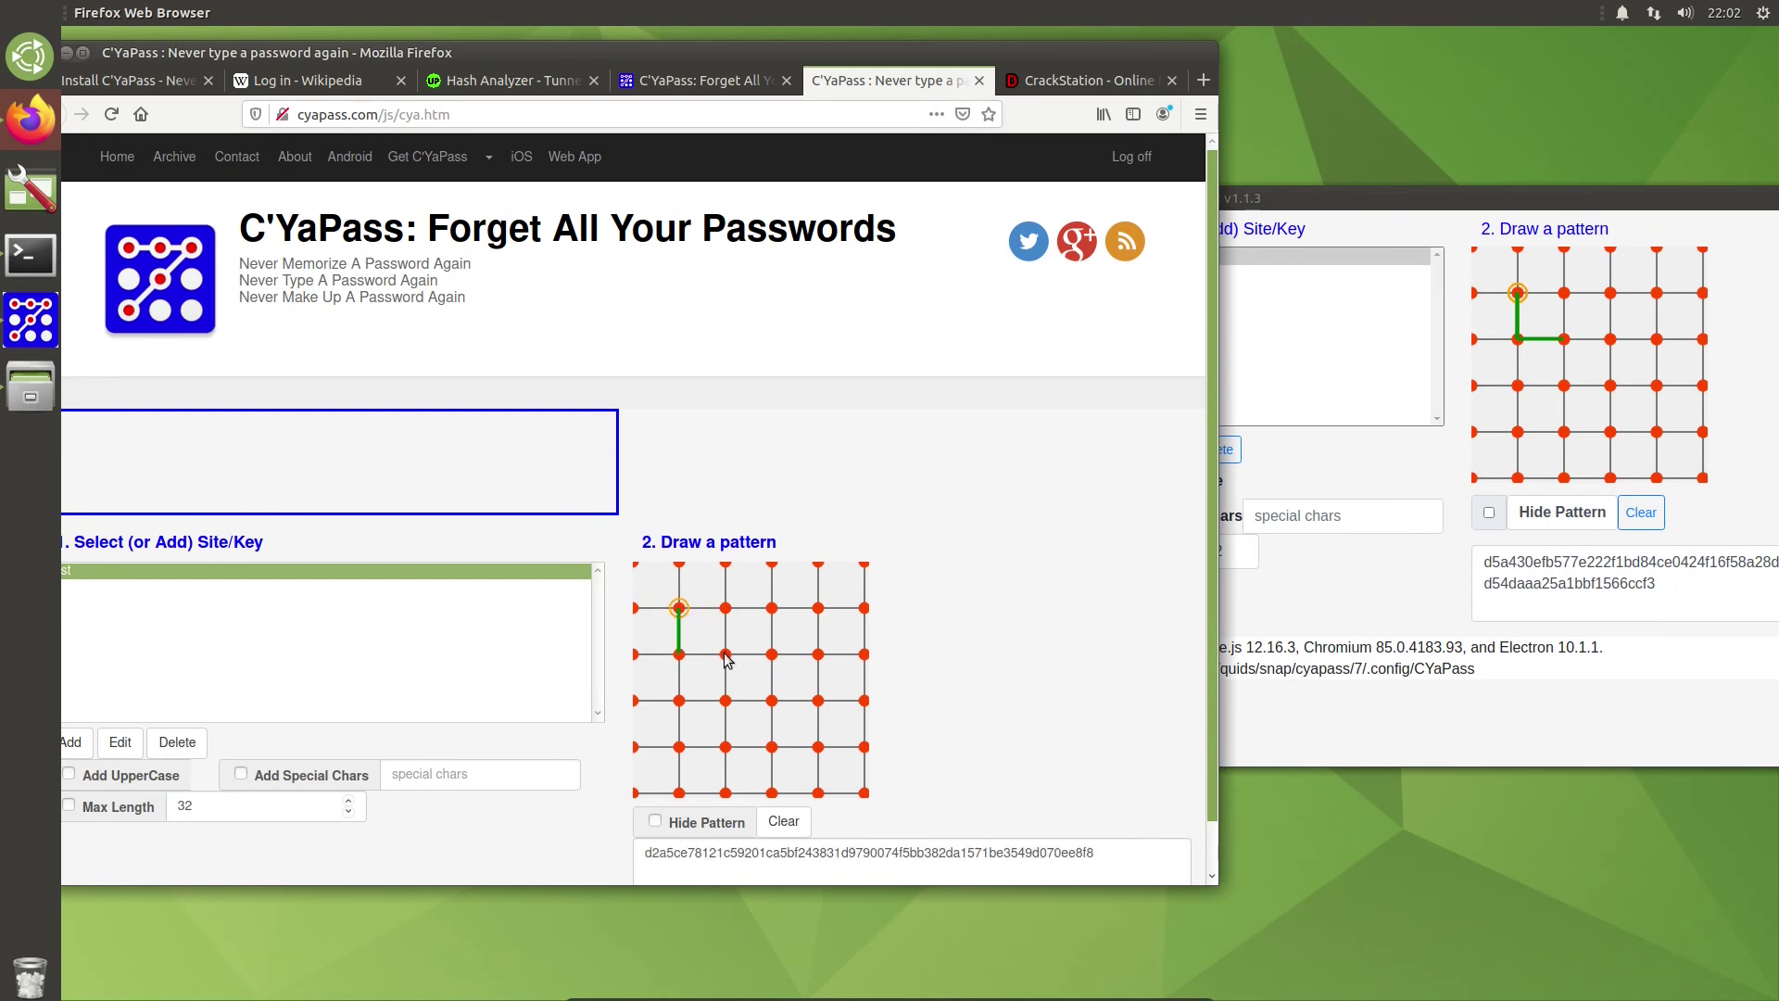
{"action": "left_click_drag", "start_coordinate": [658, 69], "coordinate": [720, 54]}
{"action": "left_click", "coordinate": [1141, 284]}
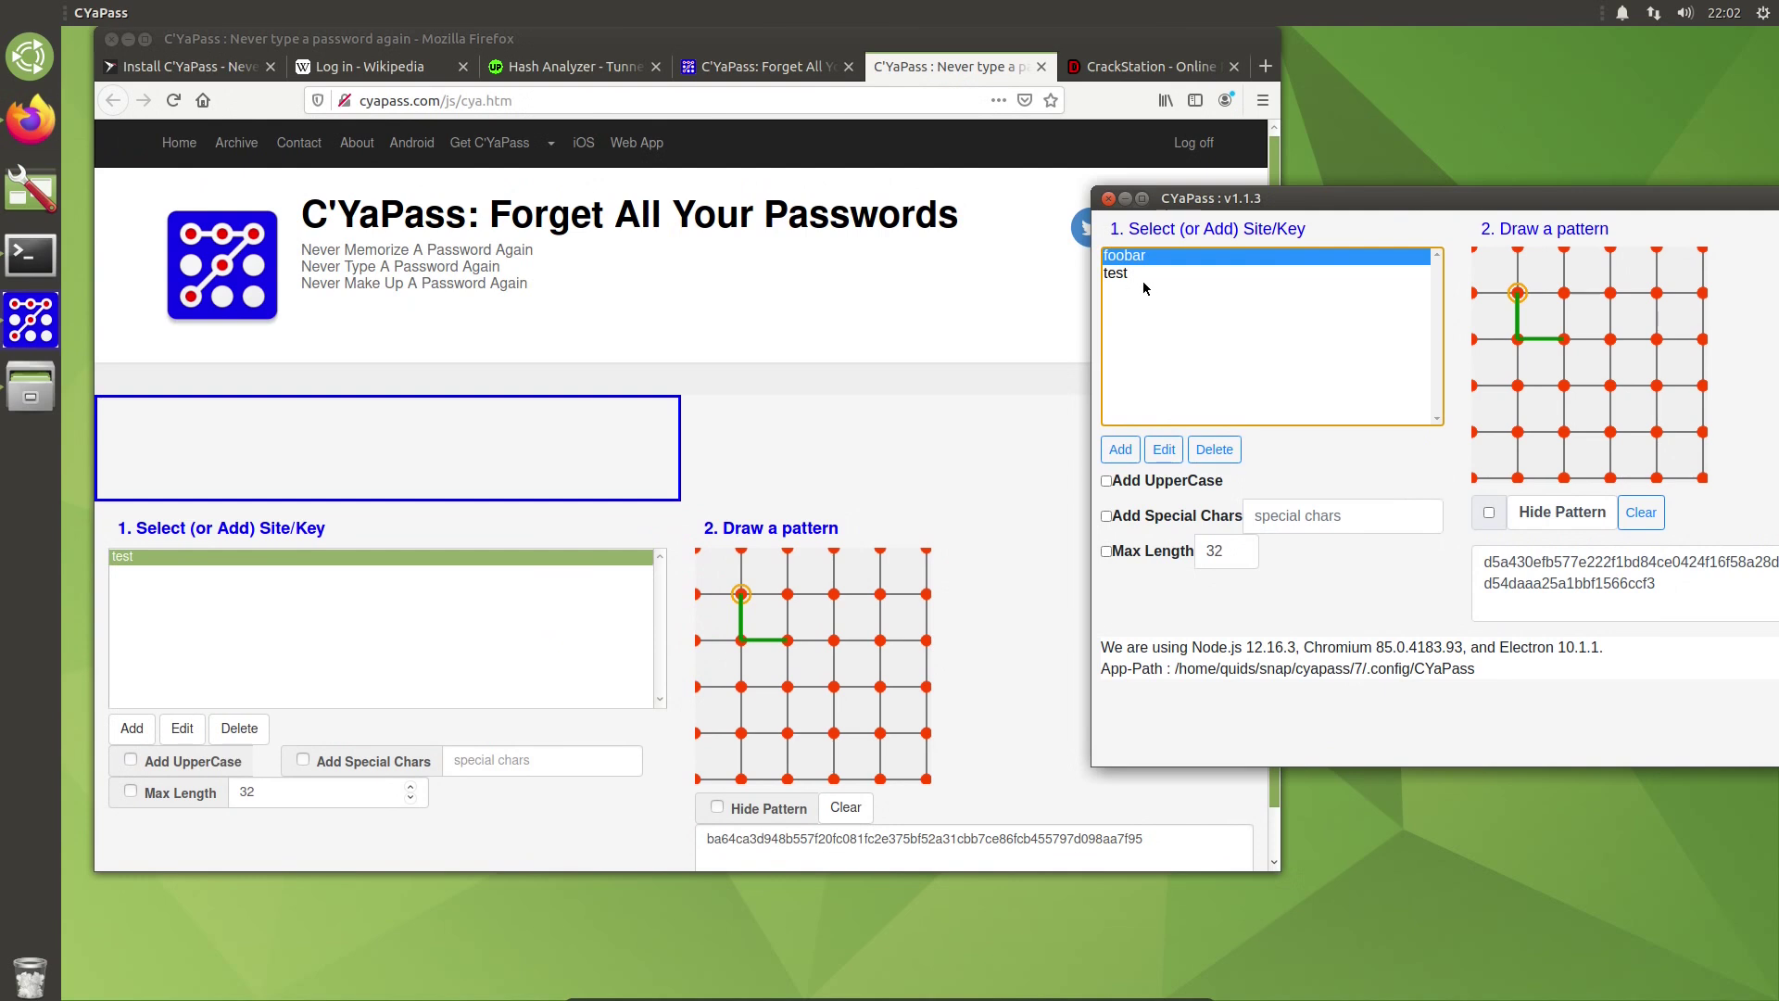
{"action": "left_click", "coordinate": [1138, 271]}
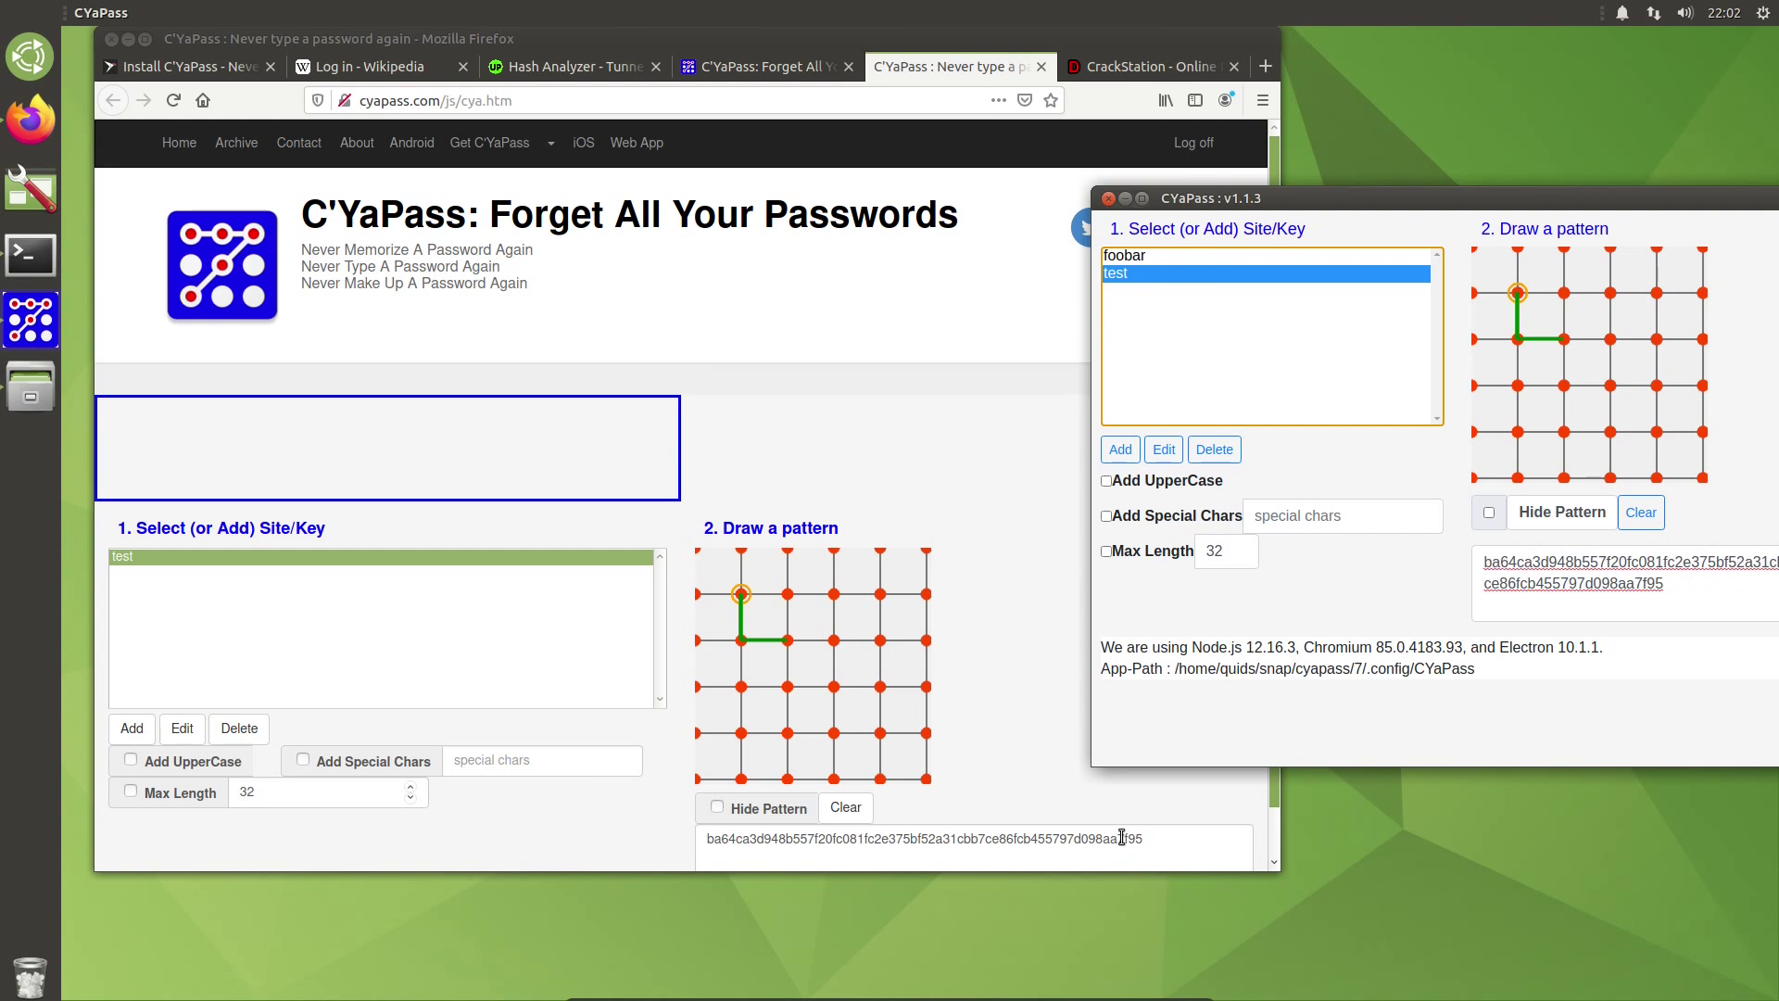
{"action": "double_click", "coordinate": [1658, 585]}
{"action": "key", "text": "ctrl+c"}
{"action": "left_click_drag", "start_coordinate": [1665, 593], "coordinate": [1660, 590]}
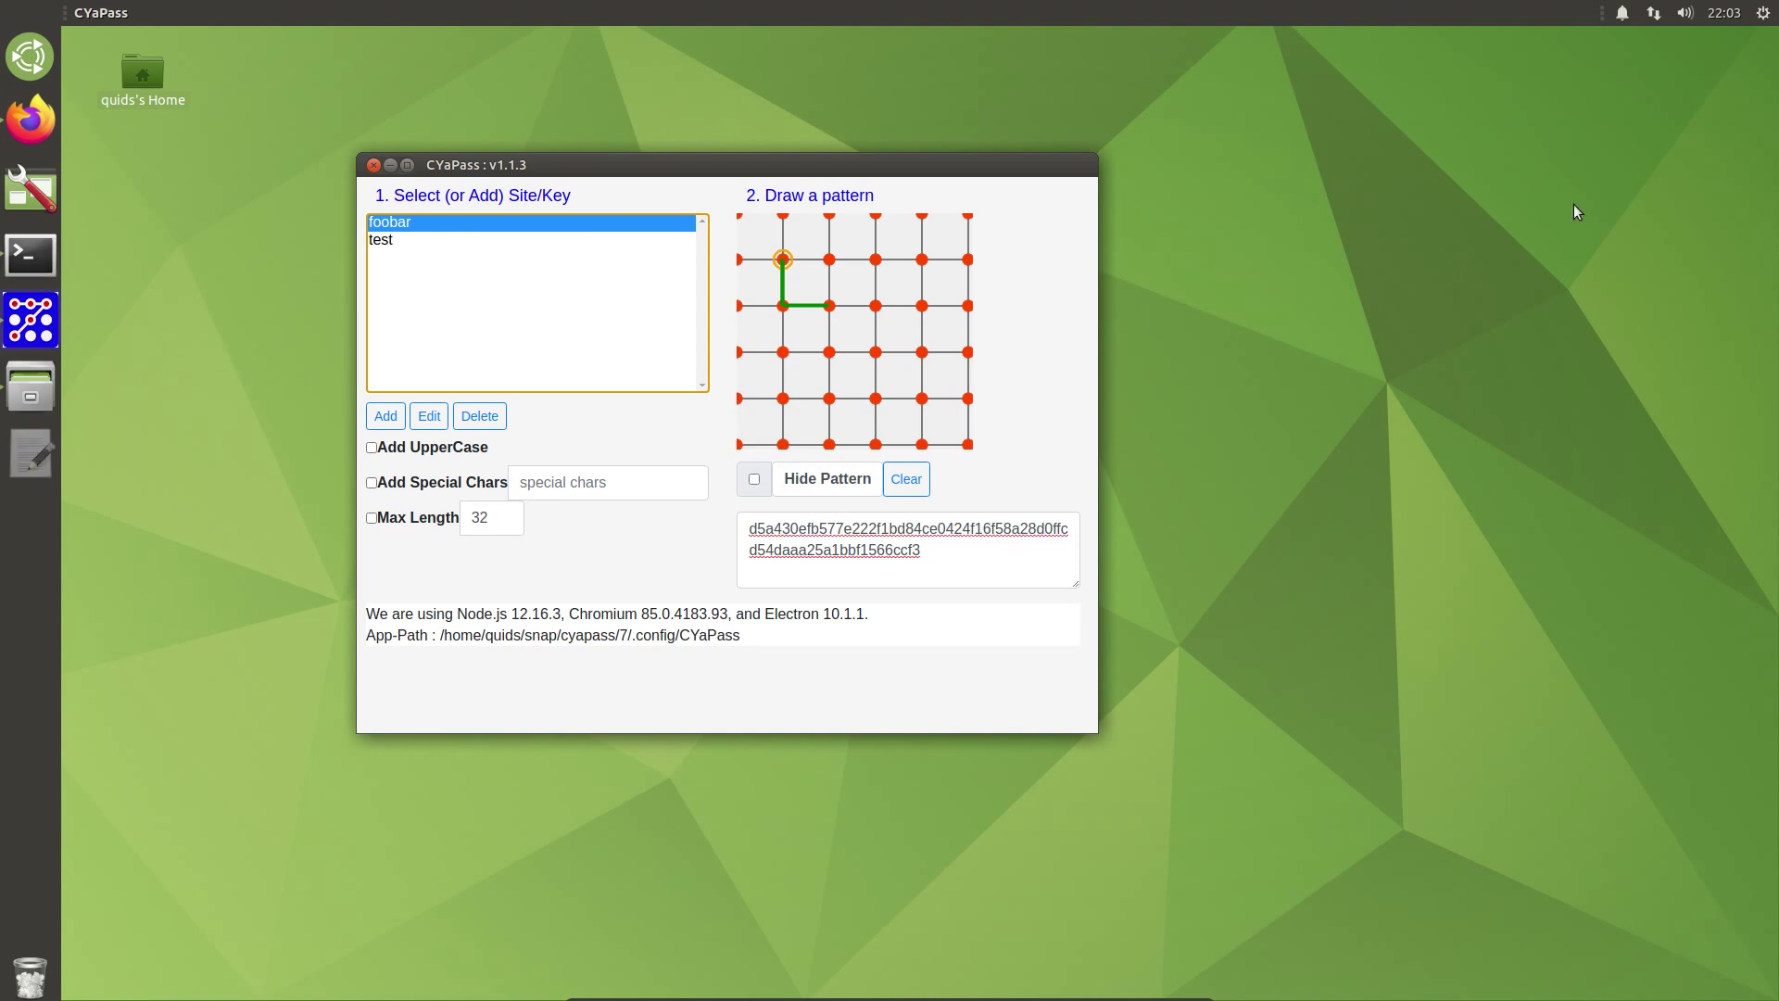
Step: Paste the foobar hash on line 1 of a new Pluma document and the test hash on line 2
{"action": "type", "text": "d5a430efb577e222f1bd84ce0424f16f58a28d0ffcd54daaa25a1bbf1566ccf3"}
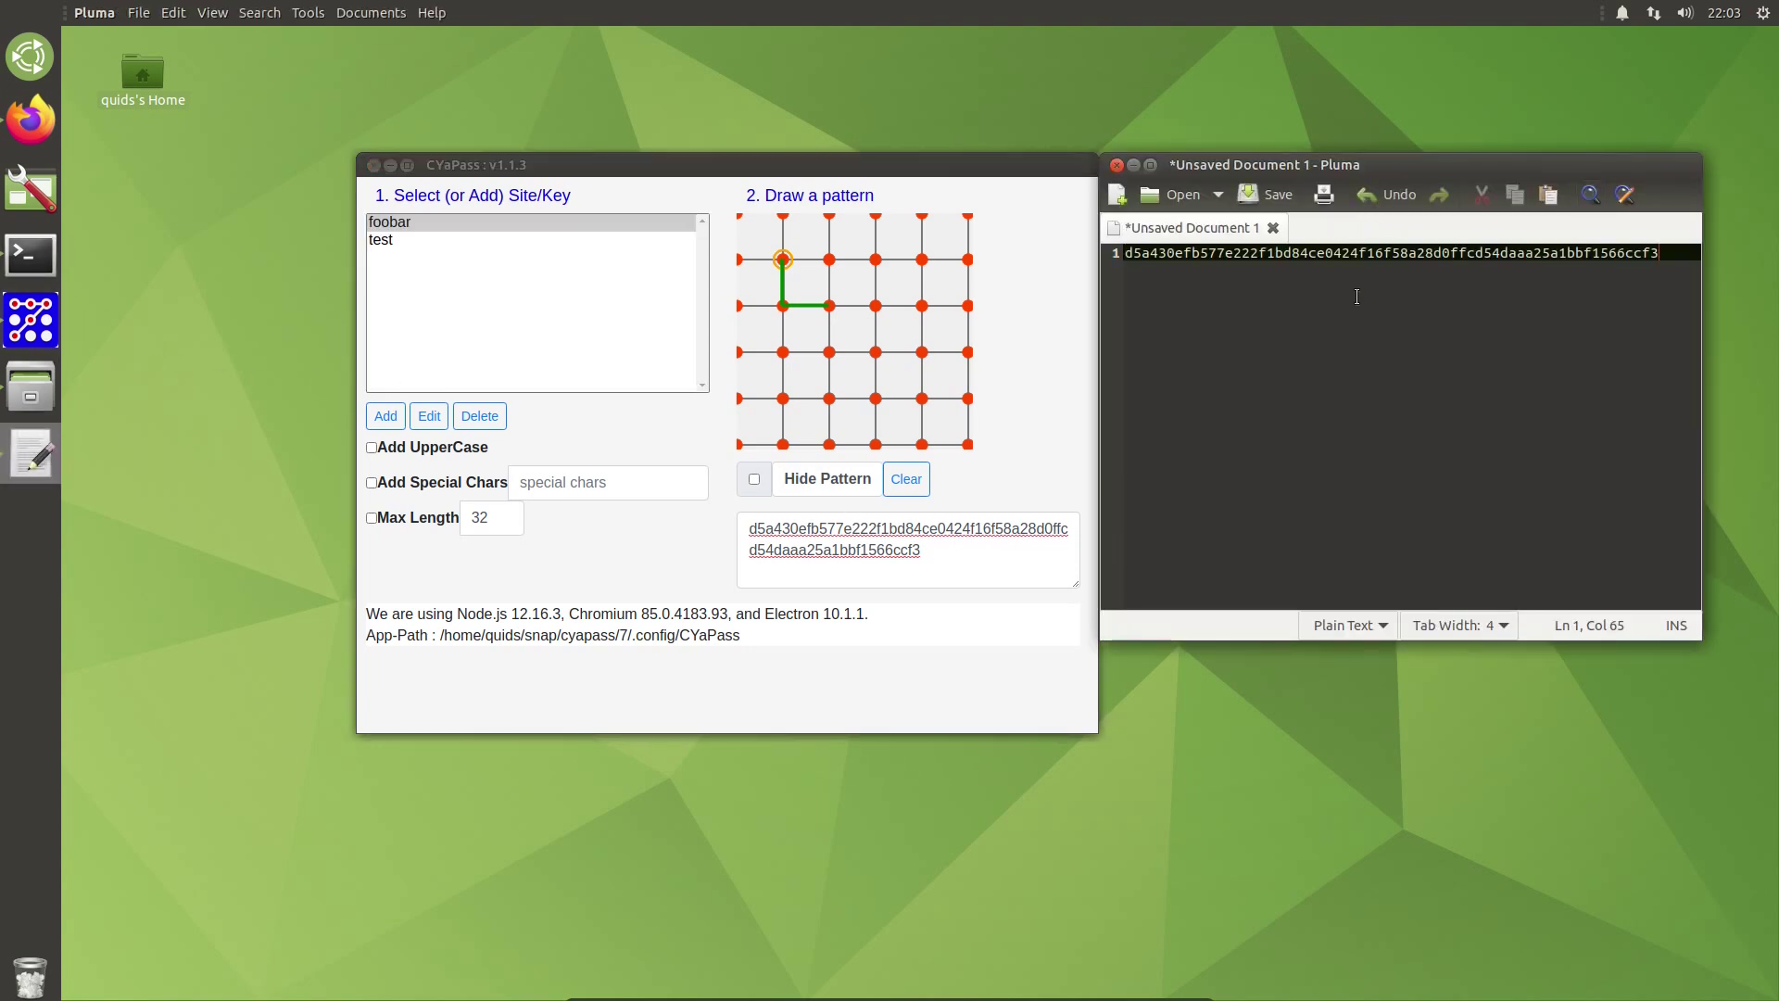
{"action": "left_click", "coordinate": [417, 241]}
{"action": "key", "text": "alt+Tab"}
{"action": "key", "text": "Return"}
{"action": "key", "text": "ctrl+v"}
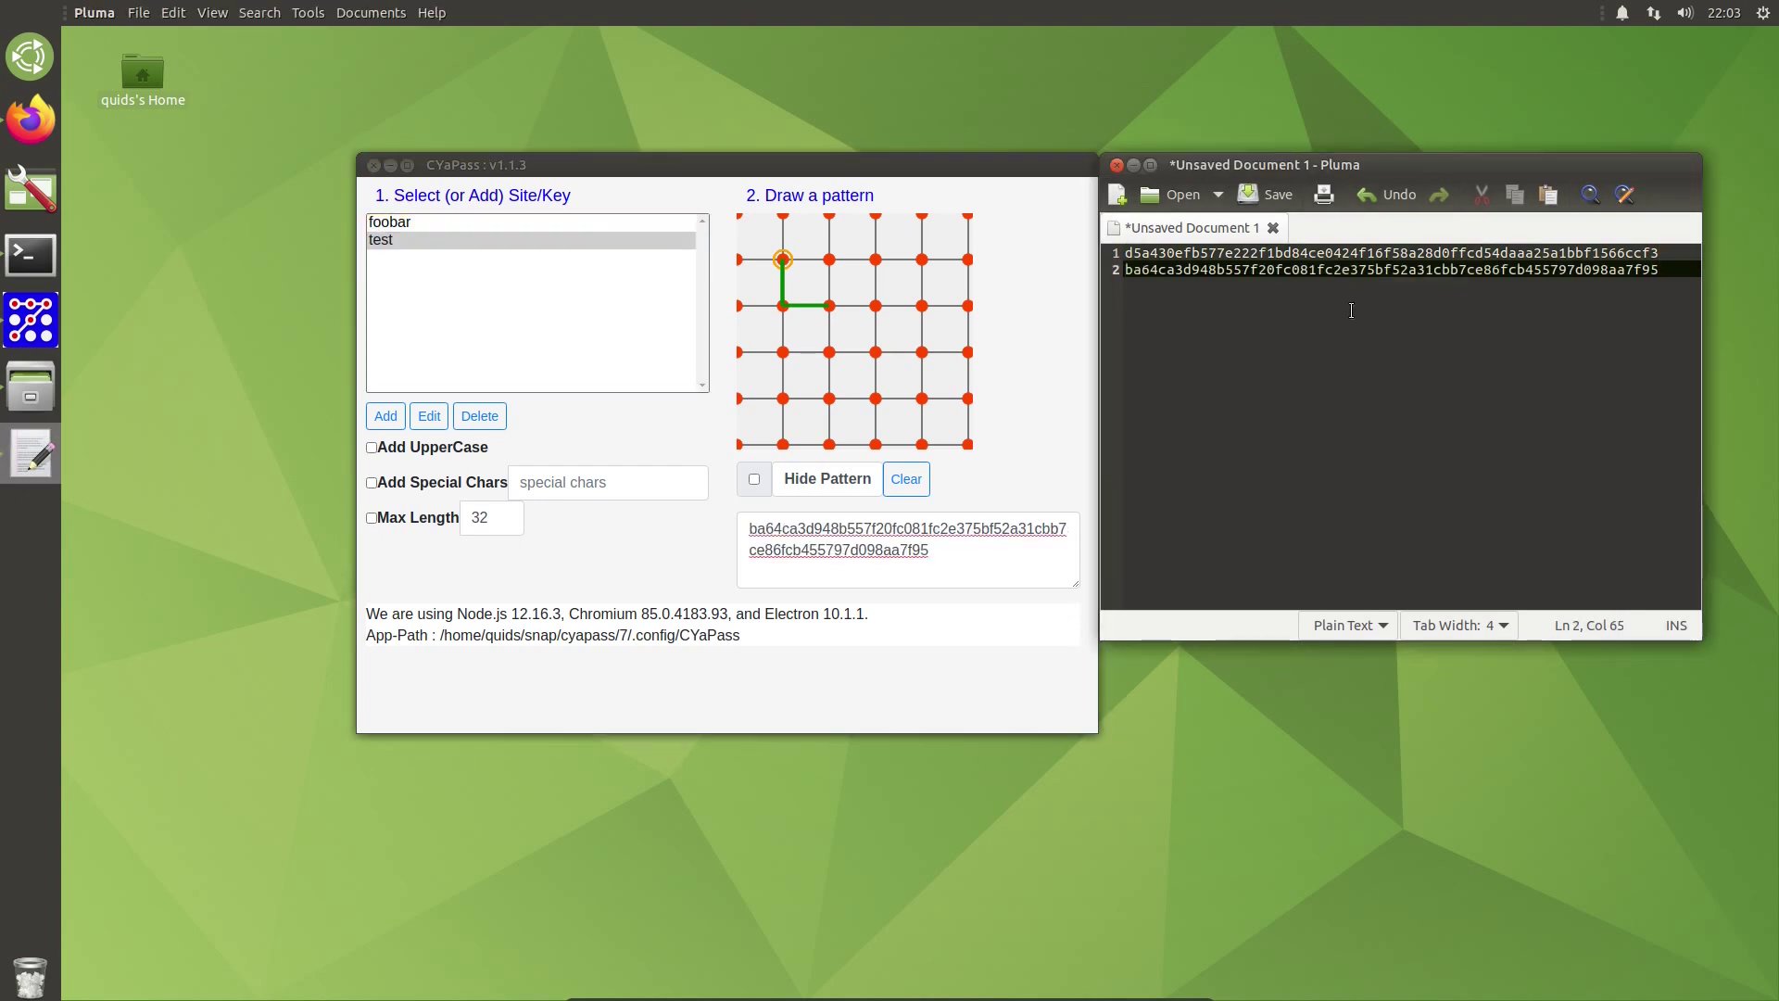
Step: Open the HTML page source of the C'YaPass web app in Firefox
{"action": "left_click", "coordinate": [1134, 165]}
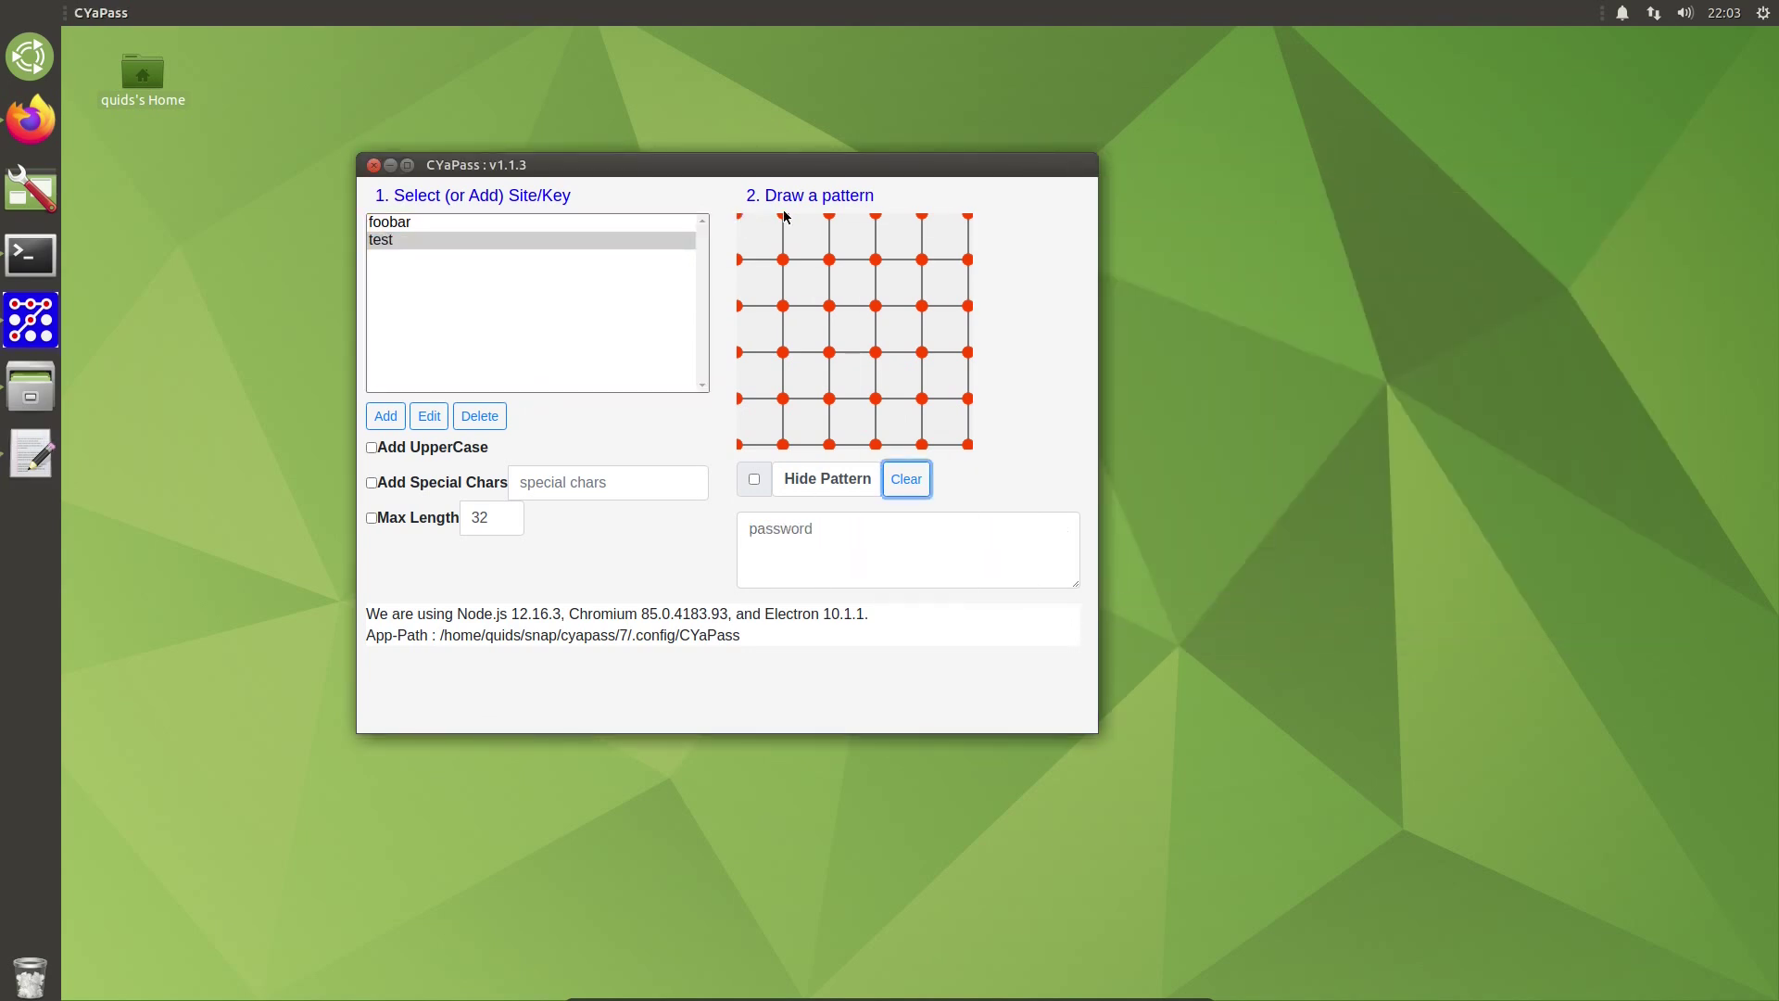
{"action": "left_click", "coordinate": [31, 119]}
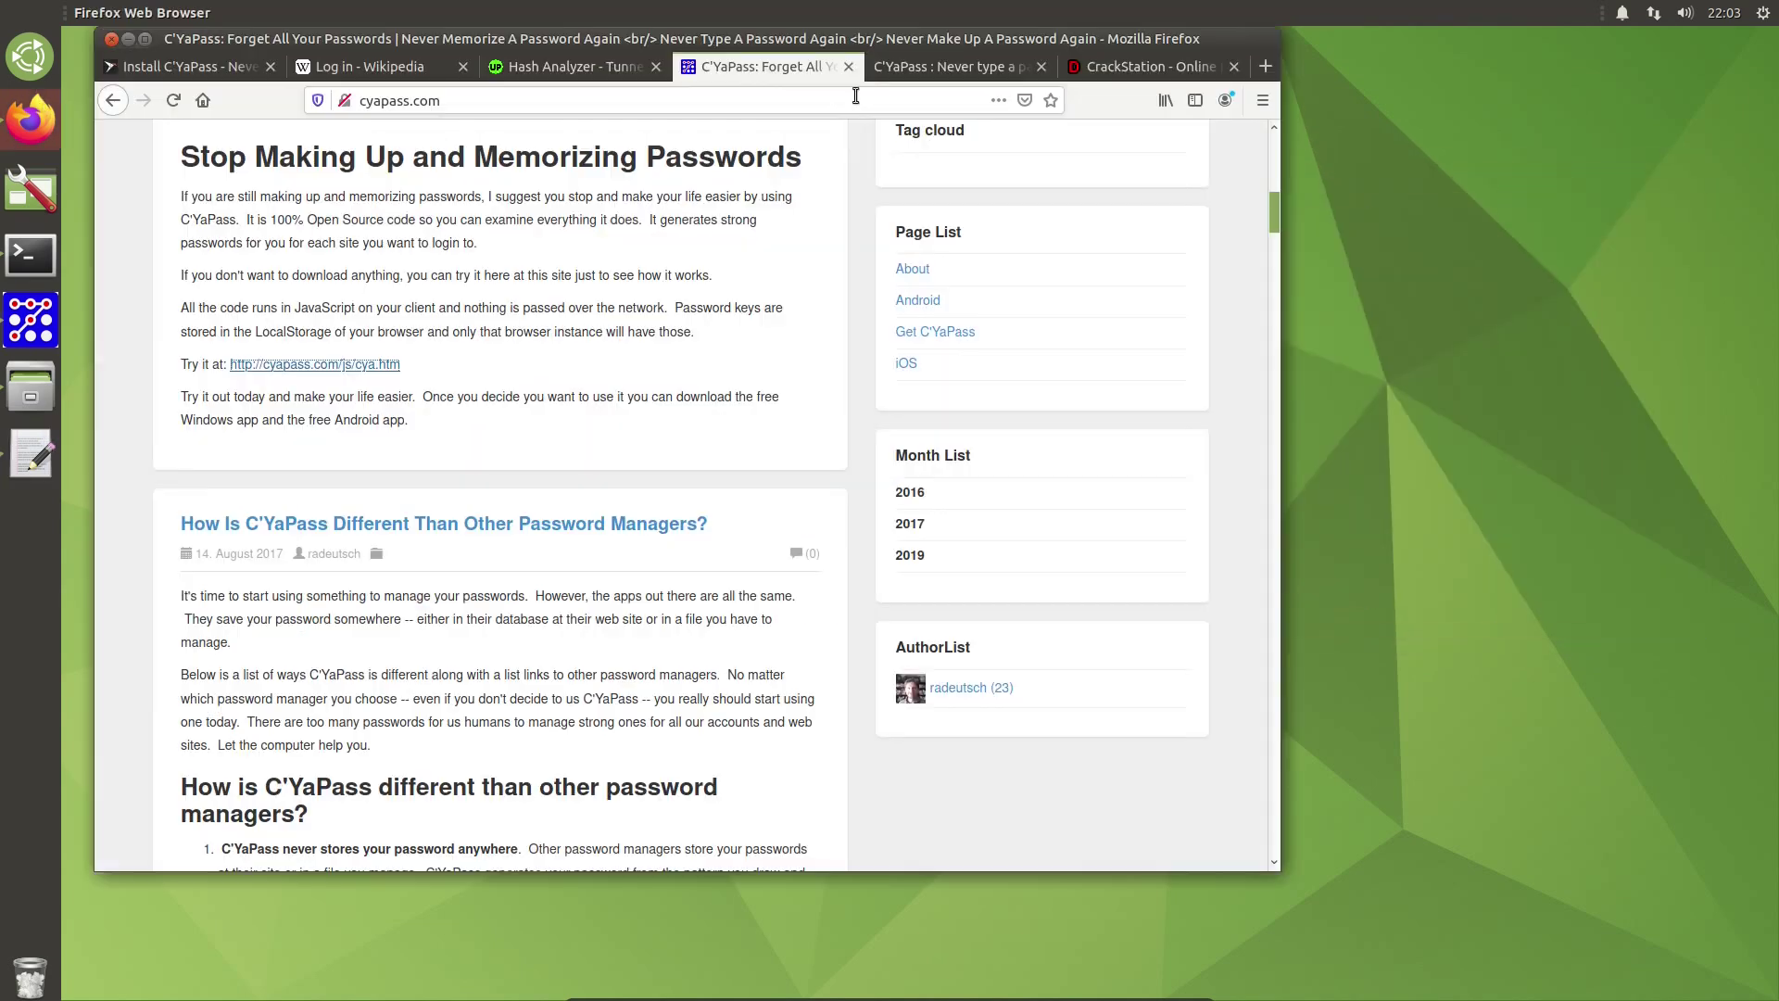
{"action": "left_click", "coordinate": [893, 76]}
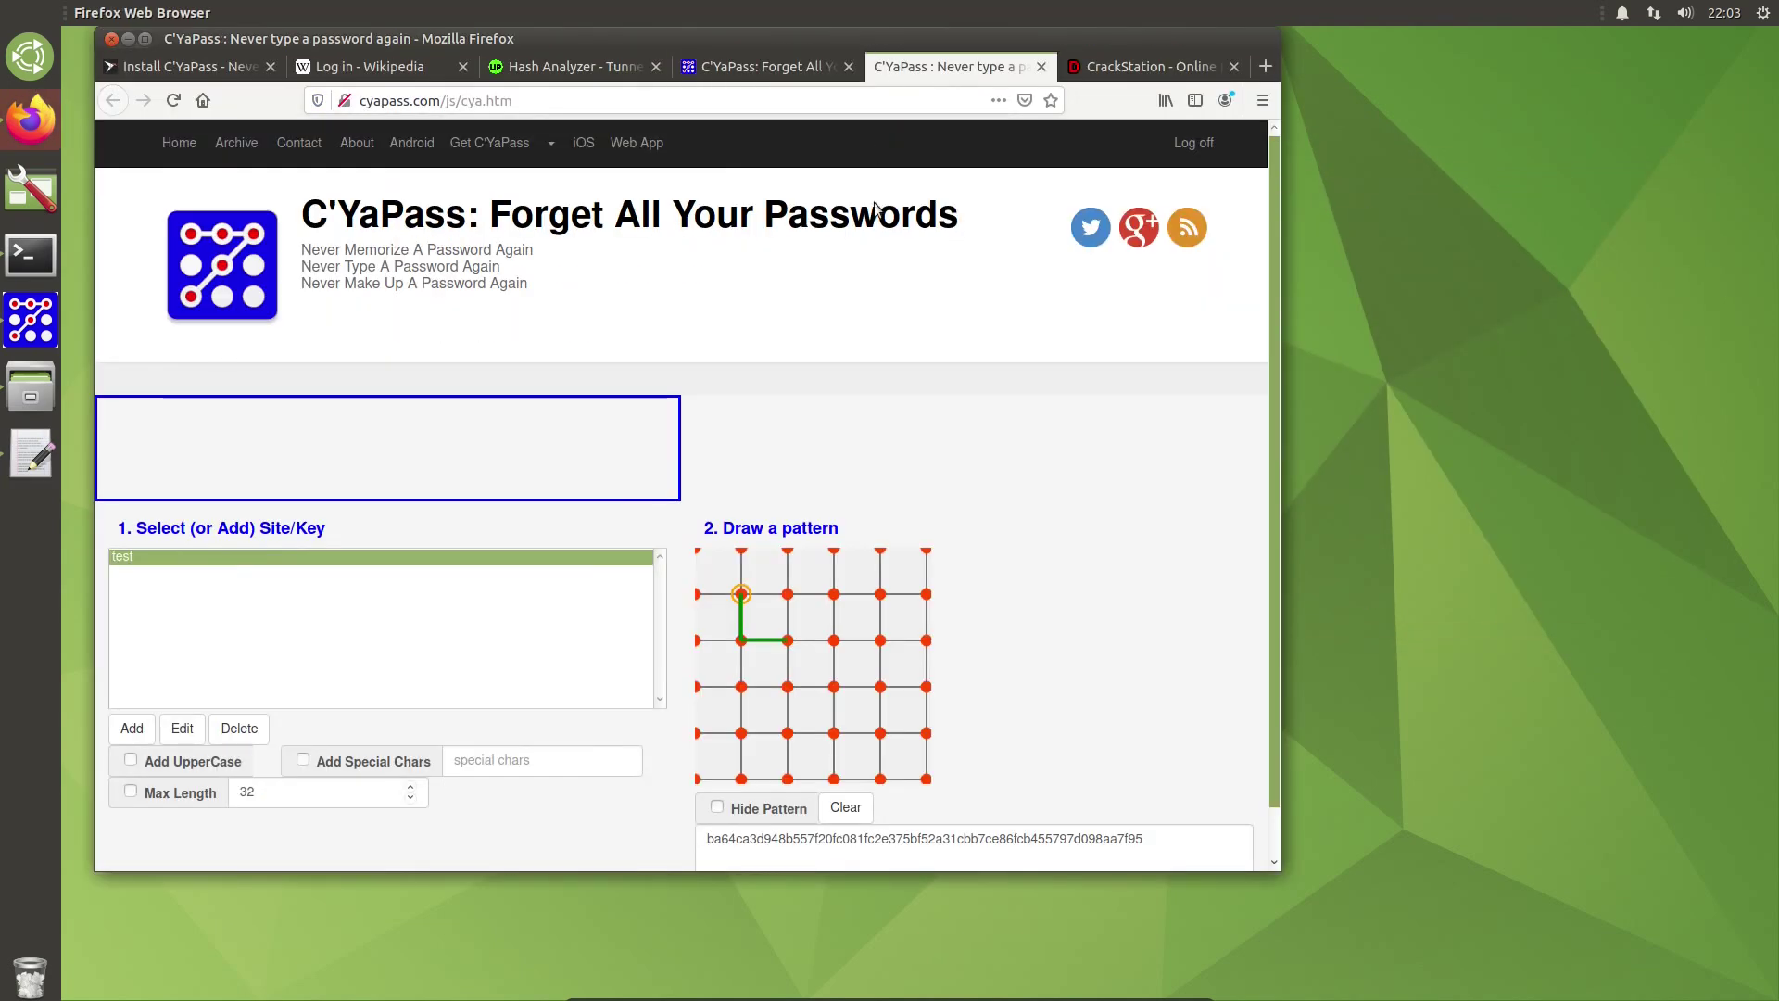
{"action": "right_click", "coordinate": [1020, 571]}
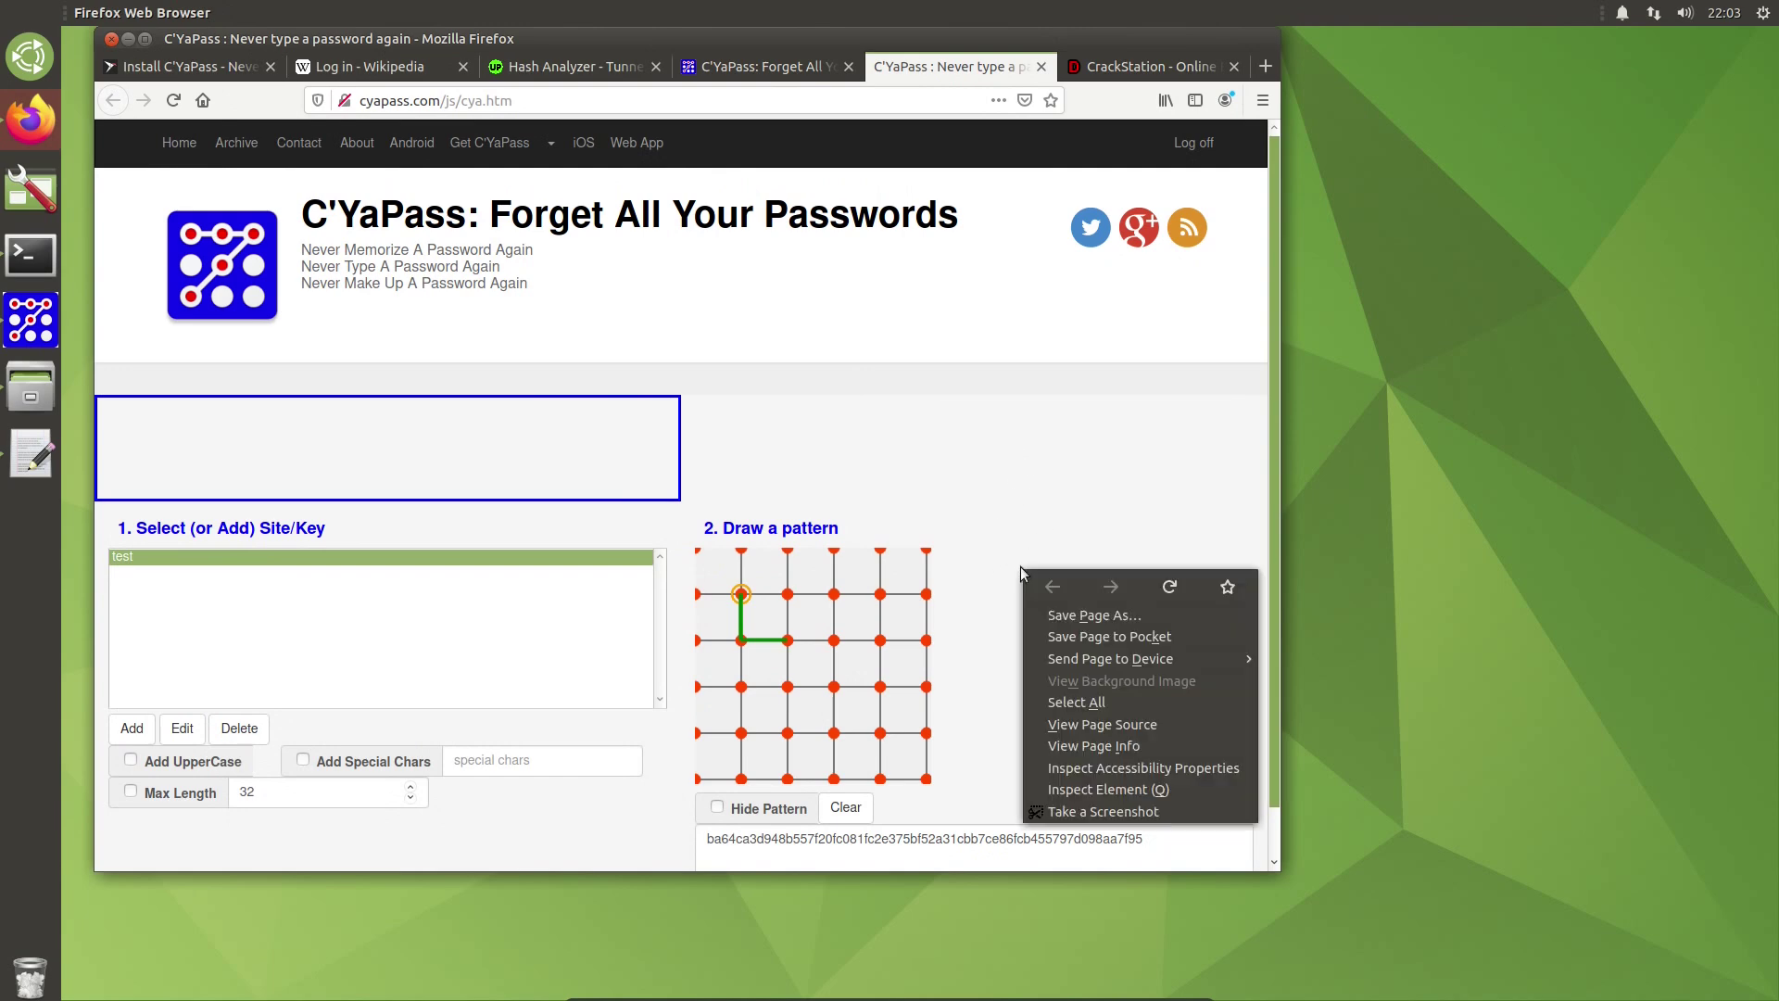
{"action": "left_click", "coordinate": [1097, 725]}
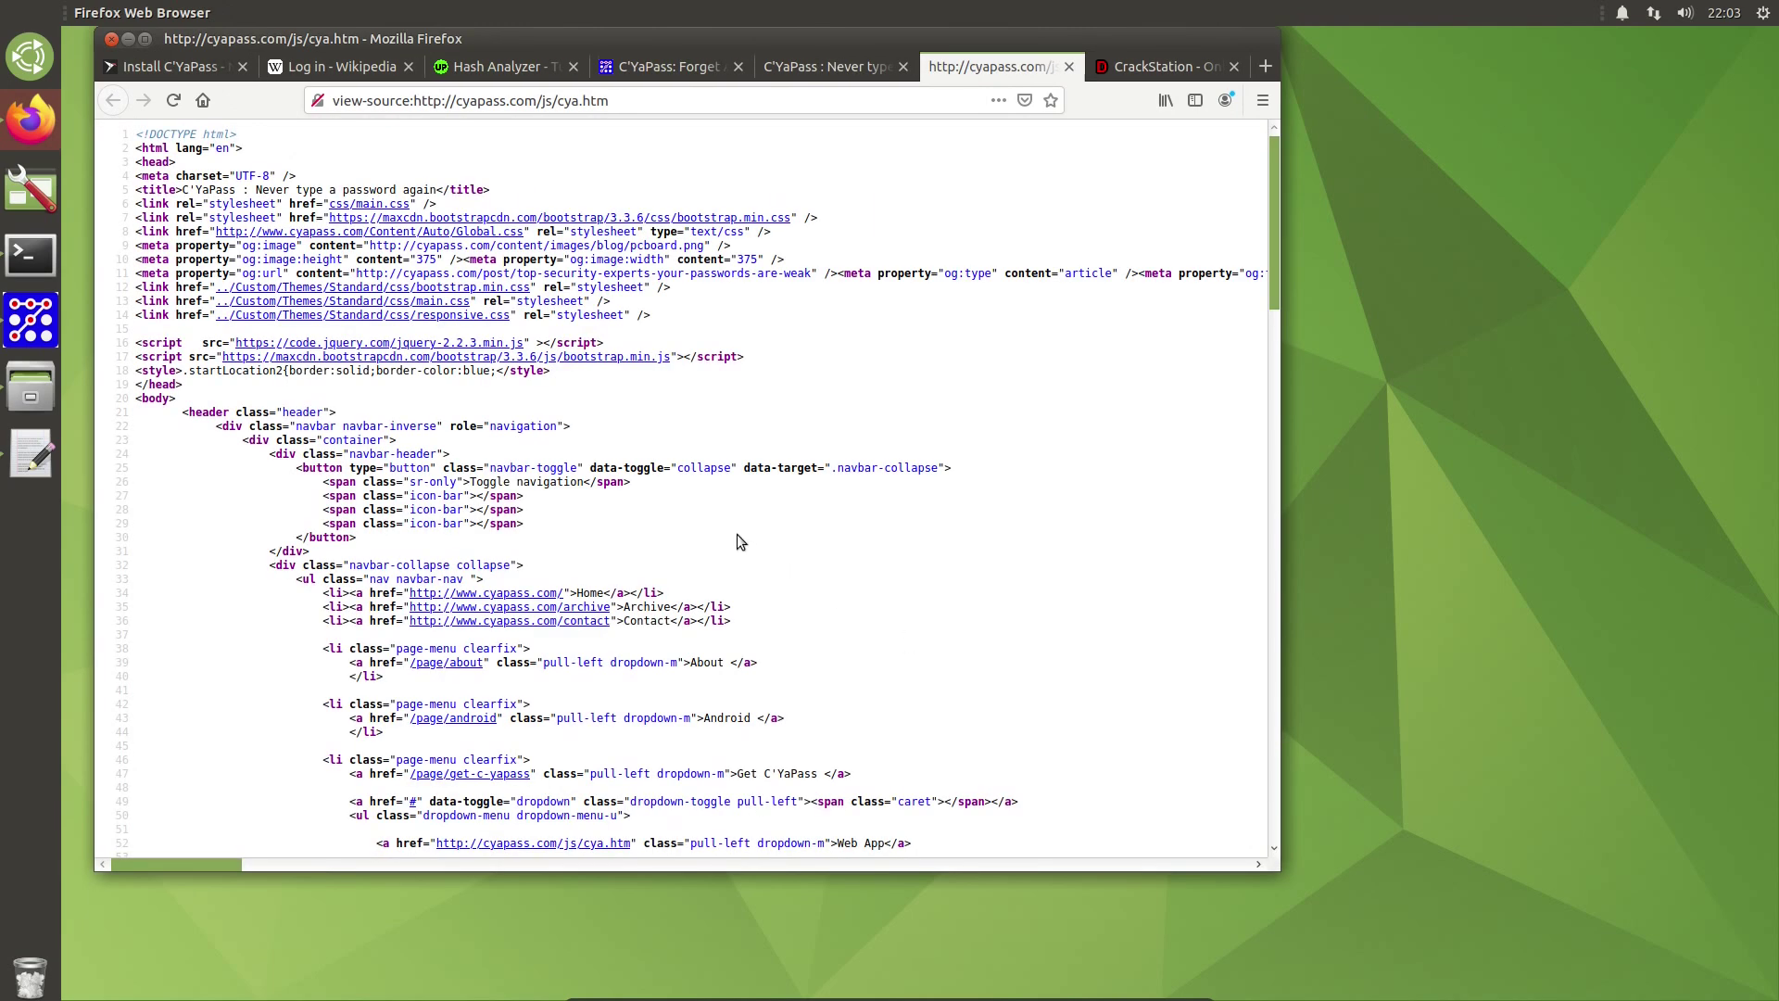
Step: Find the '.js' reference, open cyapass.js, and scroll to its generatePassword function
{"action": "key", "text": "ctrl+f"}
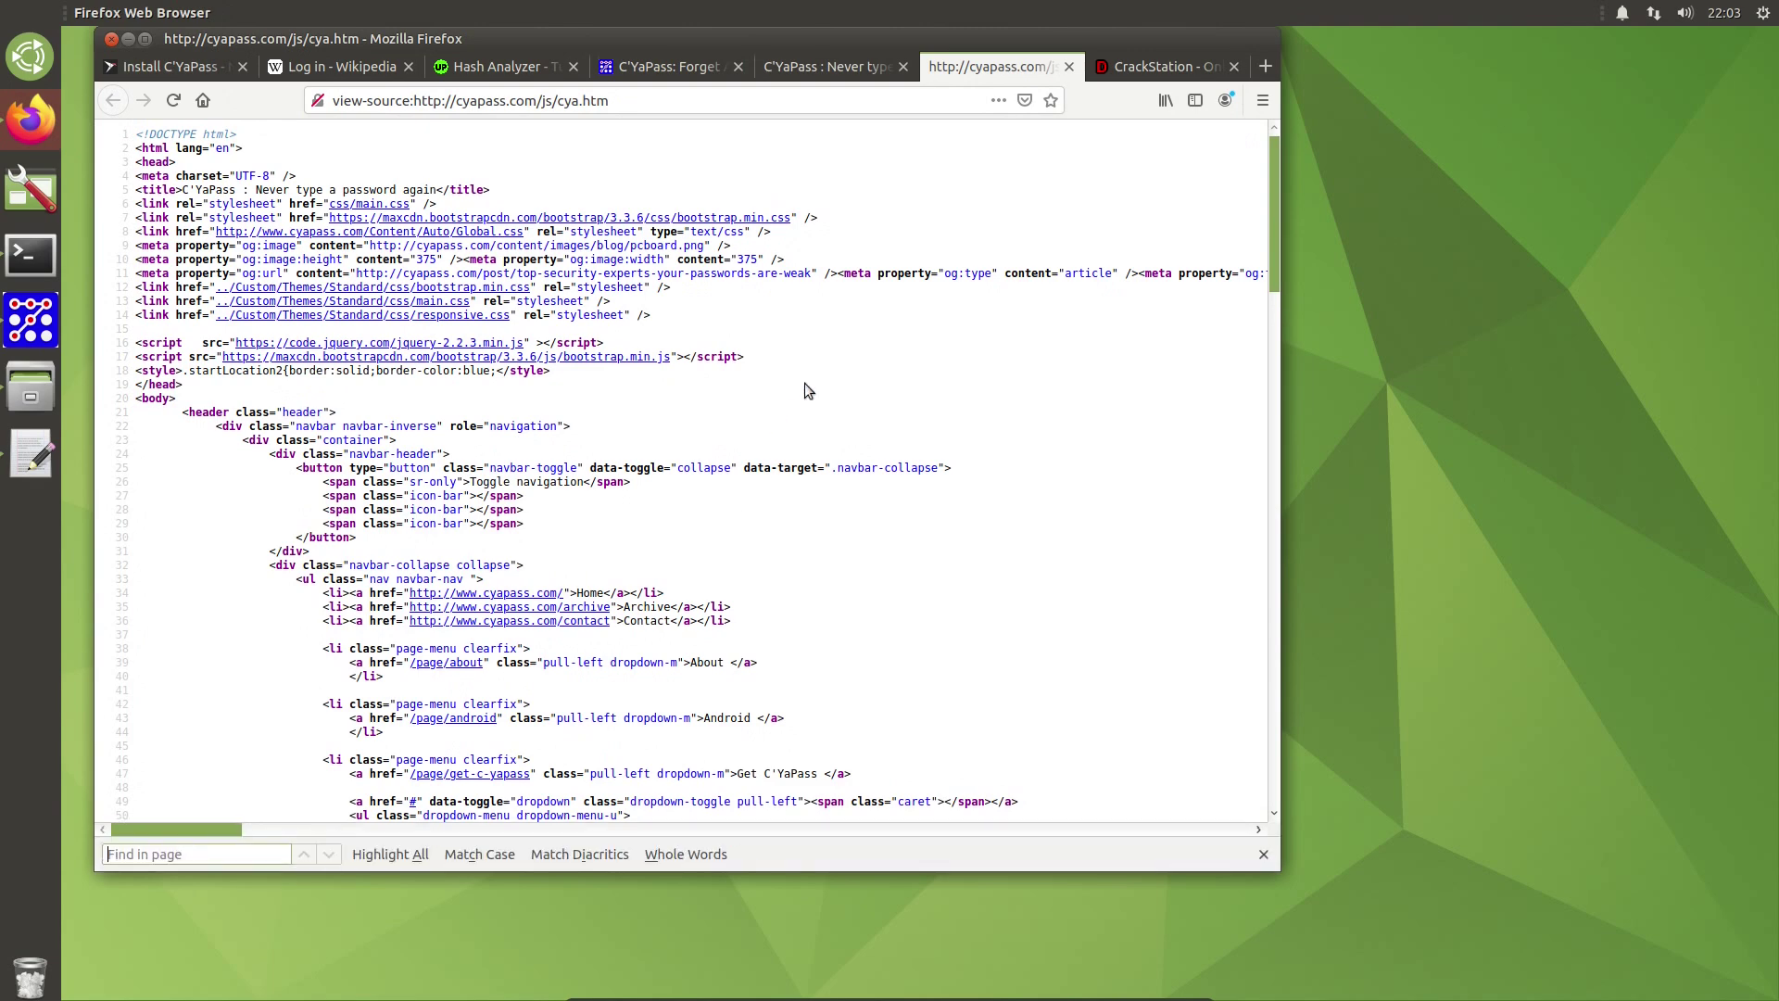
{"action": "type", "text": ".js"}
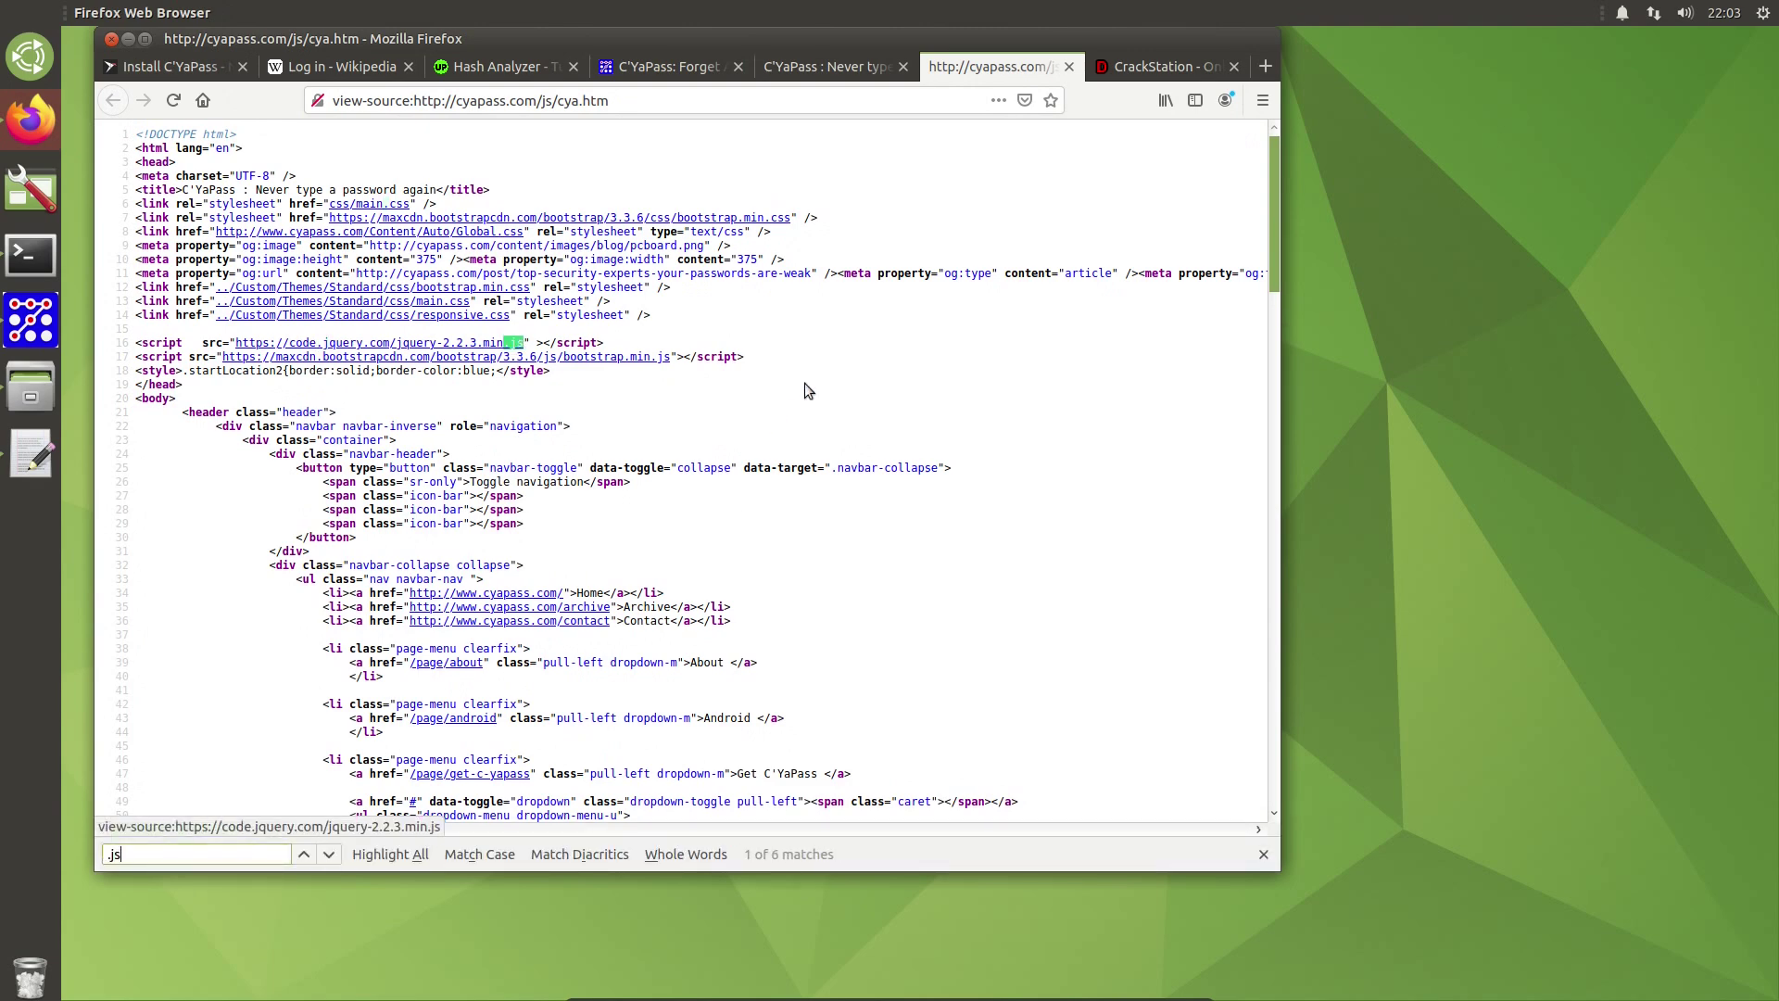
{"action": "key", "text": "Return"}
{"action": "key", "text": "Return"}
{"action": "key", "text": "Return"}
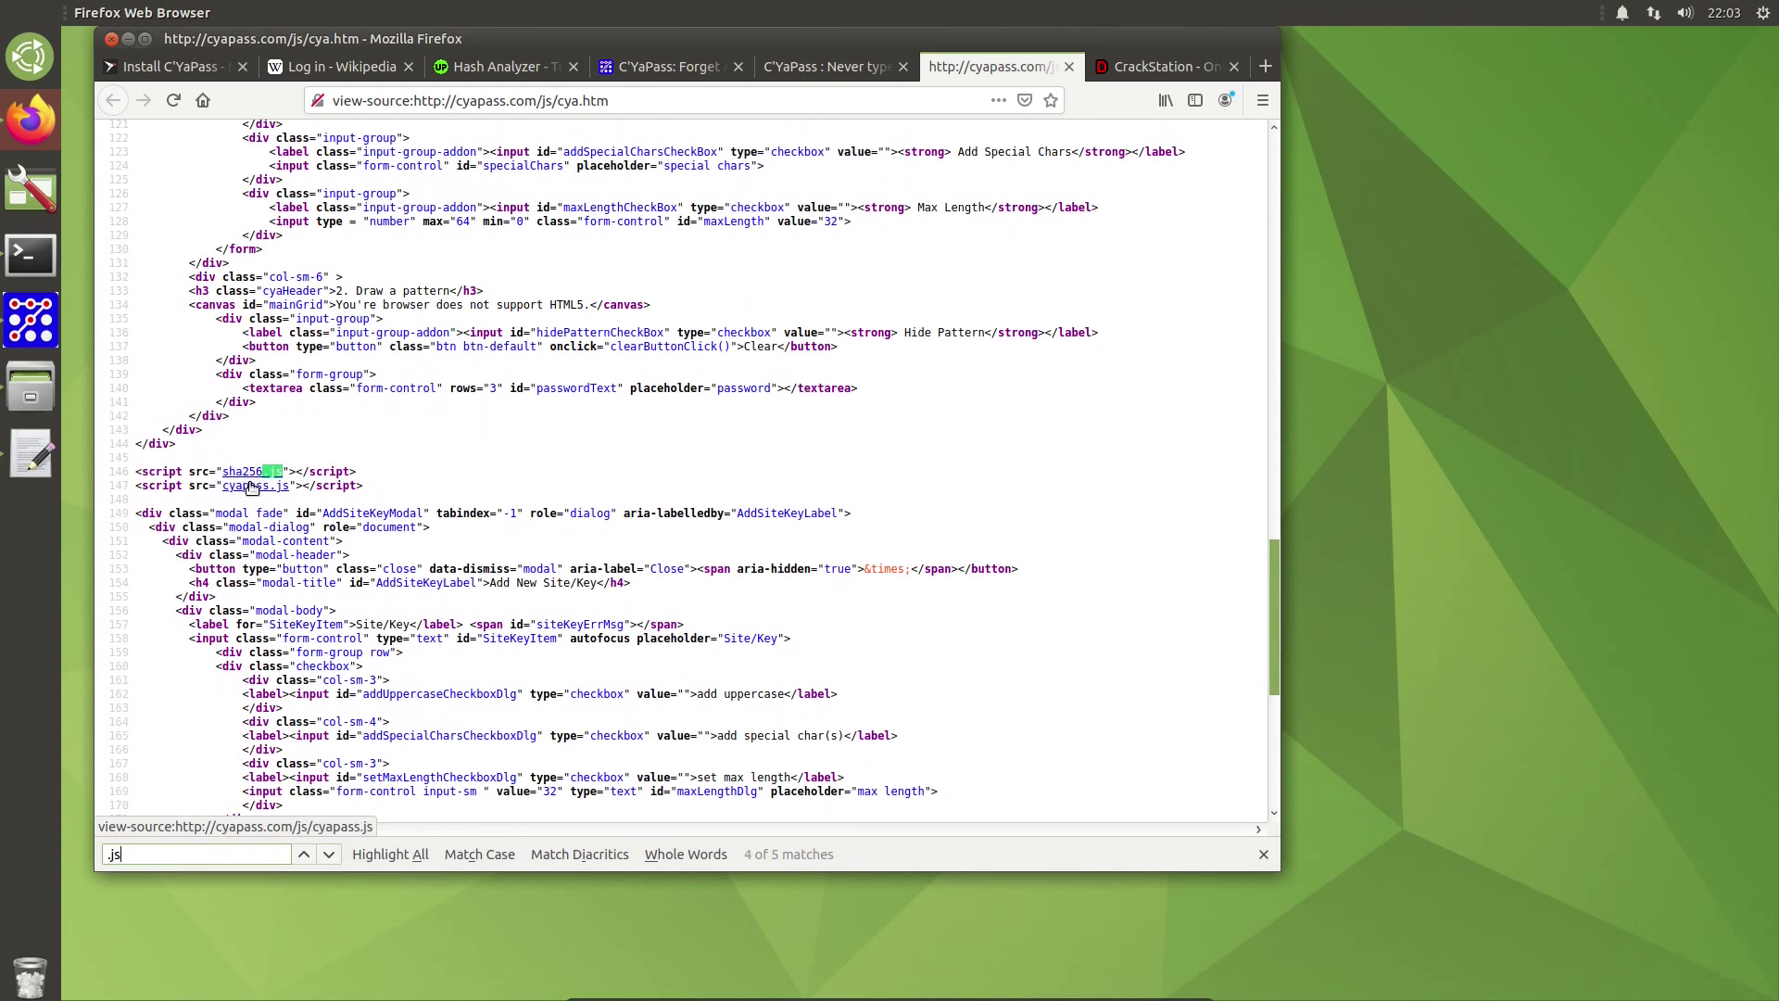
{"action": "left_click", "coordinate": [253, 491]}
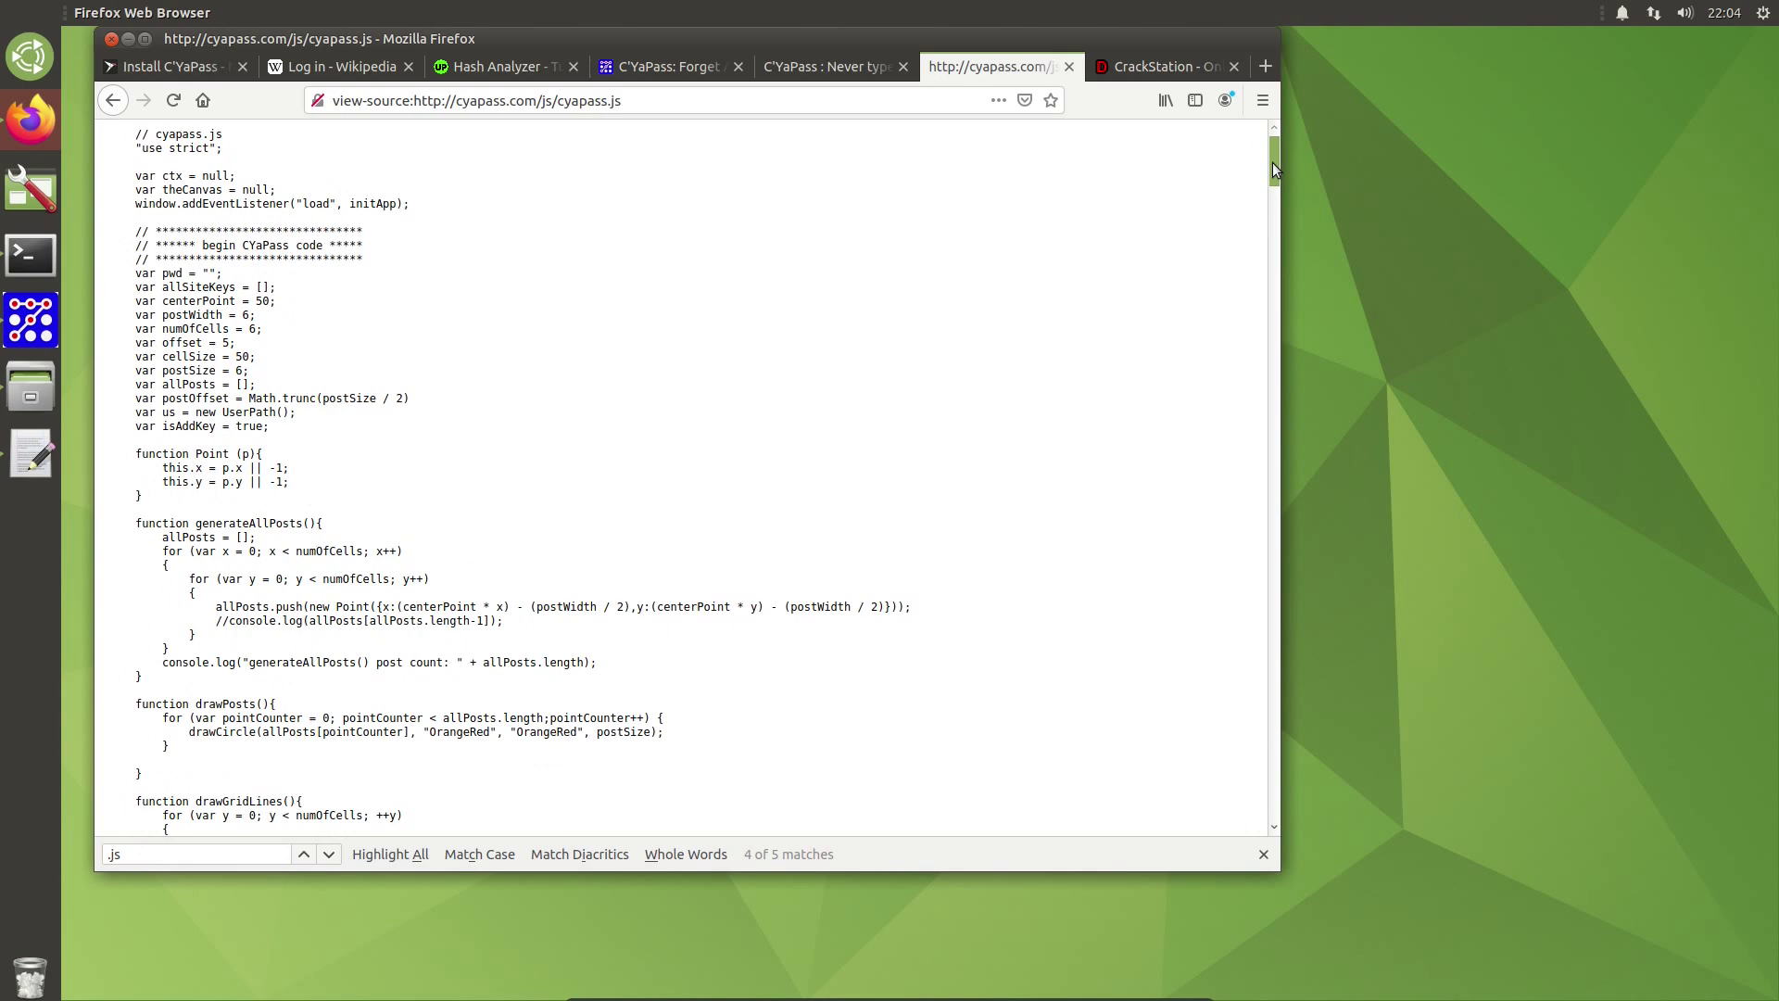
{"action": "scroll", "coordinate": [1274, 167], "scroll_direction": "down", "scroll_amount": 10}
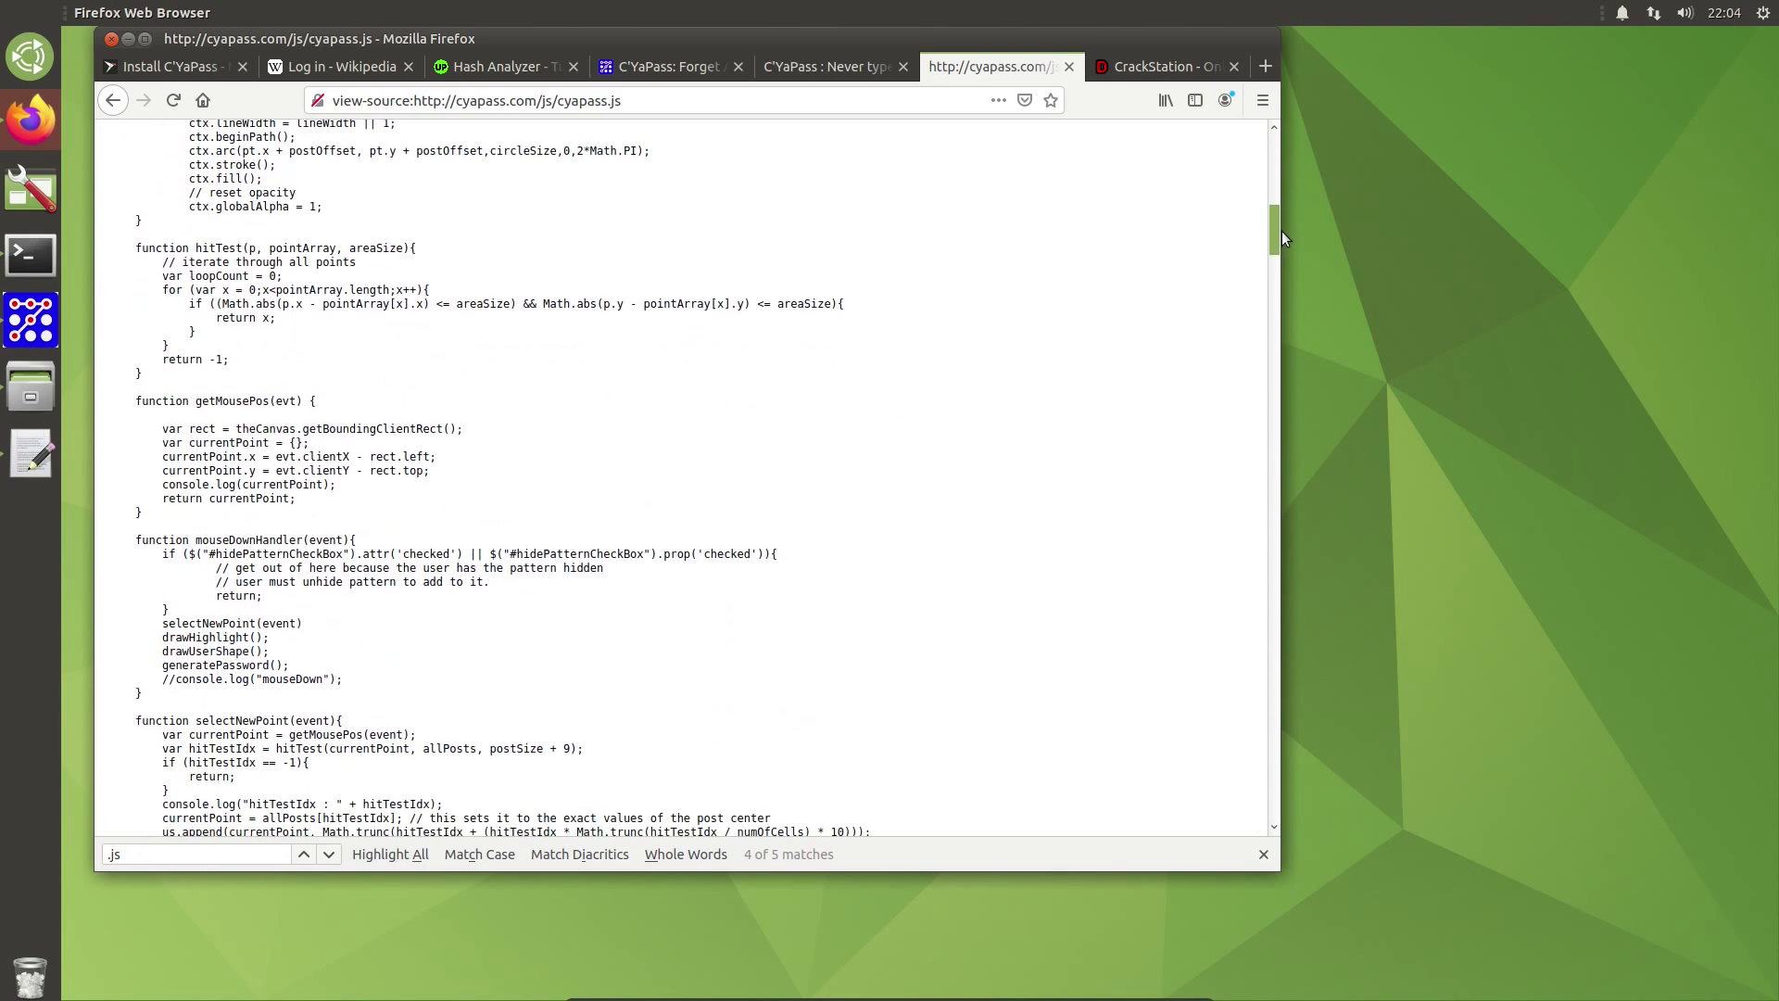
{"action": "left_click_drag", "start_coordinate": [1276, 231], "coordinate": [1282, 293]}
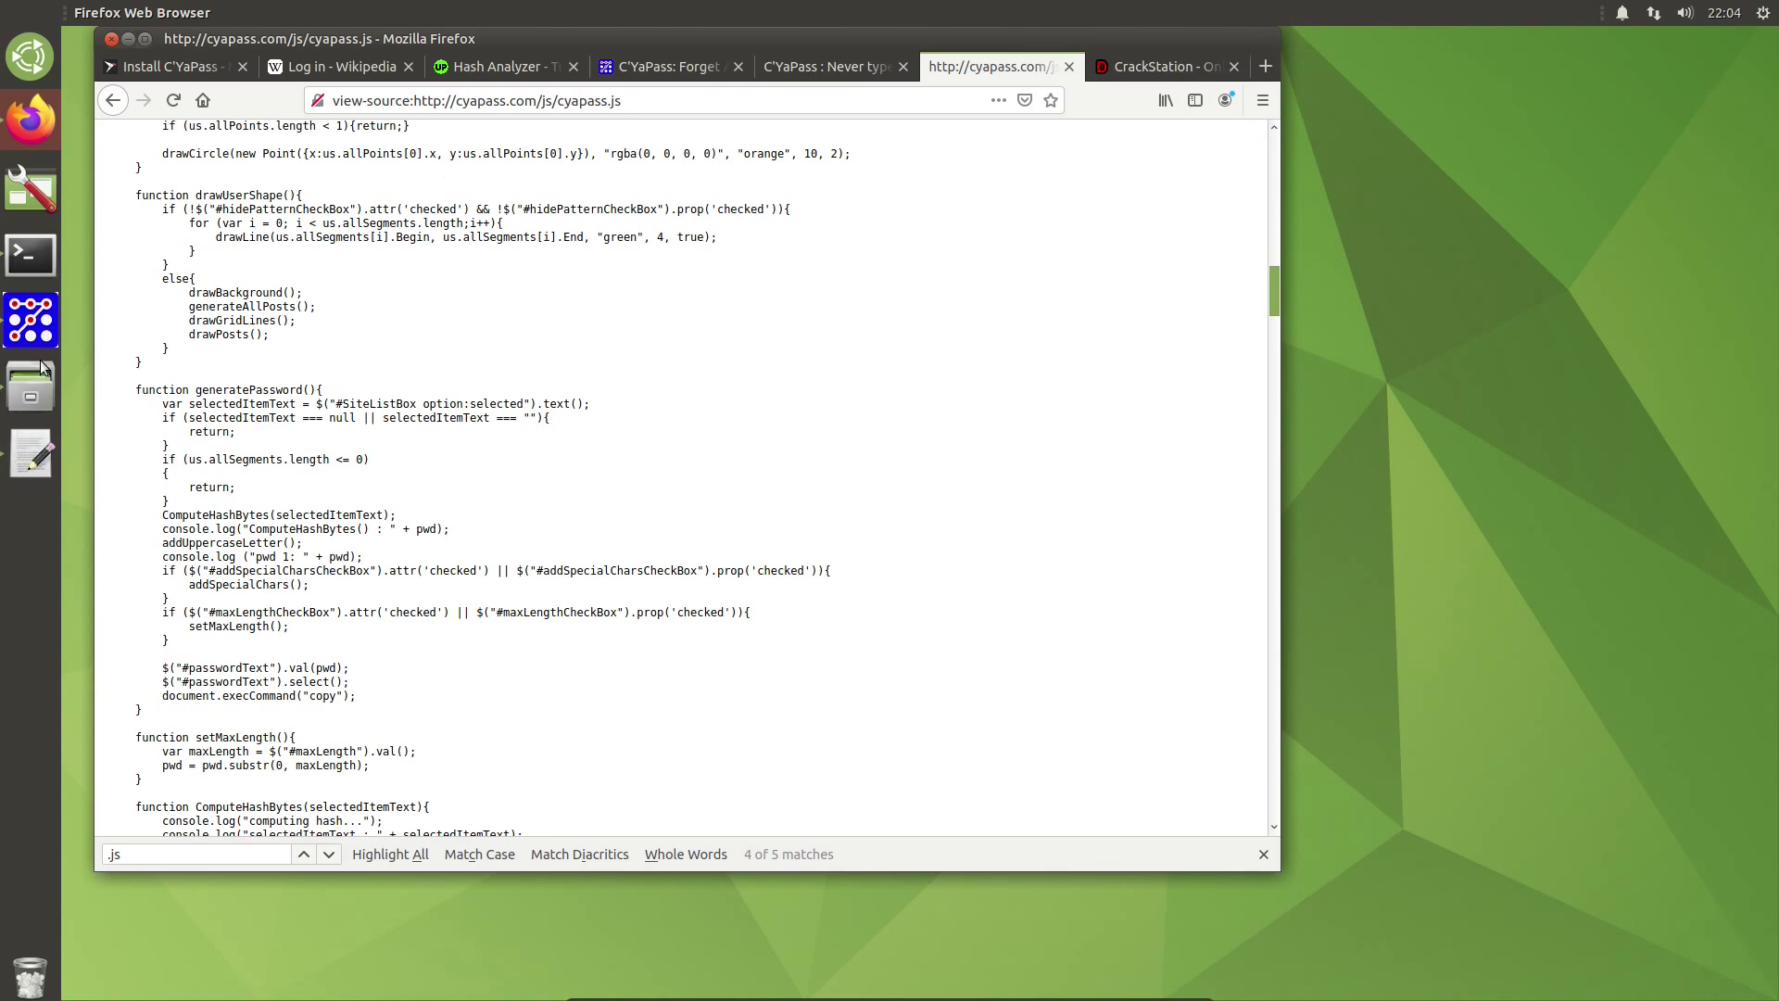
Step: Add a new site key named 'a' in the desktop CYaPass app
{"action": "left_click", "coordinate": [128, 39]}
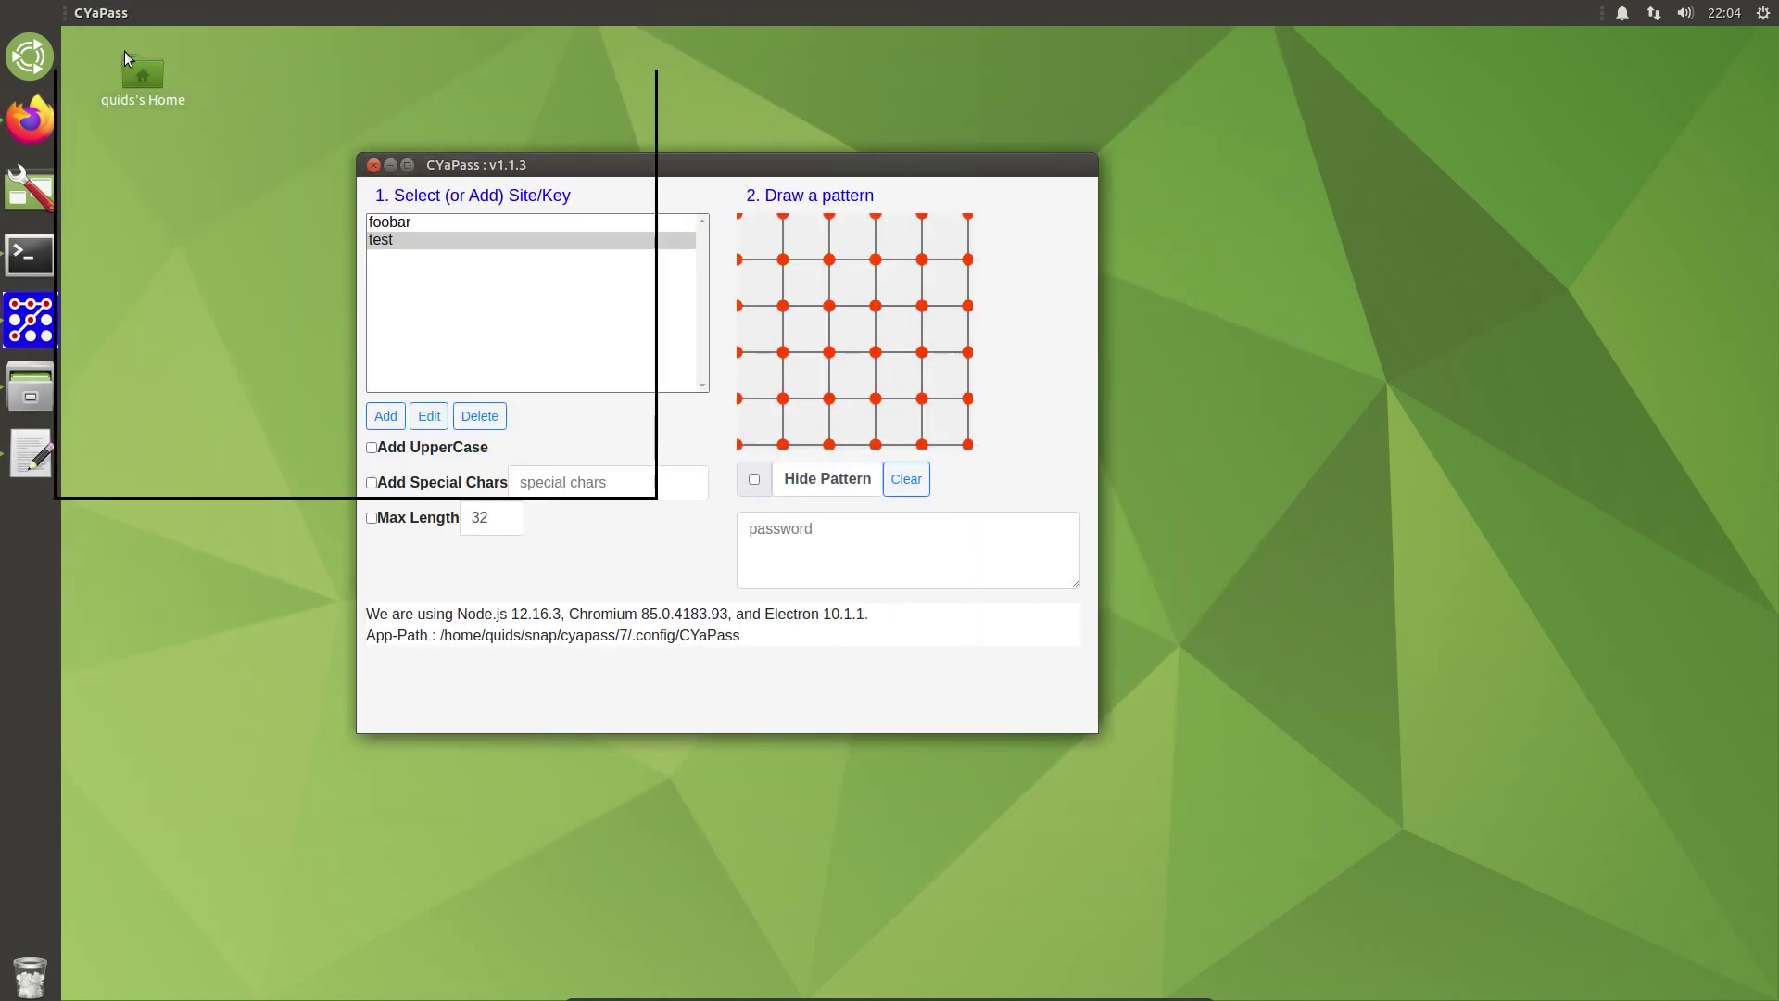
{"action": "left_click", "coordinate": [385, 416]}
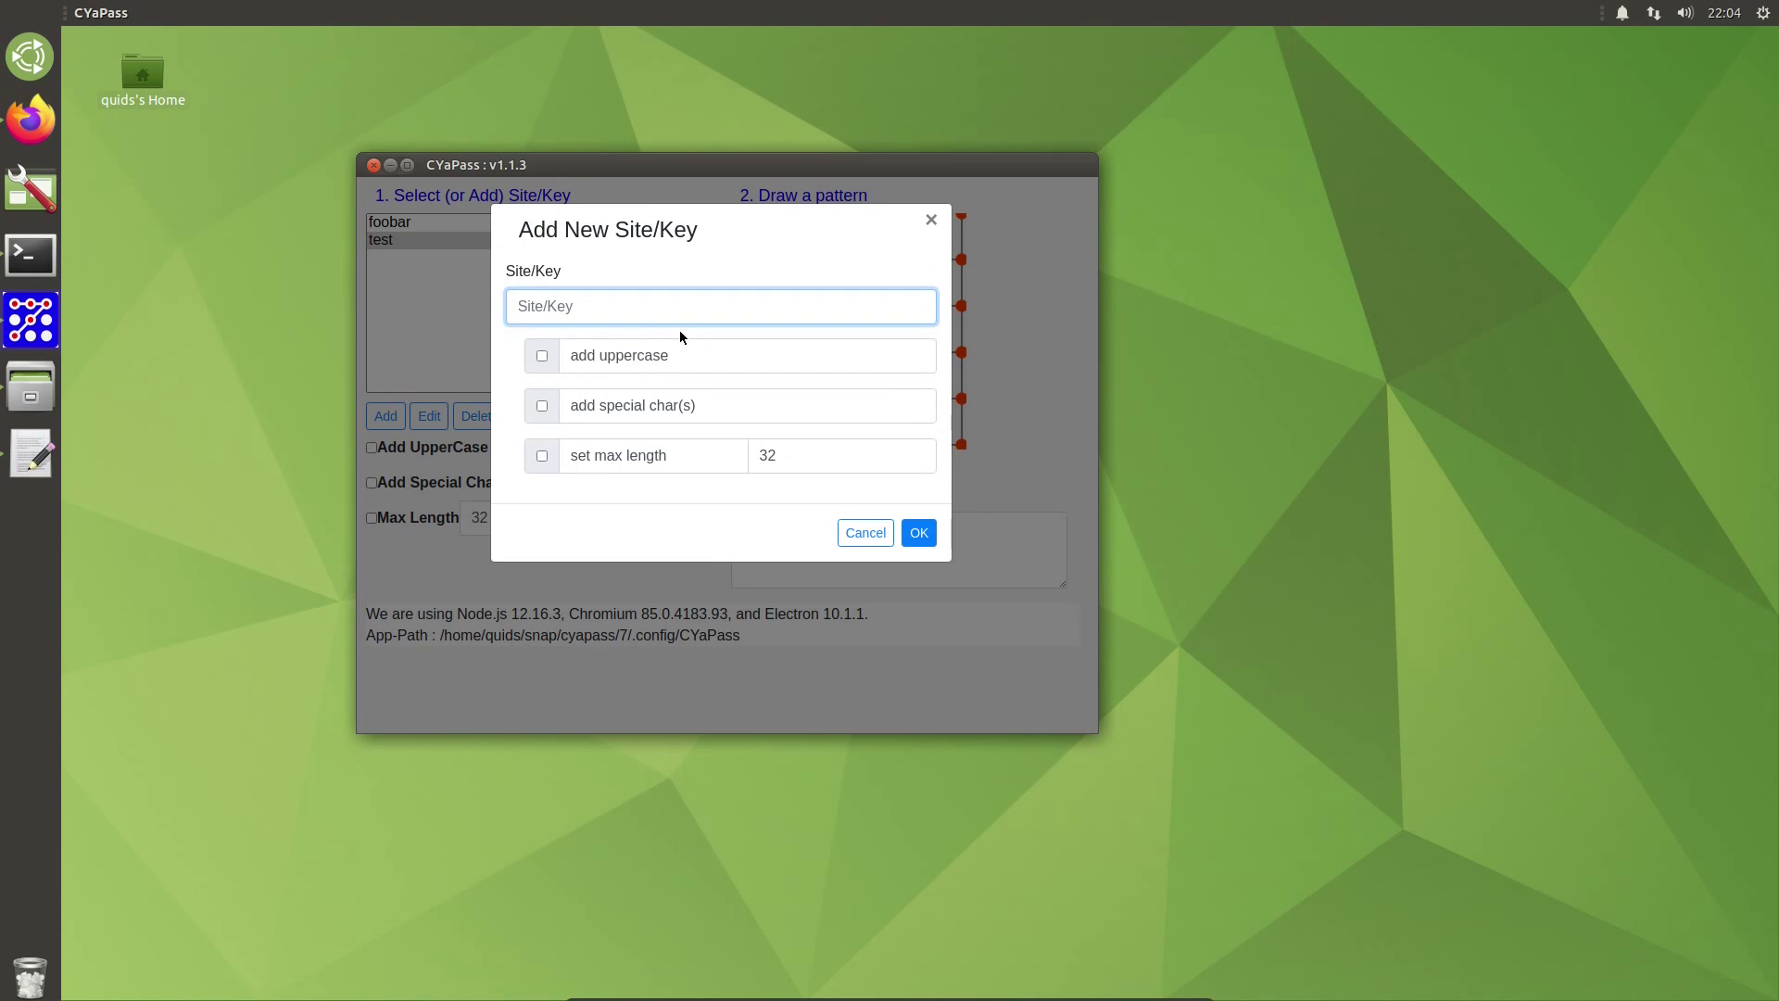
{"action": "type", "text": "a"}
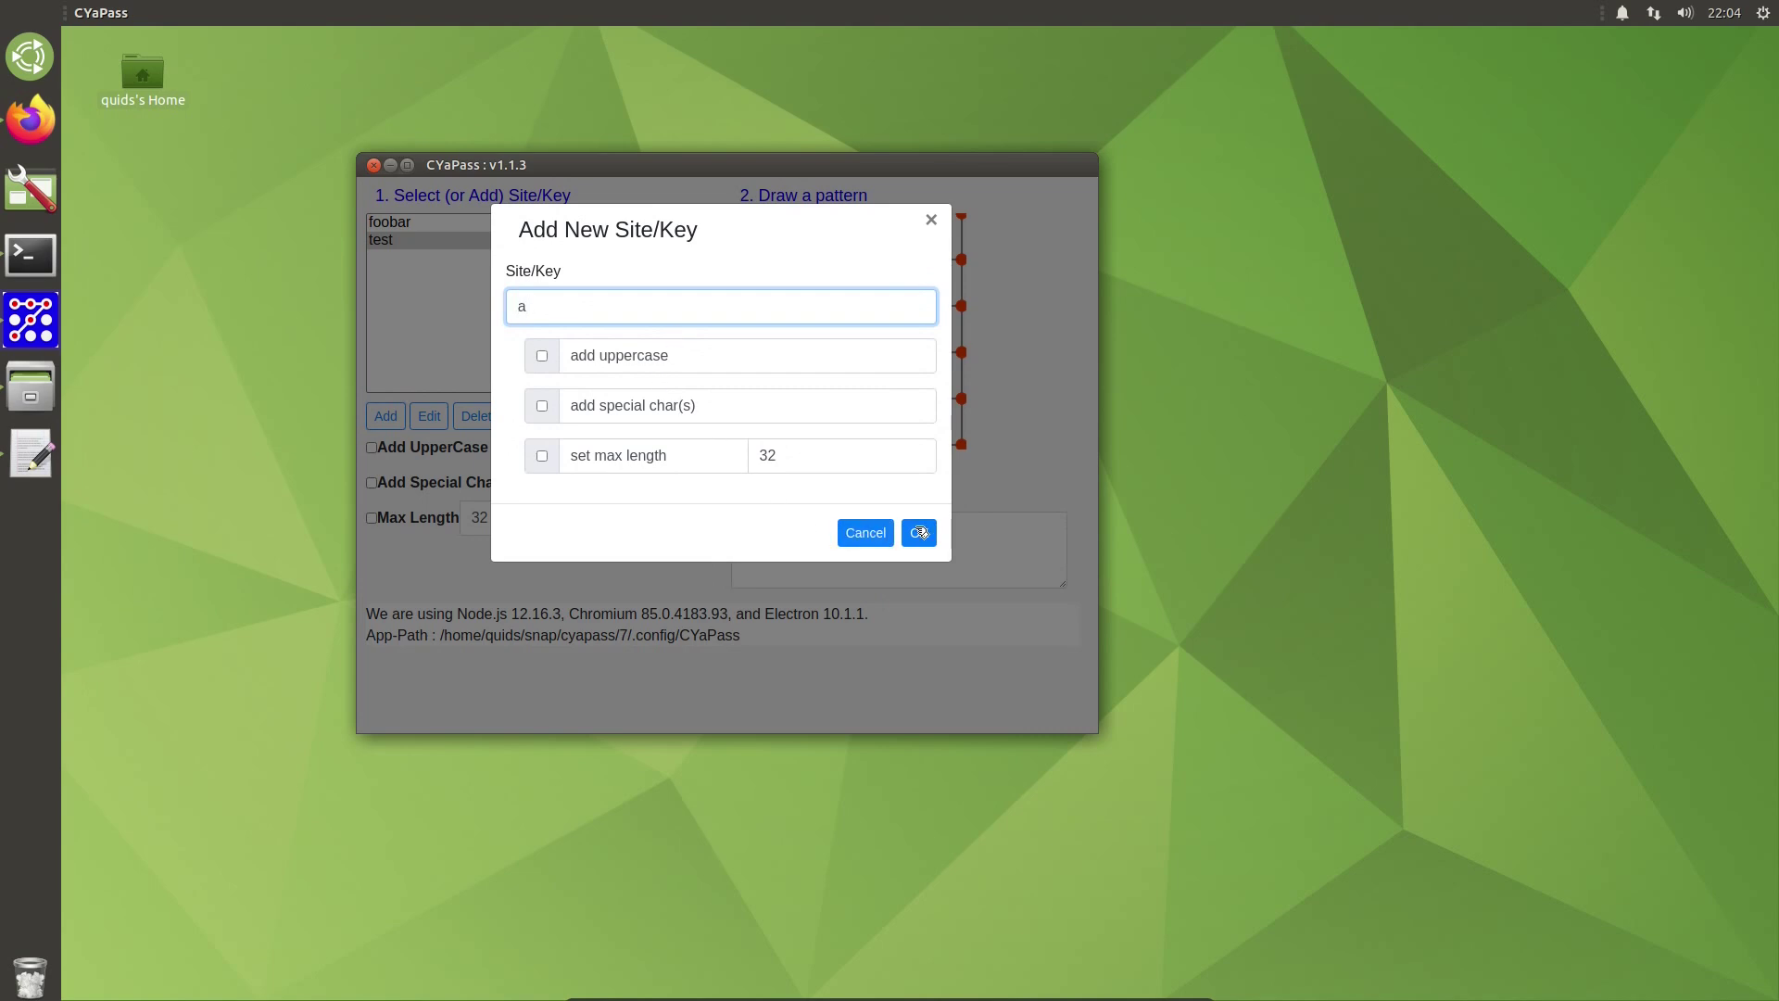
{"action": "left_click", "coordinate": [918, 533]}
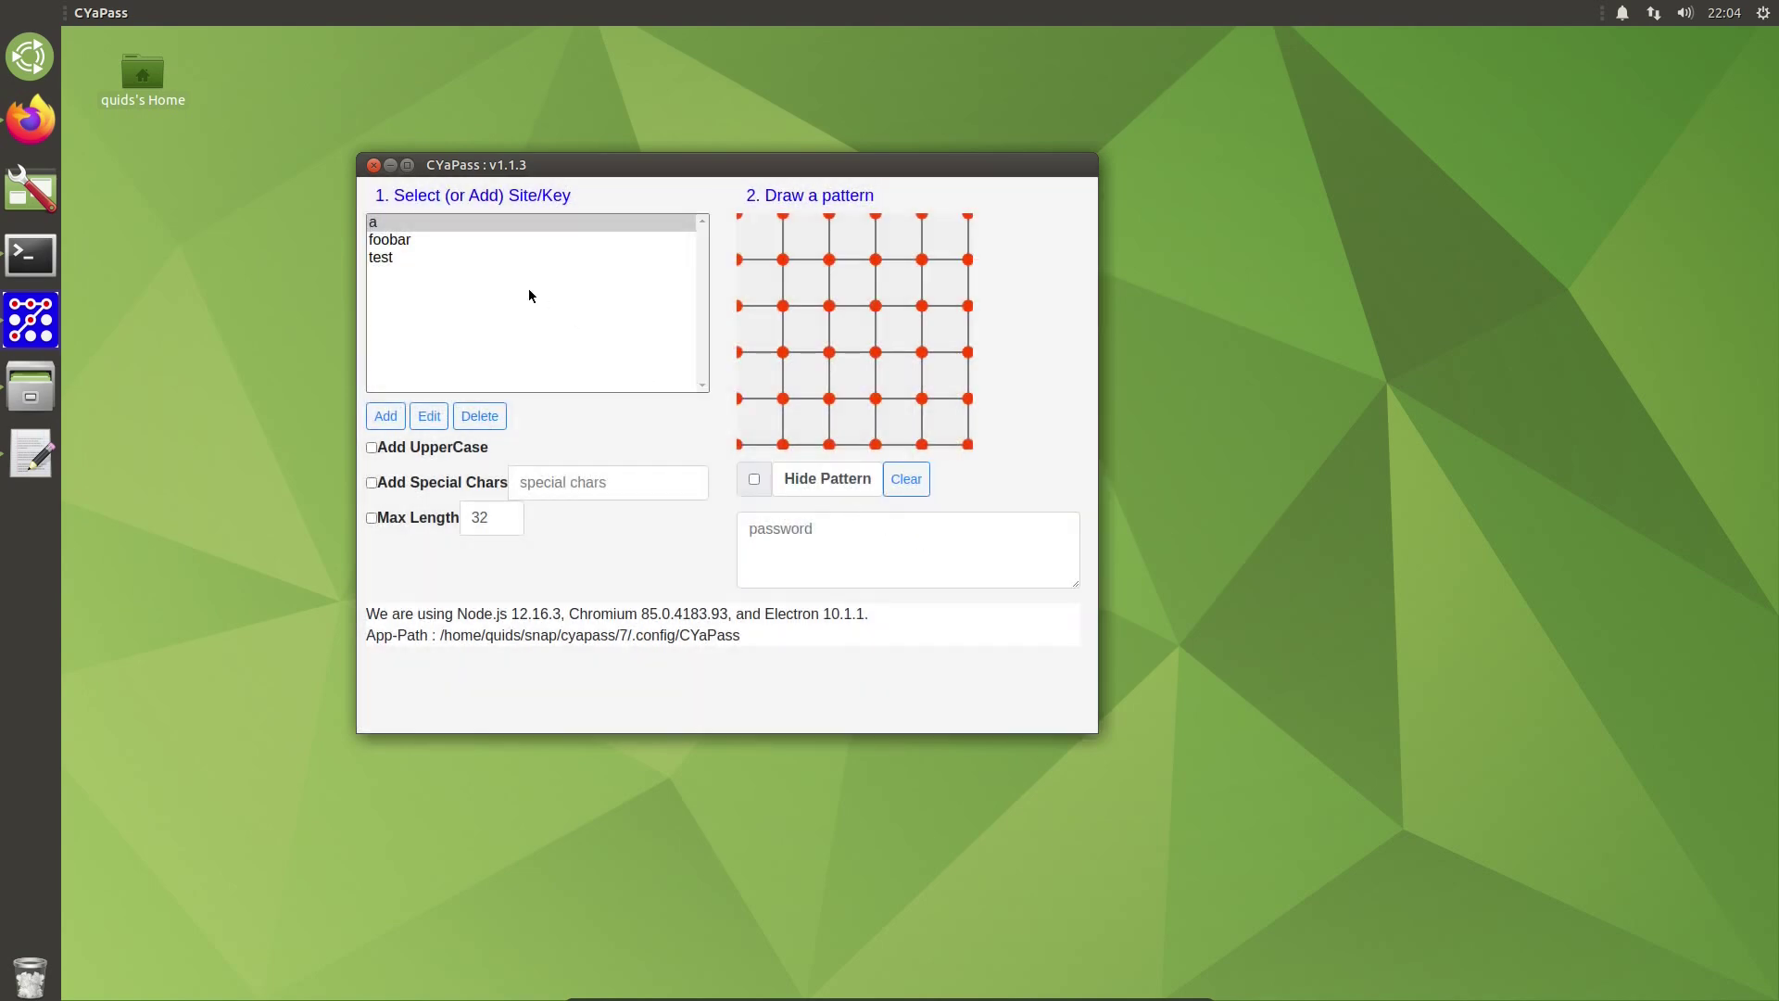
Step: Close CYaPass and relaunch it from the applications menu by searching 'cya'
{"action": "left_click", "coordinate": [374, 165]}
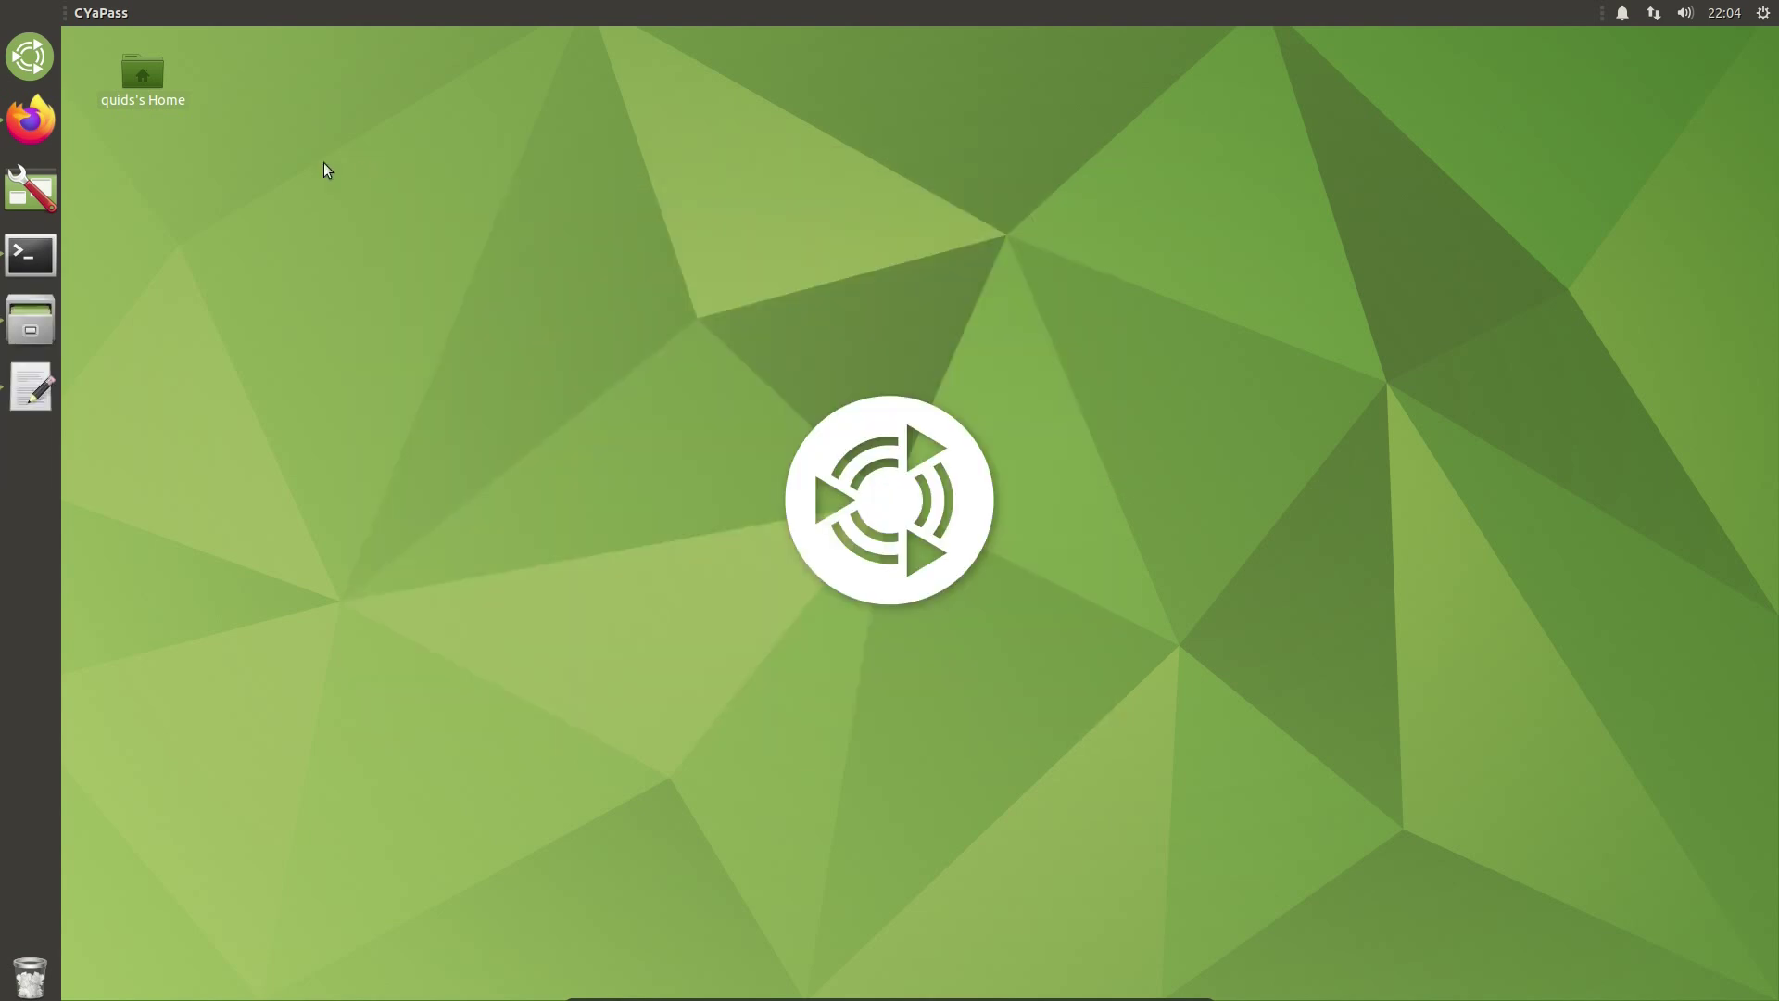
{"action": "left_click", "coordinate": [54, 65]}
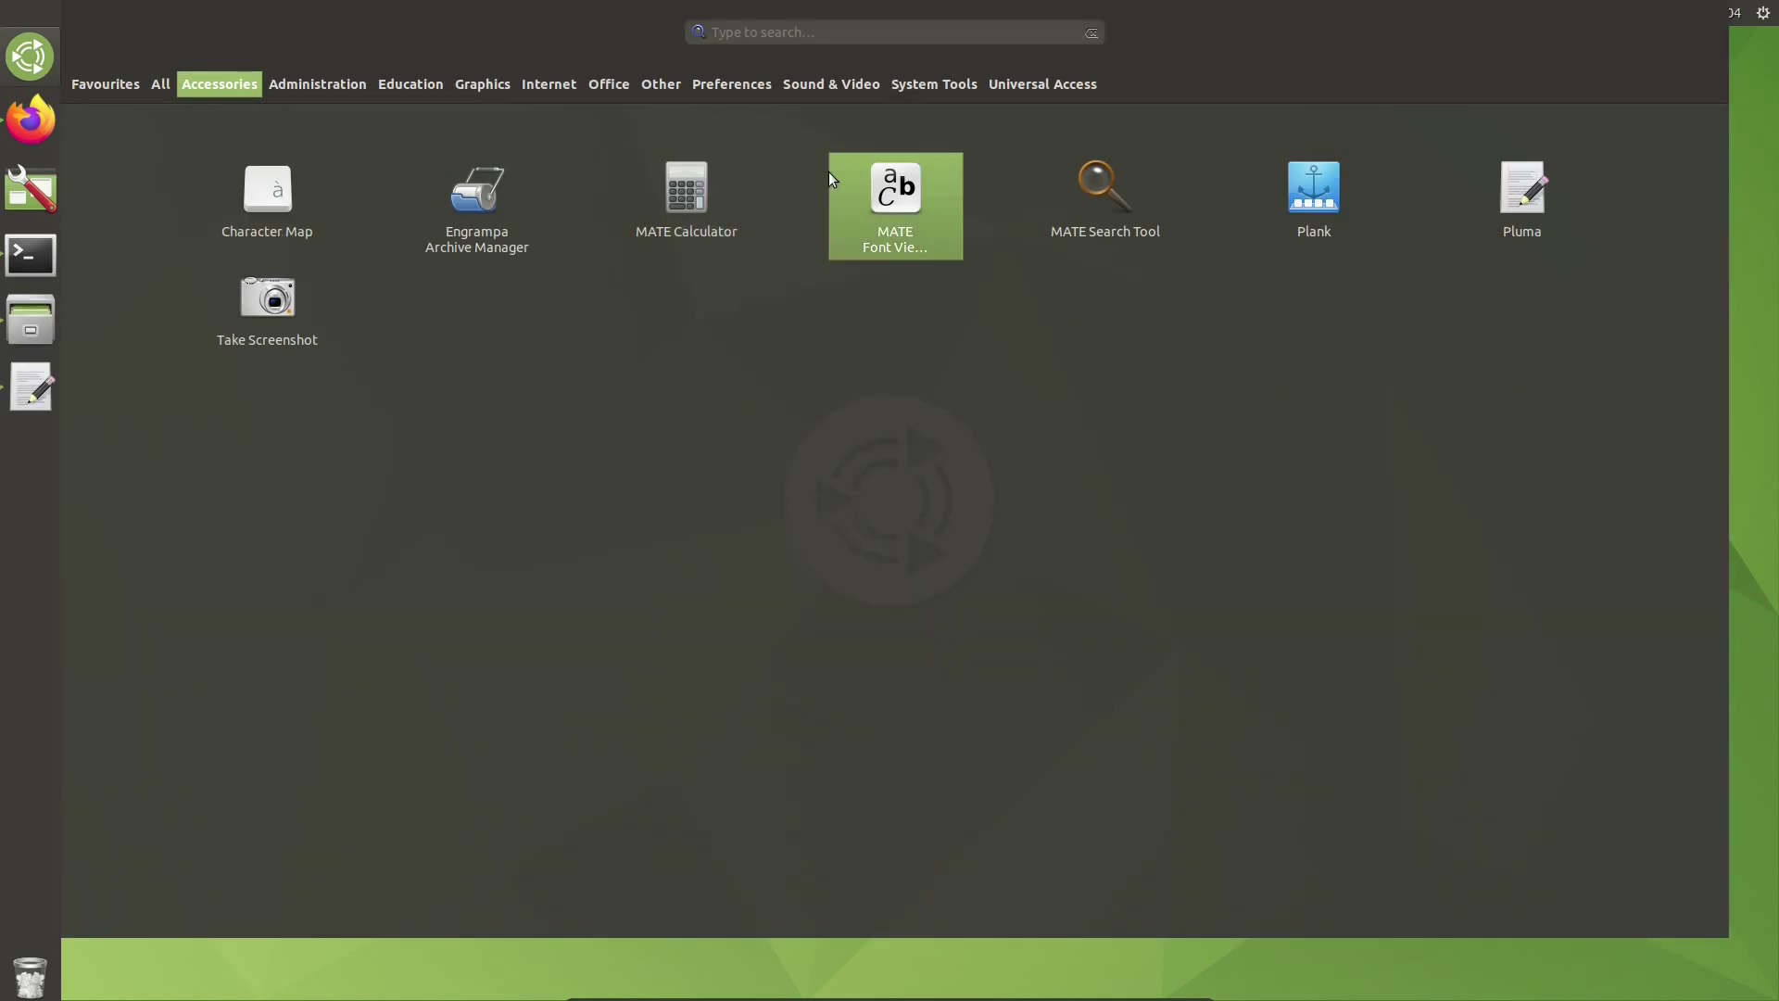
{"action": "type", "text": "cya"}
{"action": "left_click", "coordinate": [231, 211]}
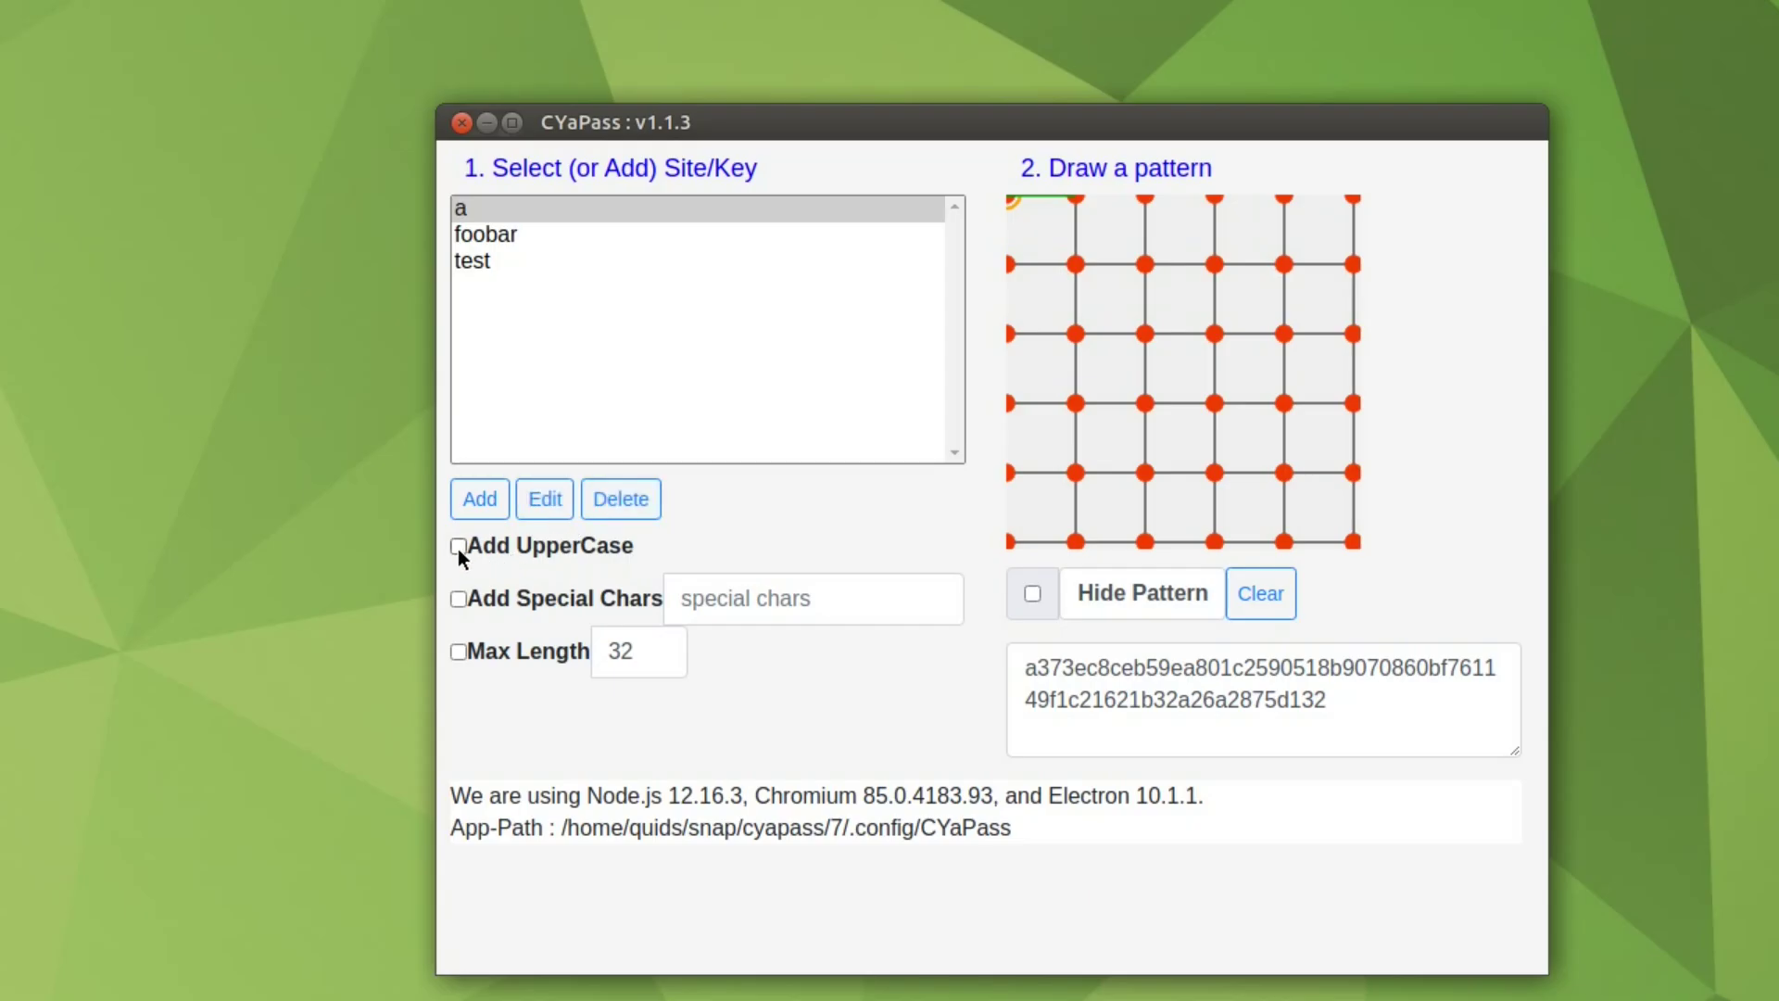
{"action": "left_click", "coordinate": [458, 546]}
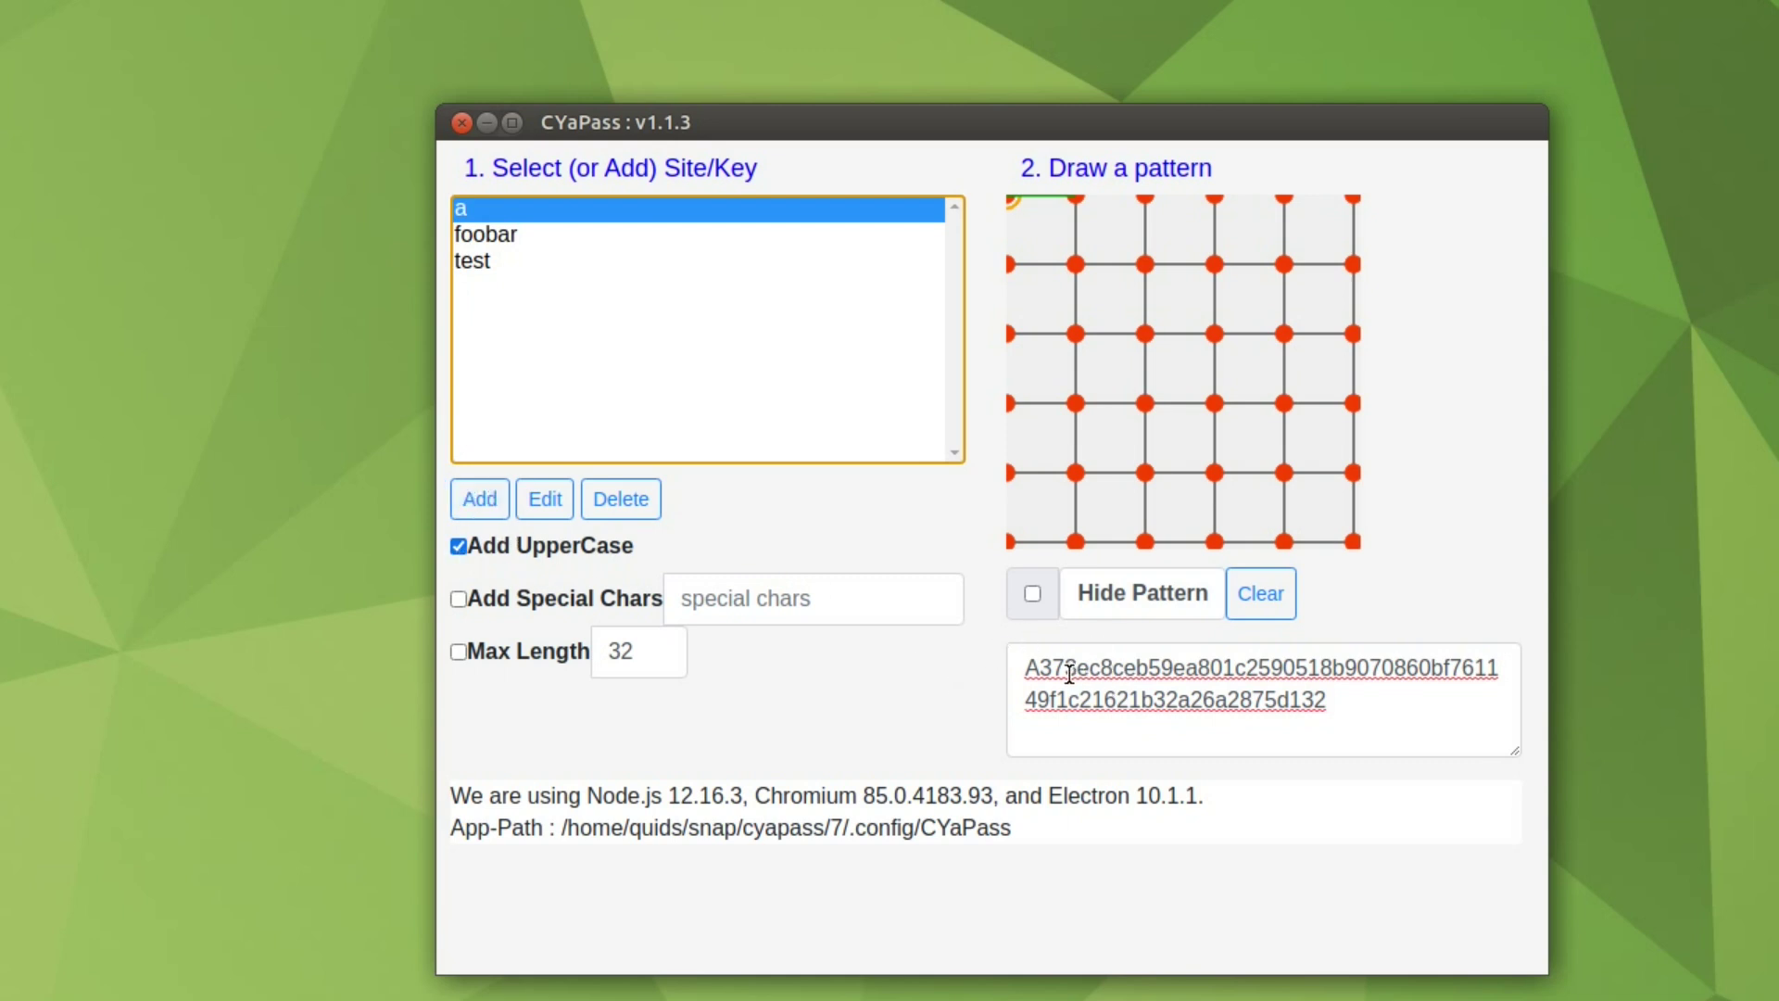
{"action": "double_click", "coordinate": [1030, 668]}
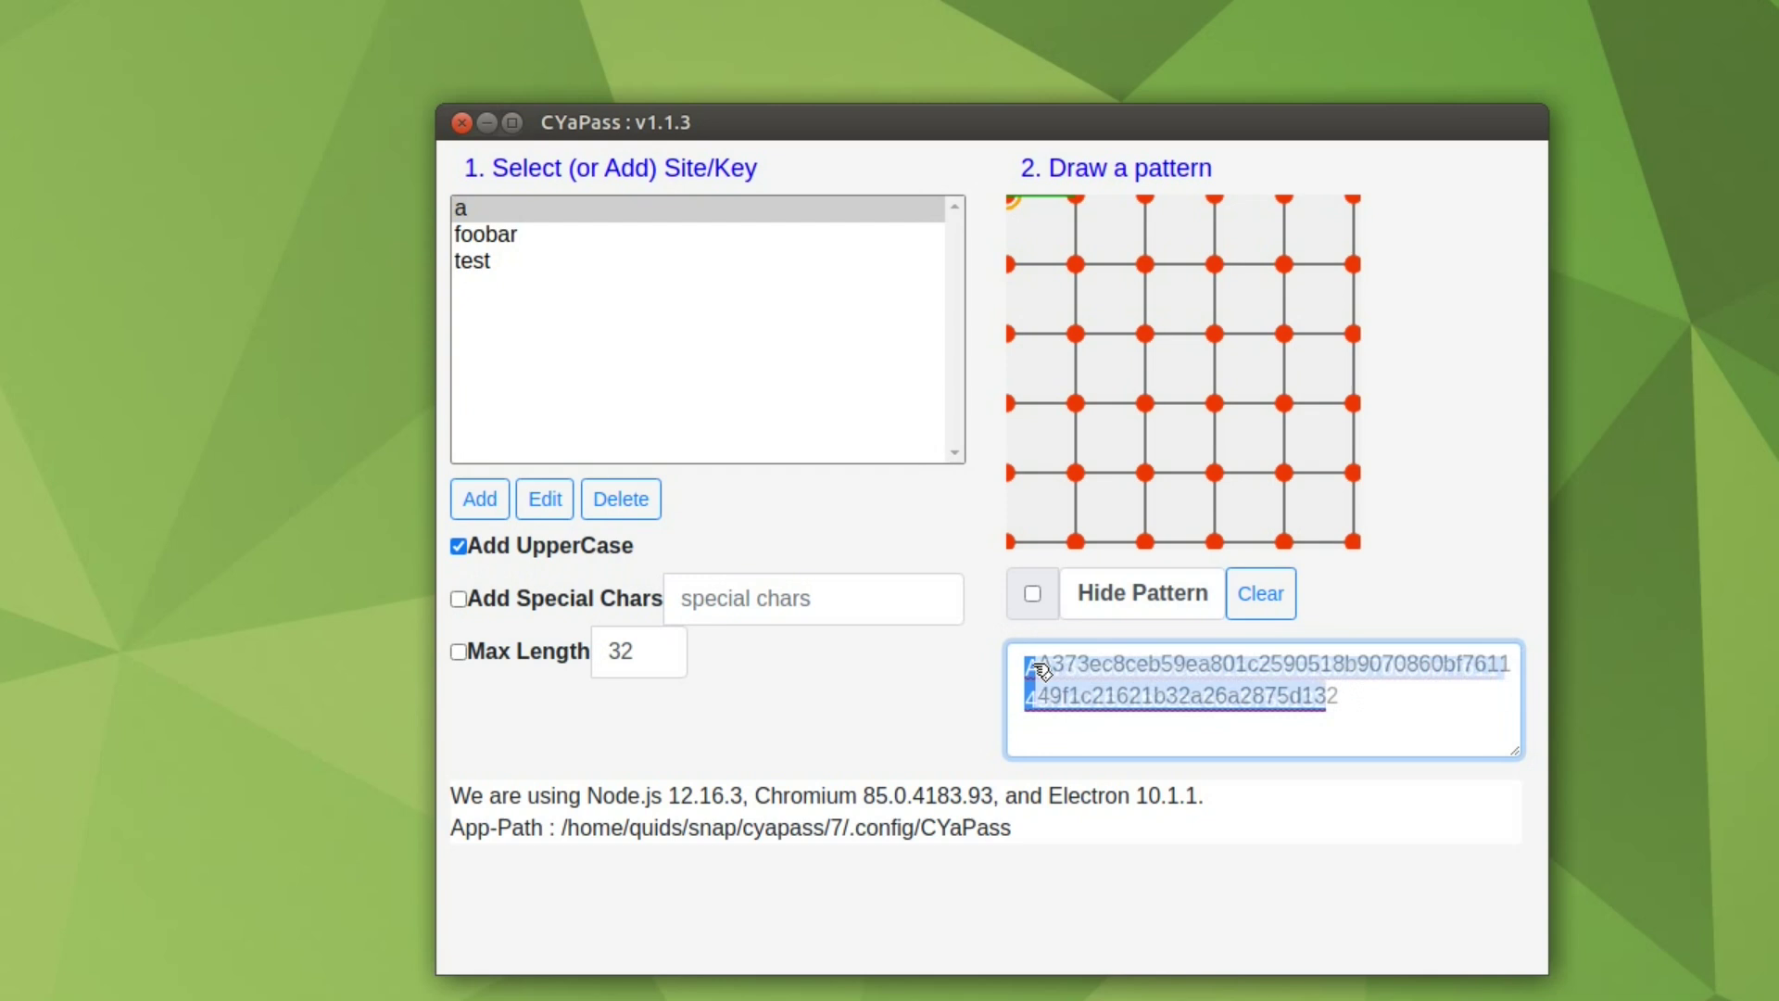
{"action": "left_click", "coordinate": [1042, 668]}
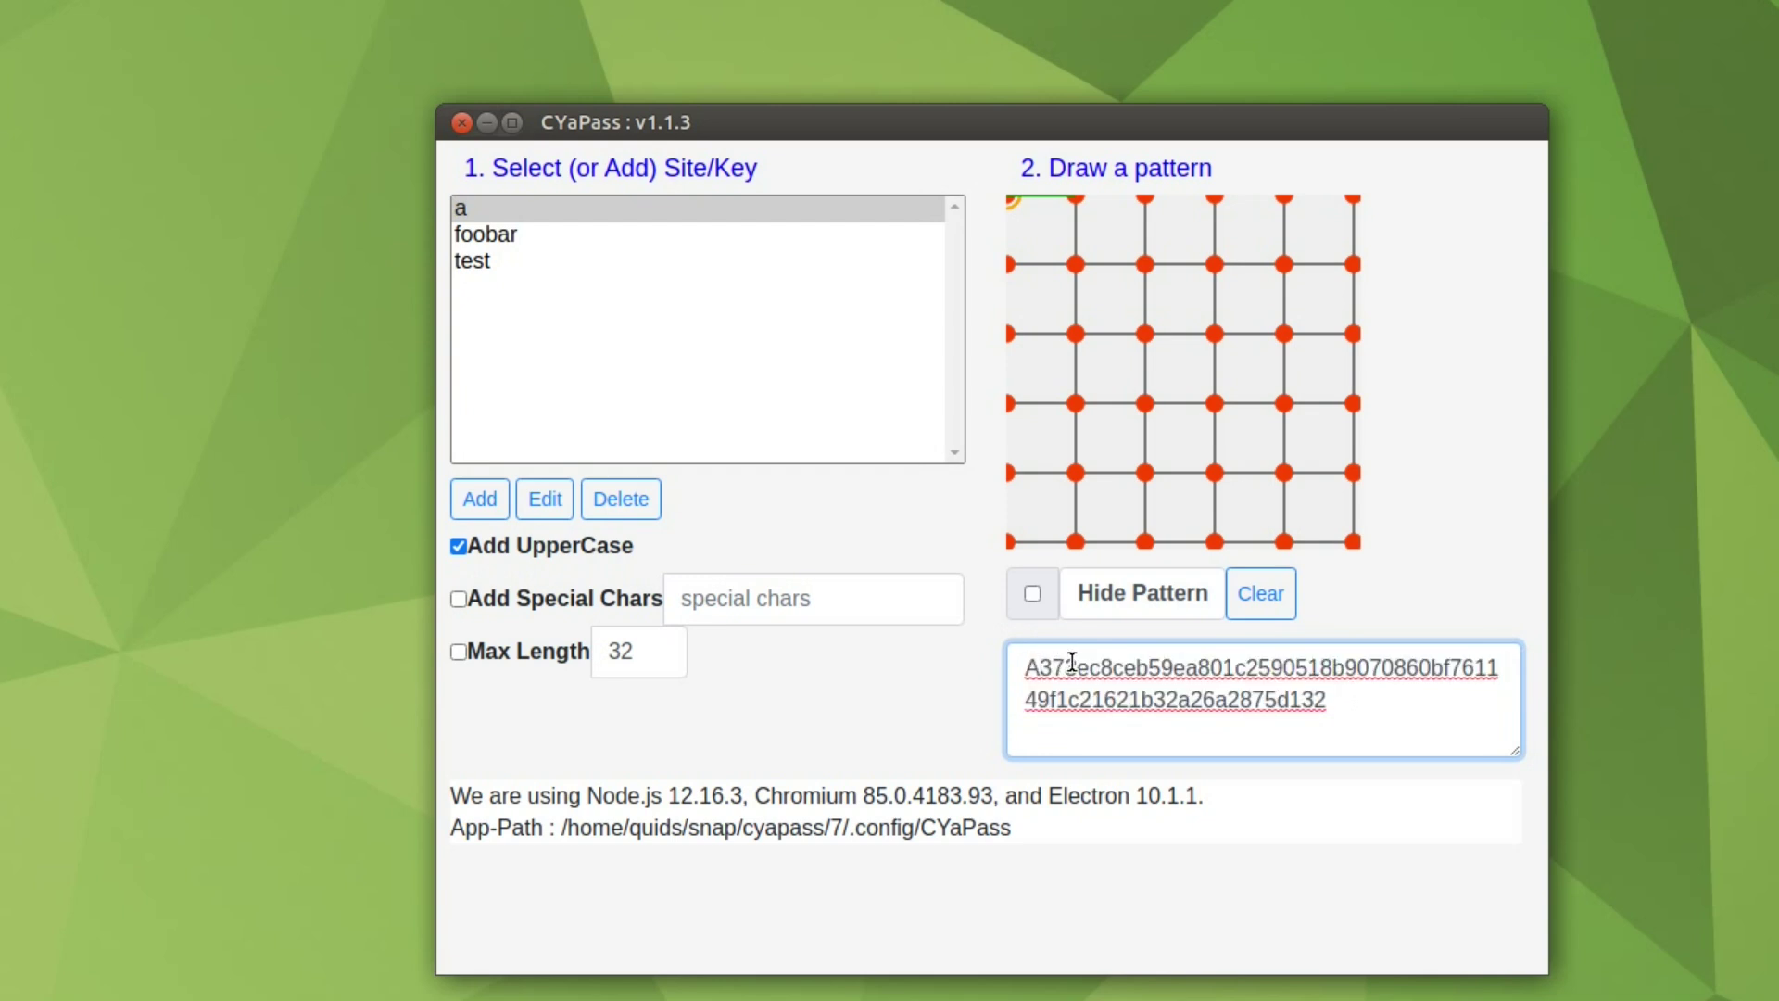
{"action": "left_click", "coordinate": [458, 546]}
{"action": "left_click", "coordinate": [459, 599]}
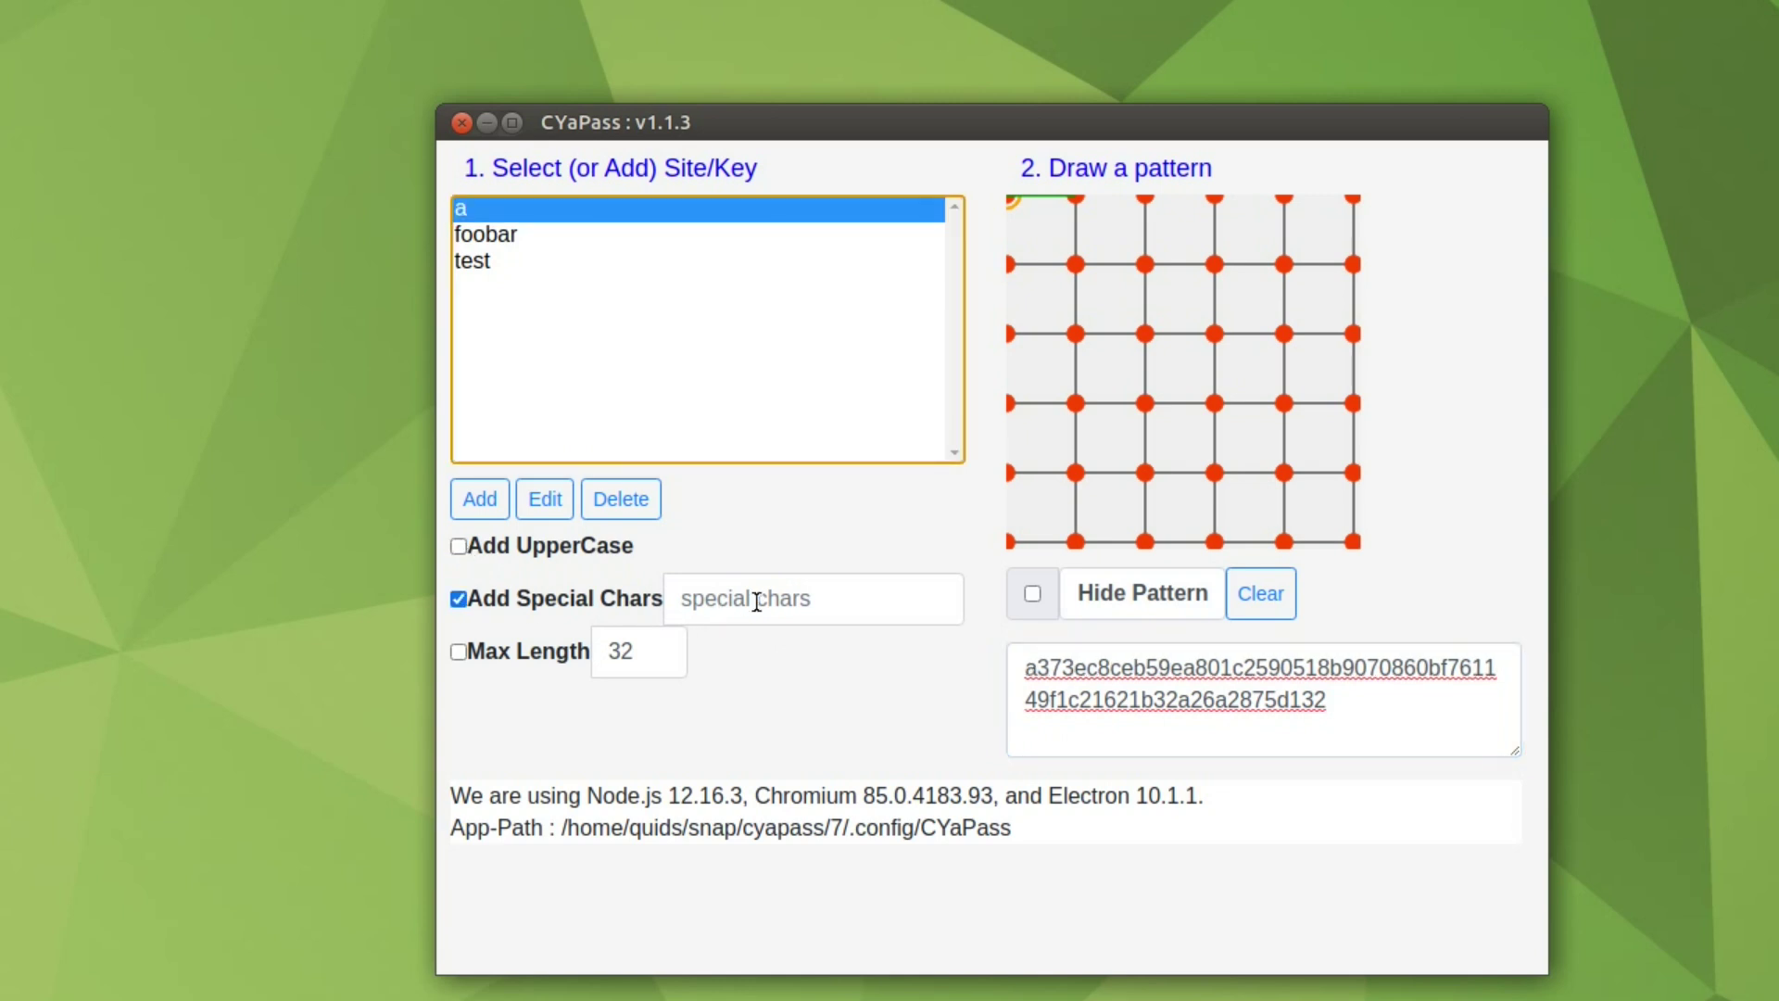
{"action": "left_click", "coordinate": [789, 594]}
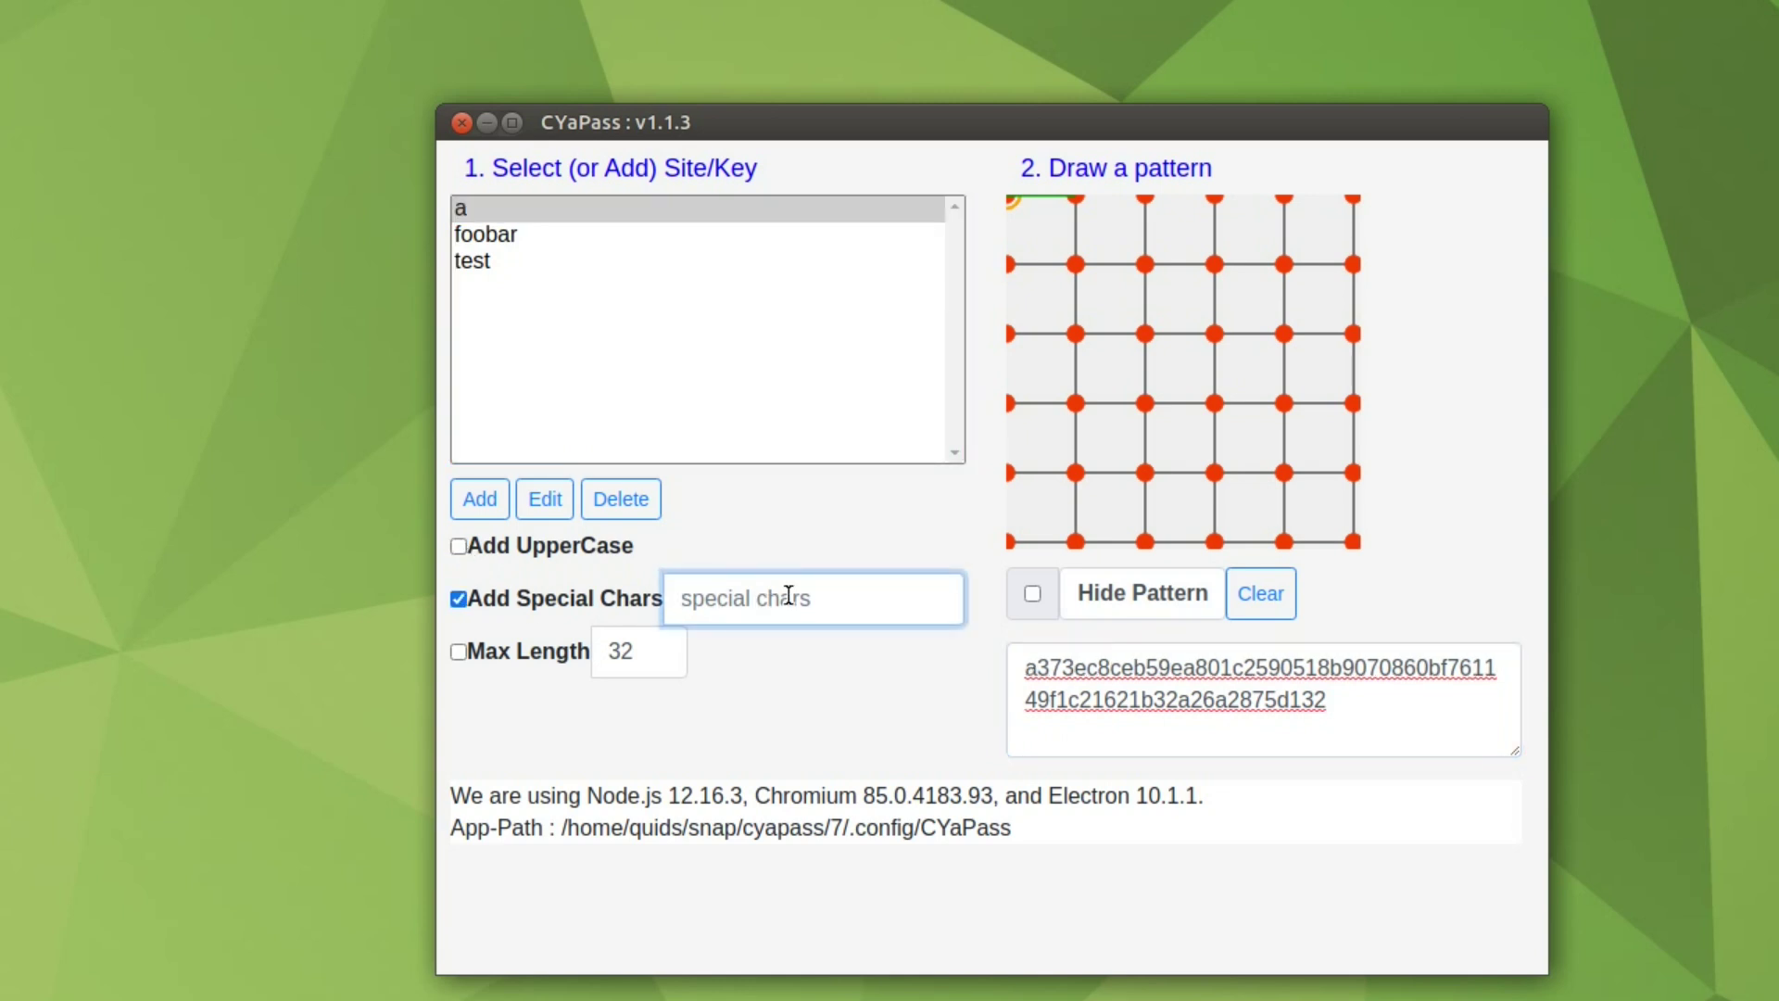
{"action": "type", "text": "@"}
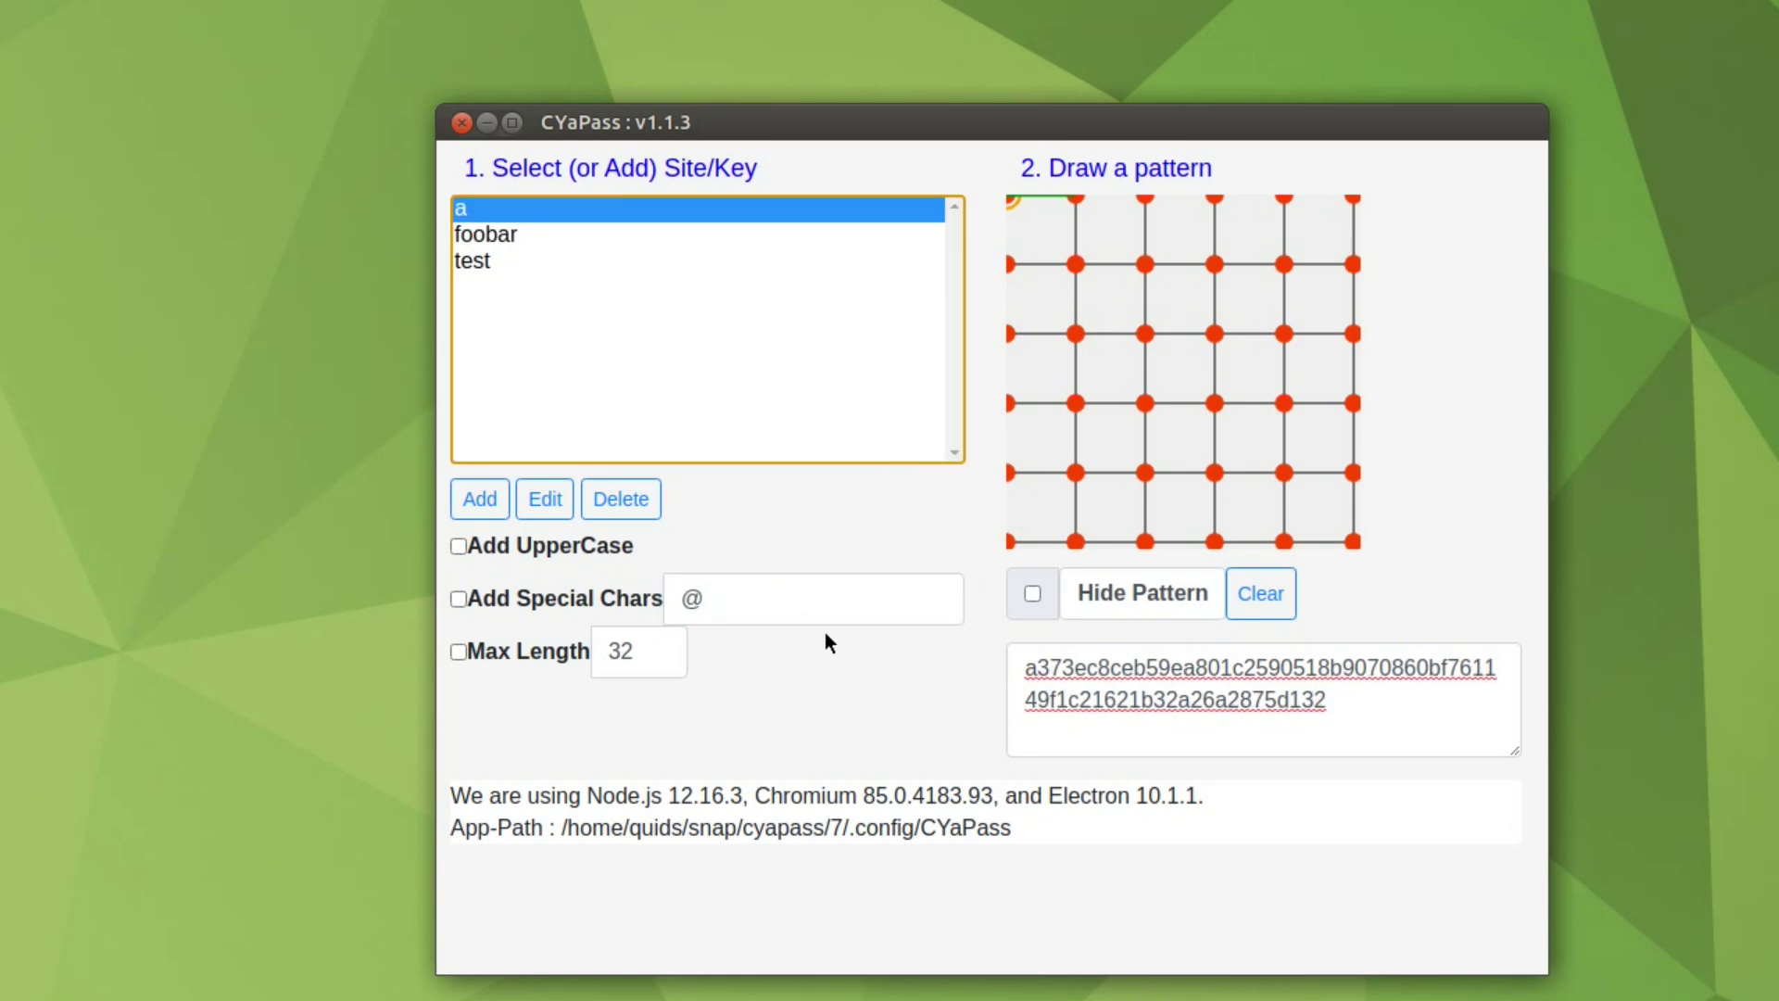
{"action": "left_click", "coordinate": [789, 606]}
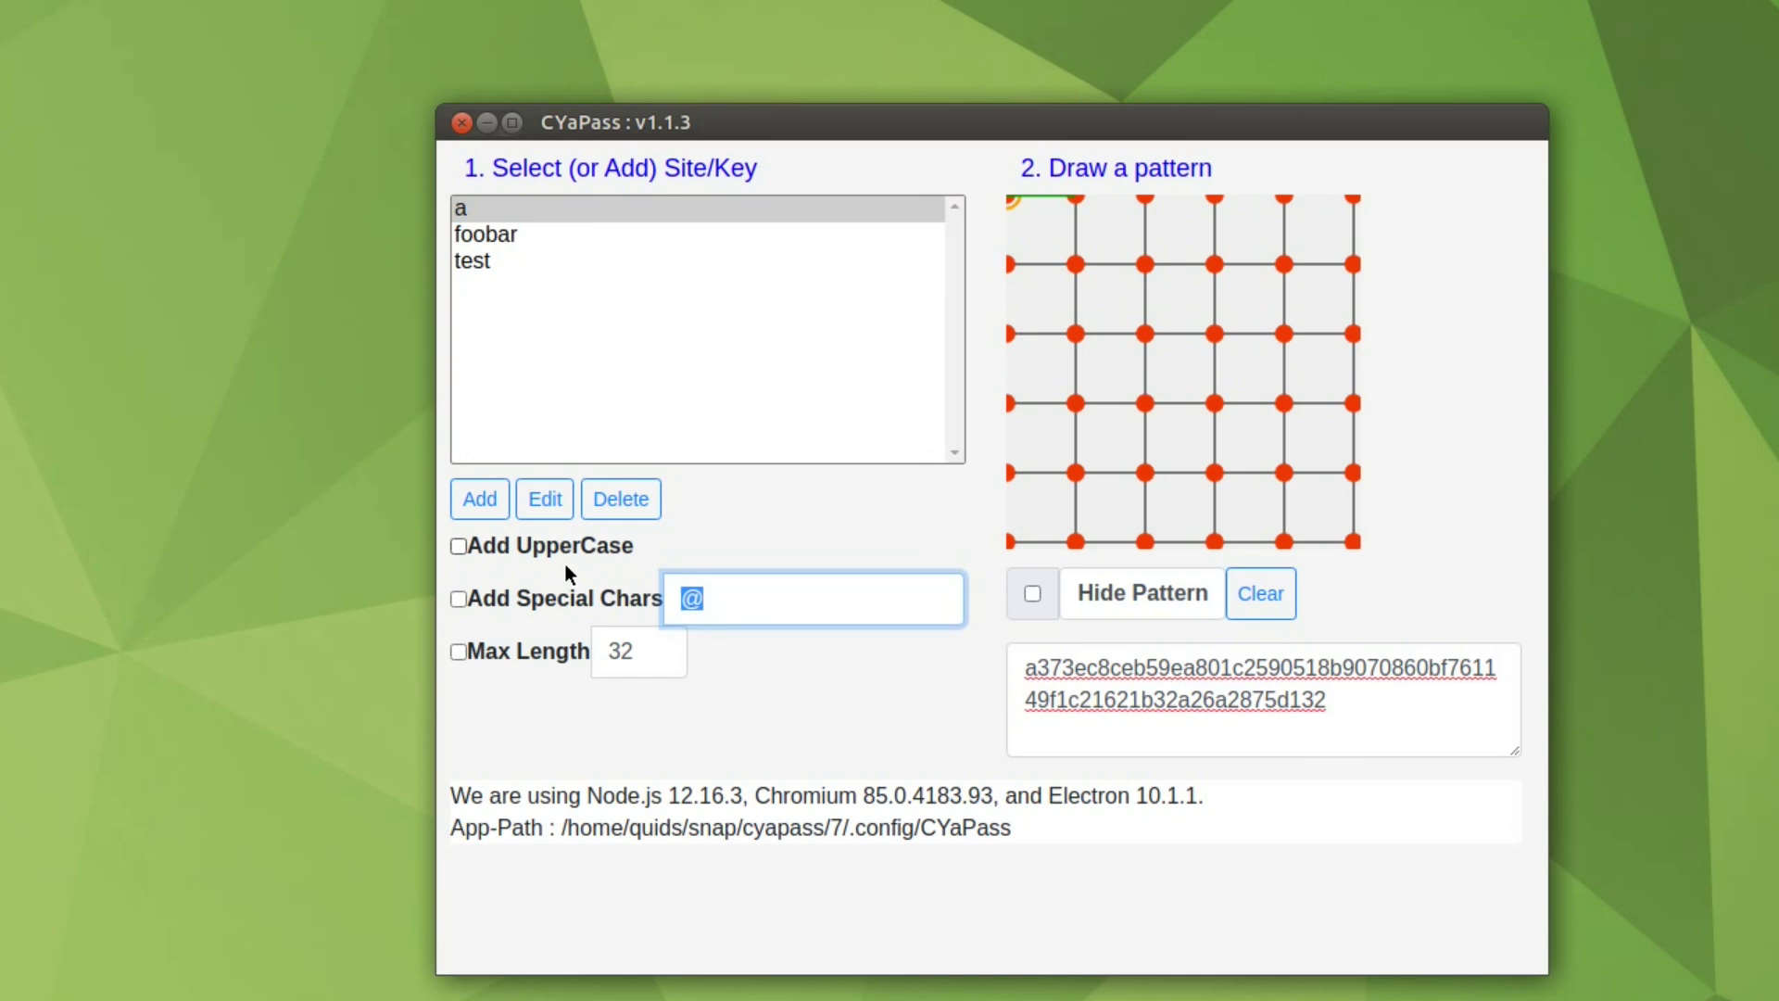
{"action": "key", "text": "BackSpace"}
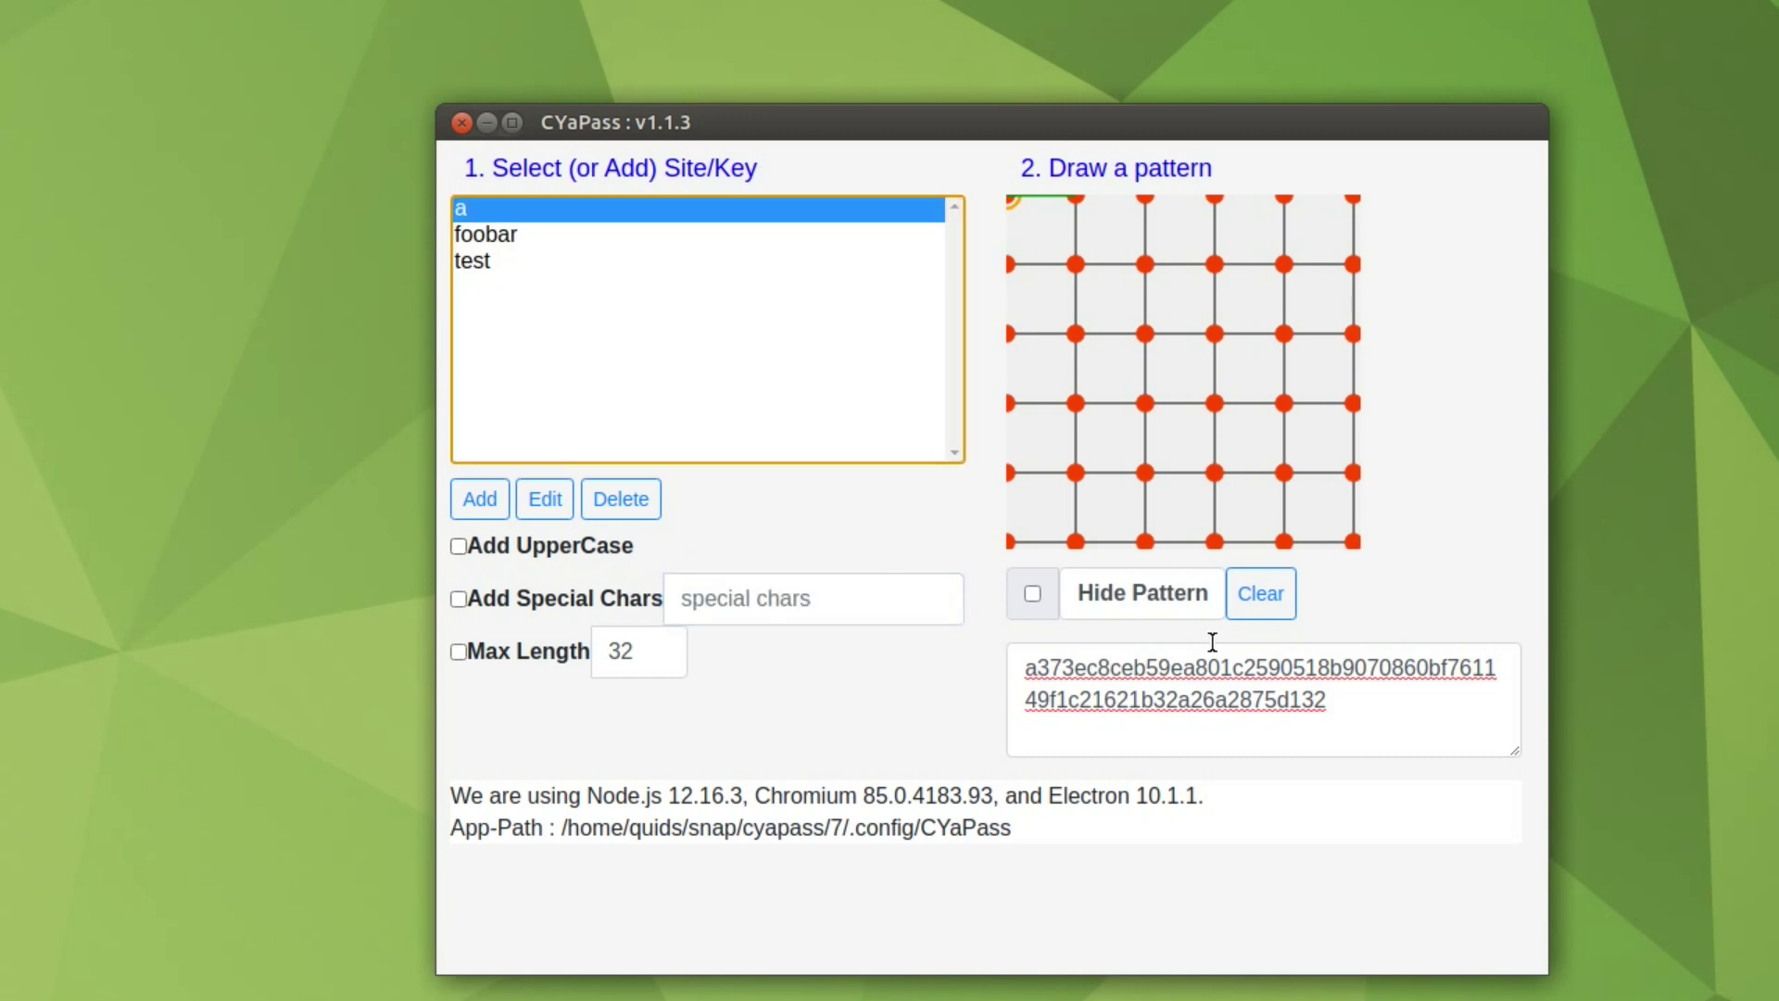
Step: Change the maximum password length from 32 to 16, then disable the limit and show CrackStation
{"action": "left_click", "coordinate": [461, 650]}
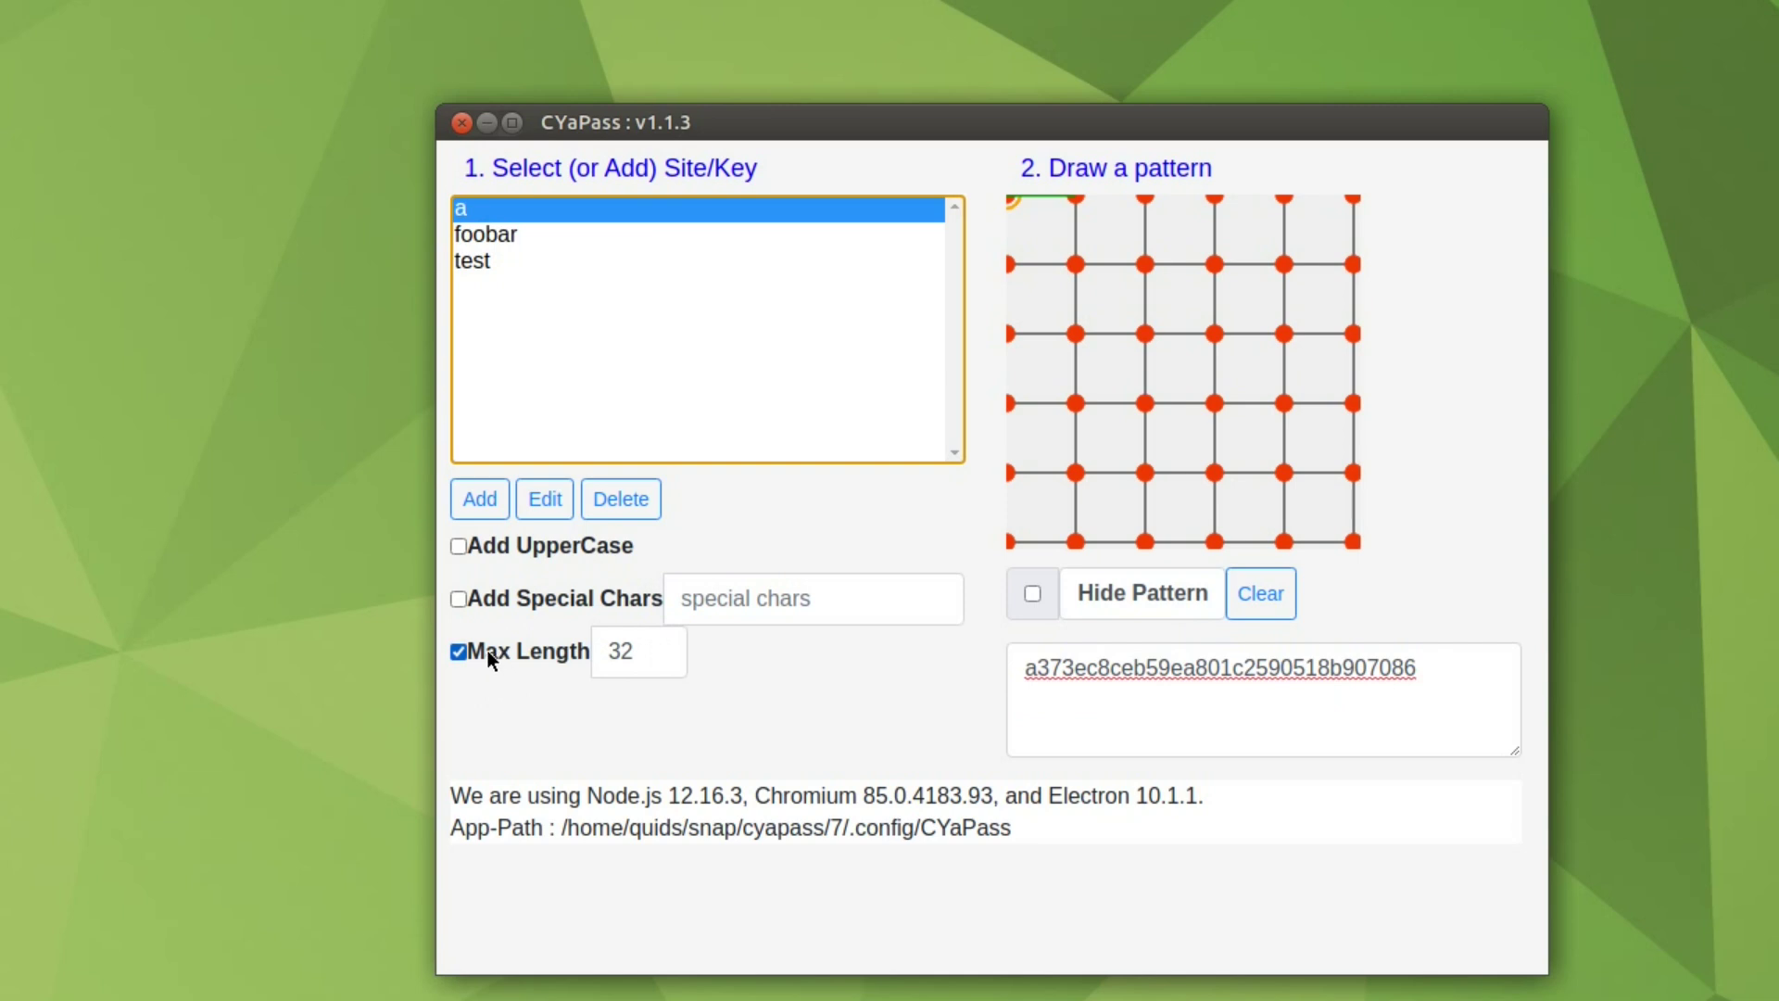
{"action": "double_click", "coordinate": [615, 650]}
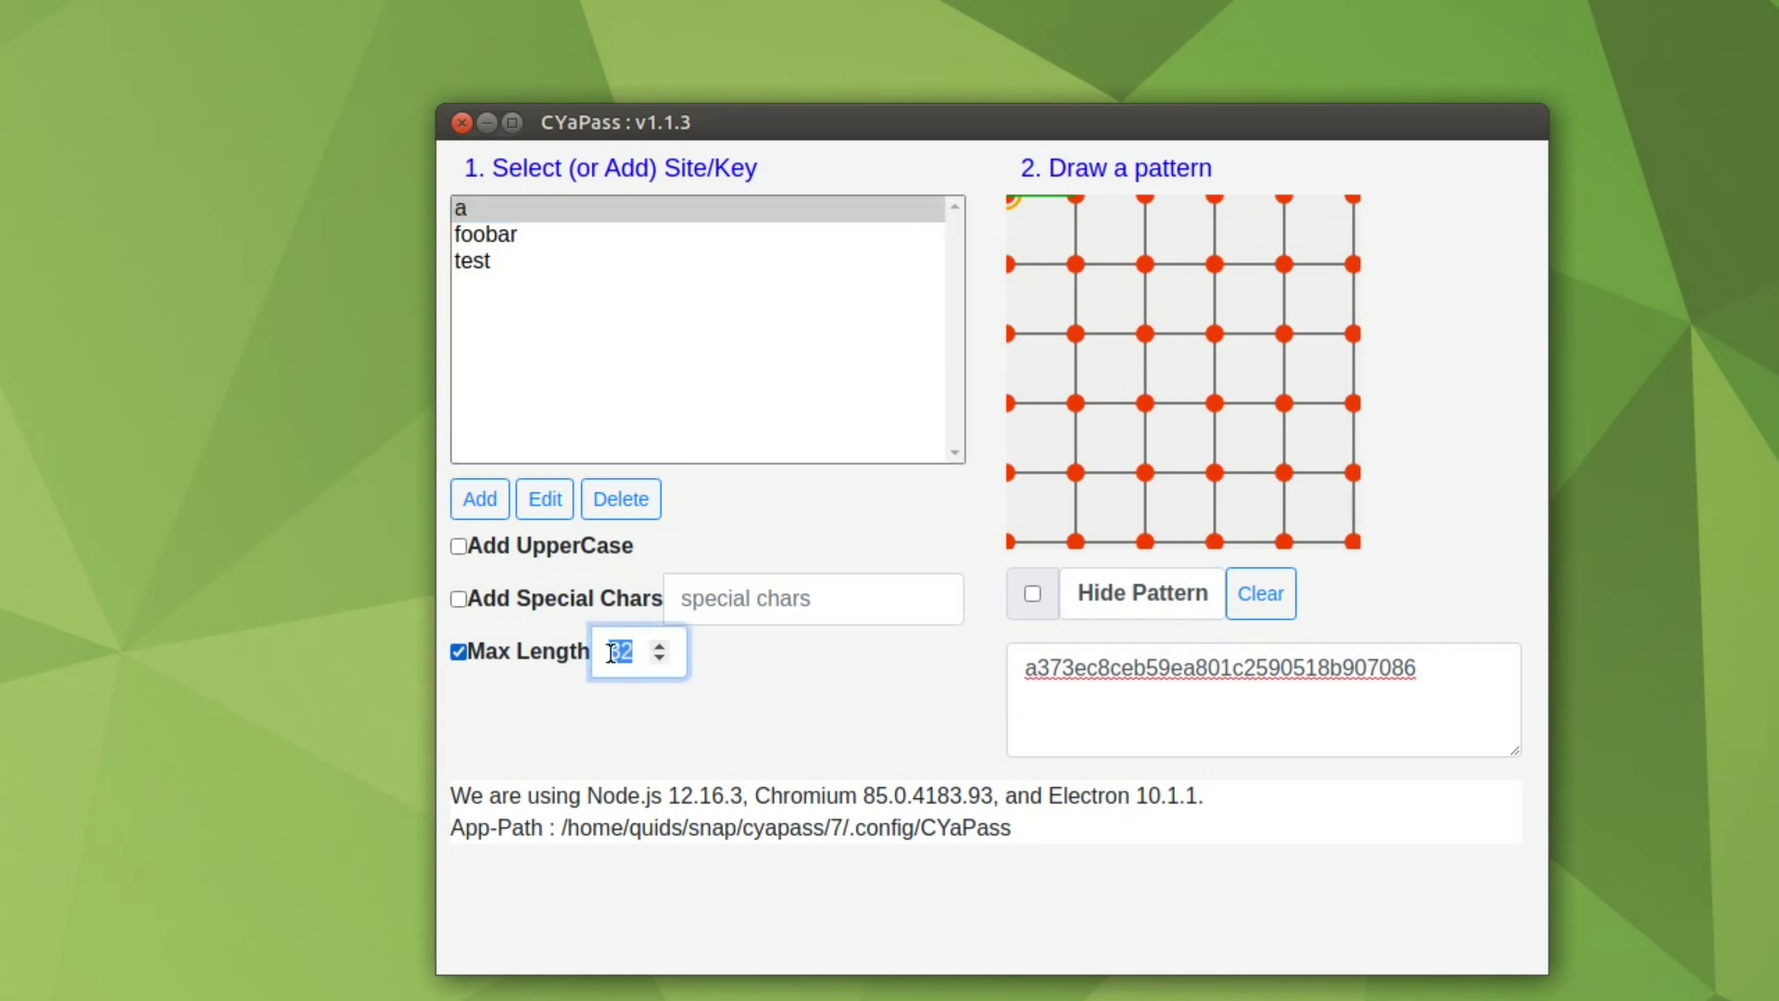
{"action": "key", "text": "BackSpace"}
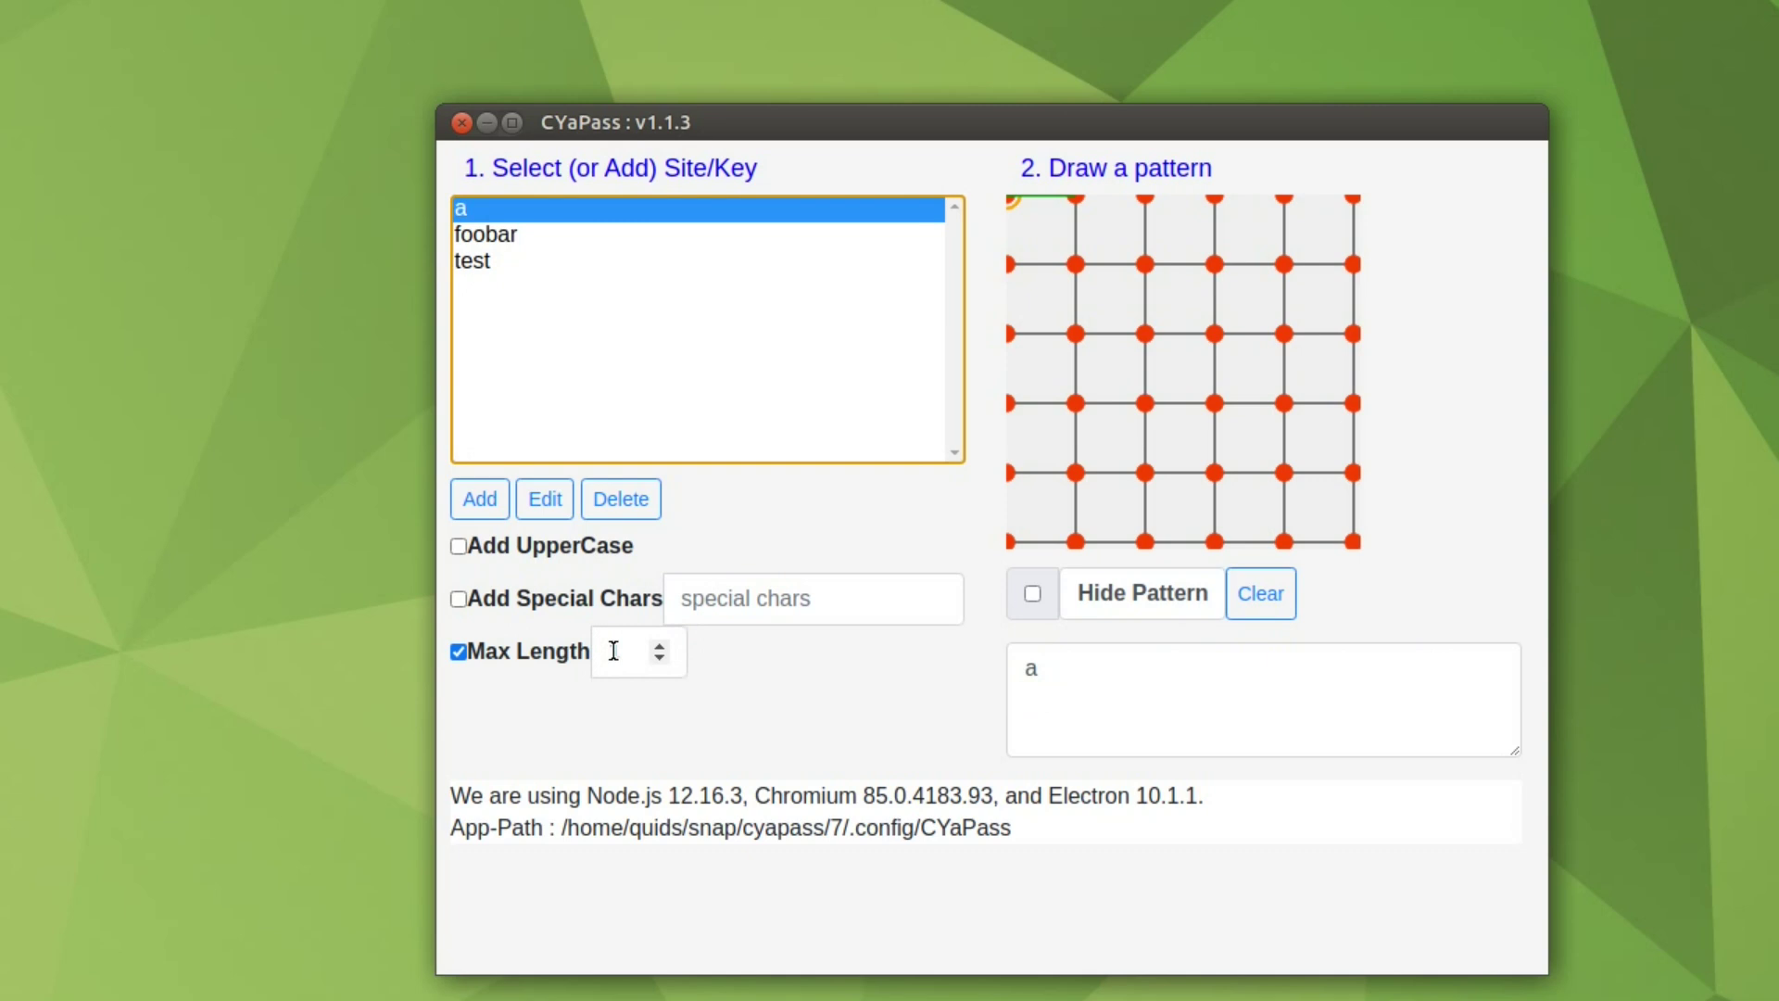
{"action": "left_click", "coordinate": [613, 650]}
{"action": "type", "text": "1"}
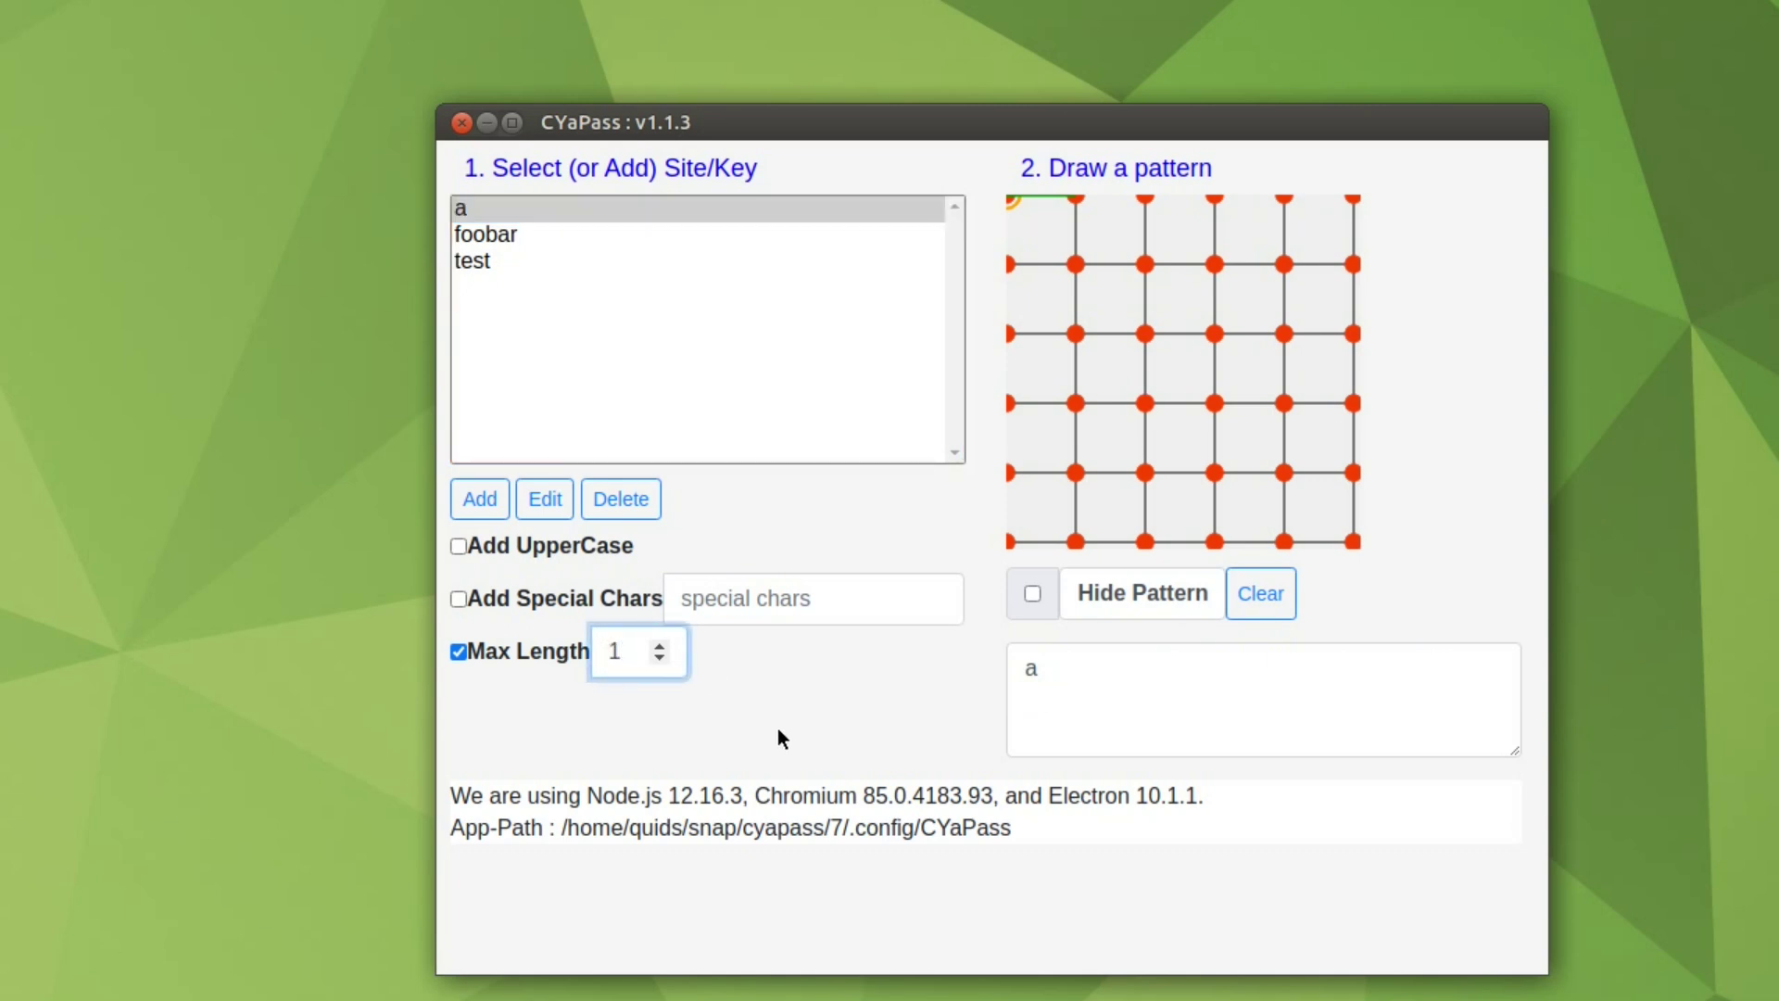
{"action": "type", "text": "6"}
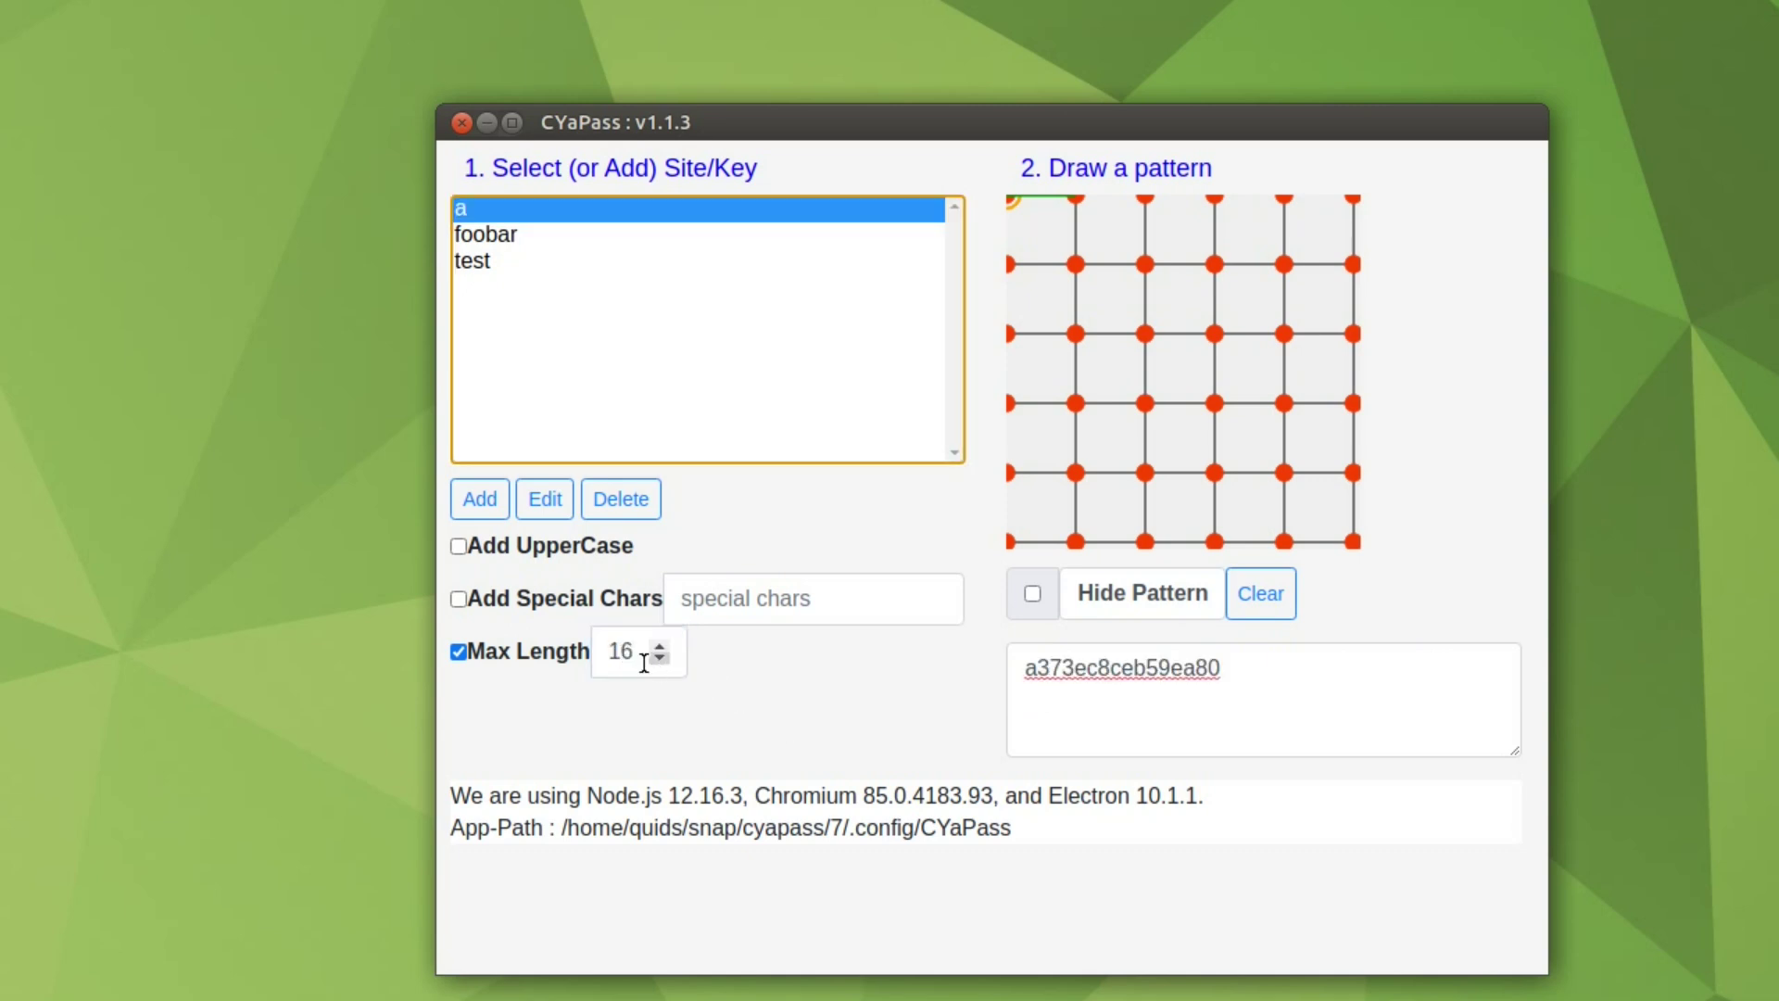
{"action": "left_click", "coordinate": [458, 651]}
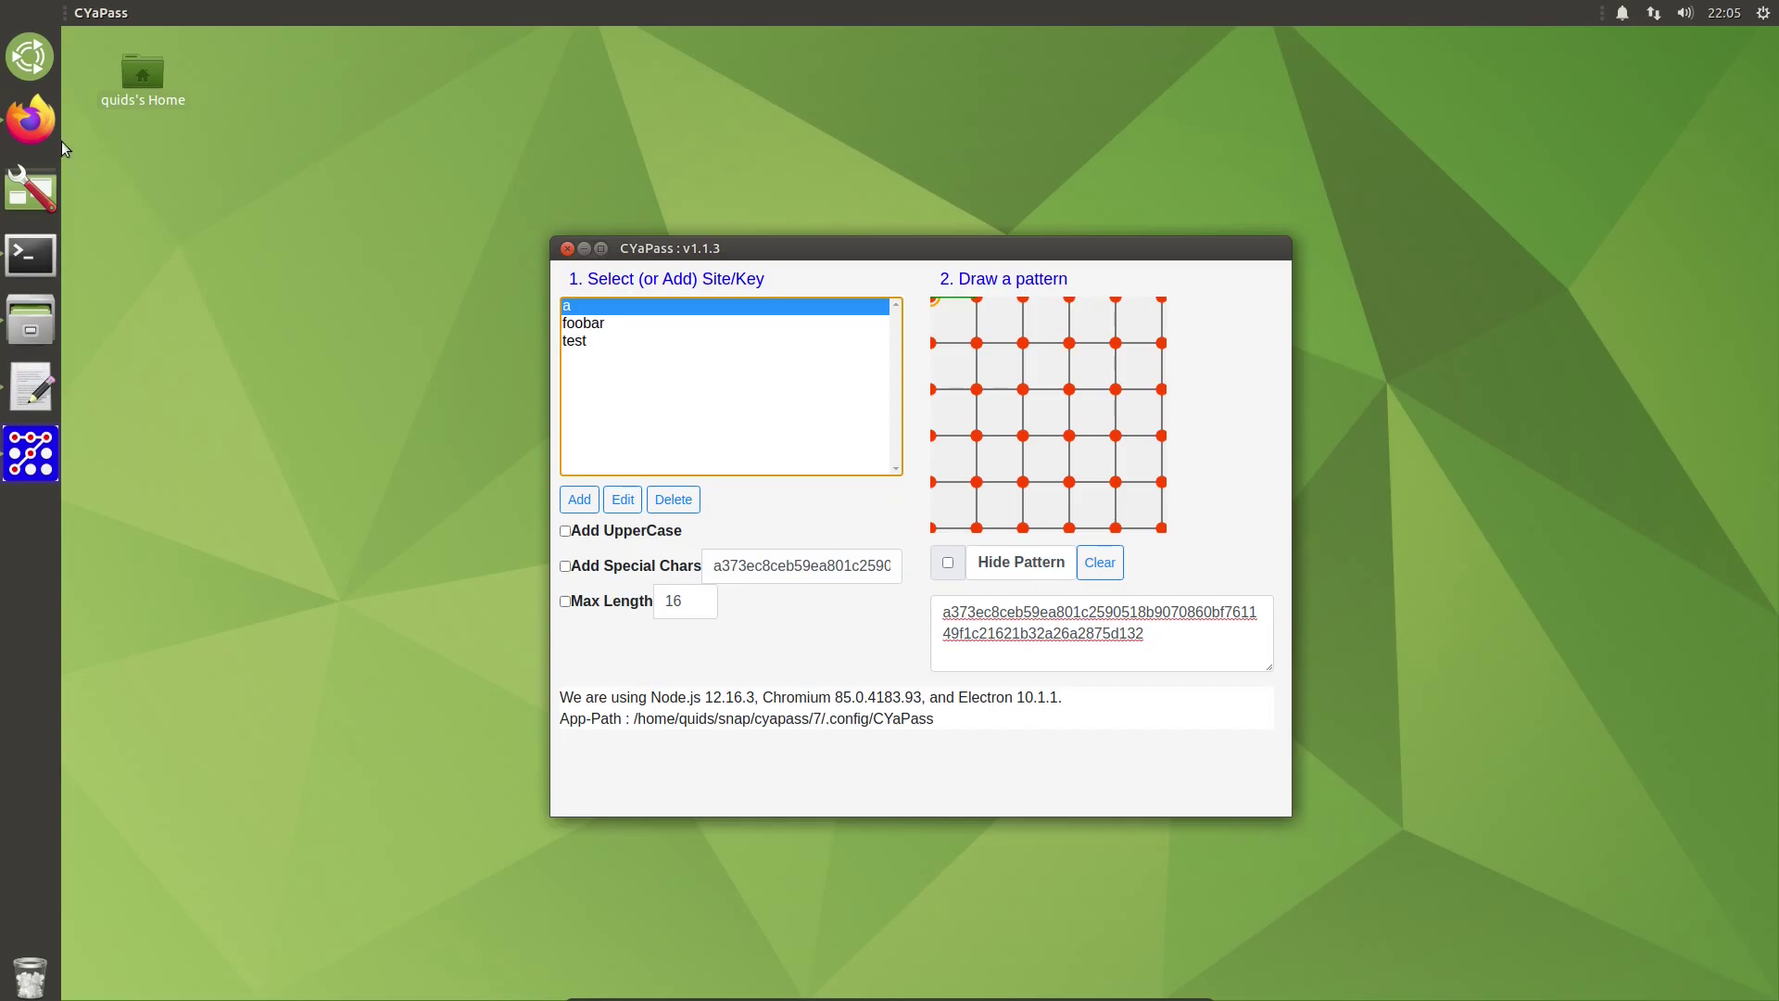
{"action": "left_click", "coordinate": [30, 121]}
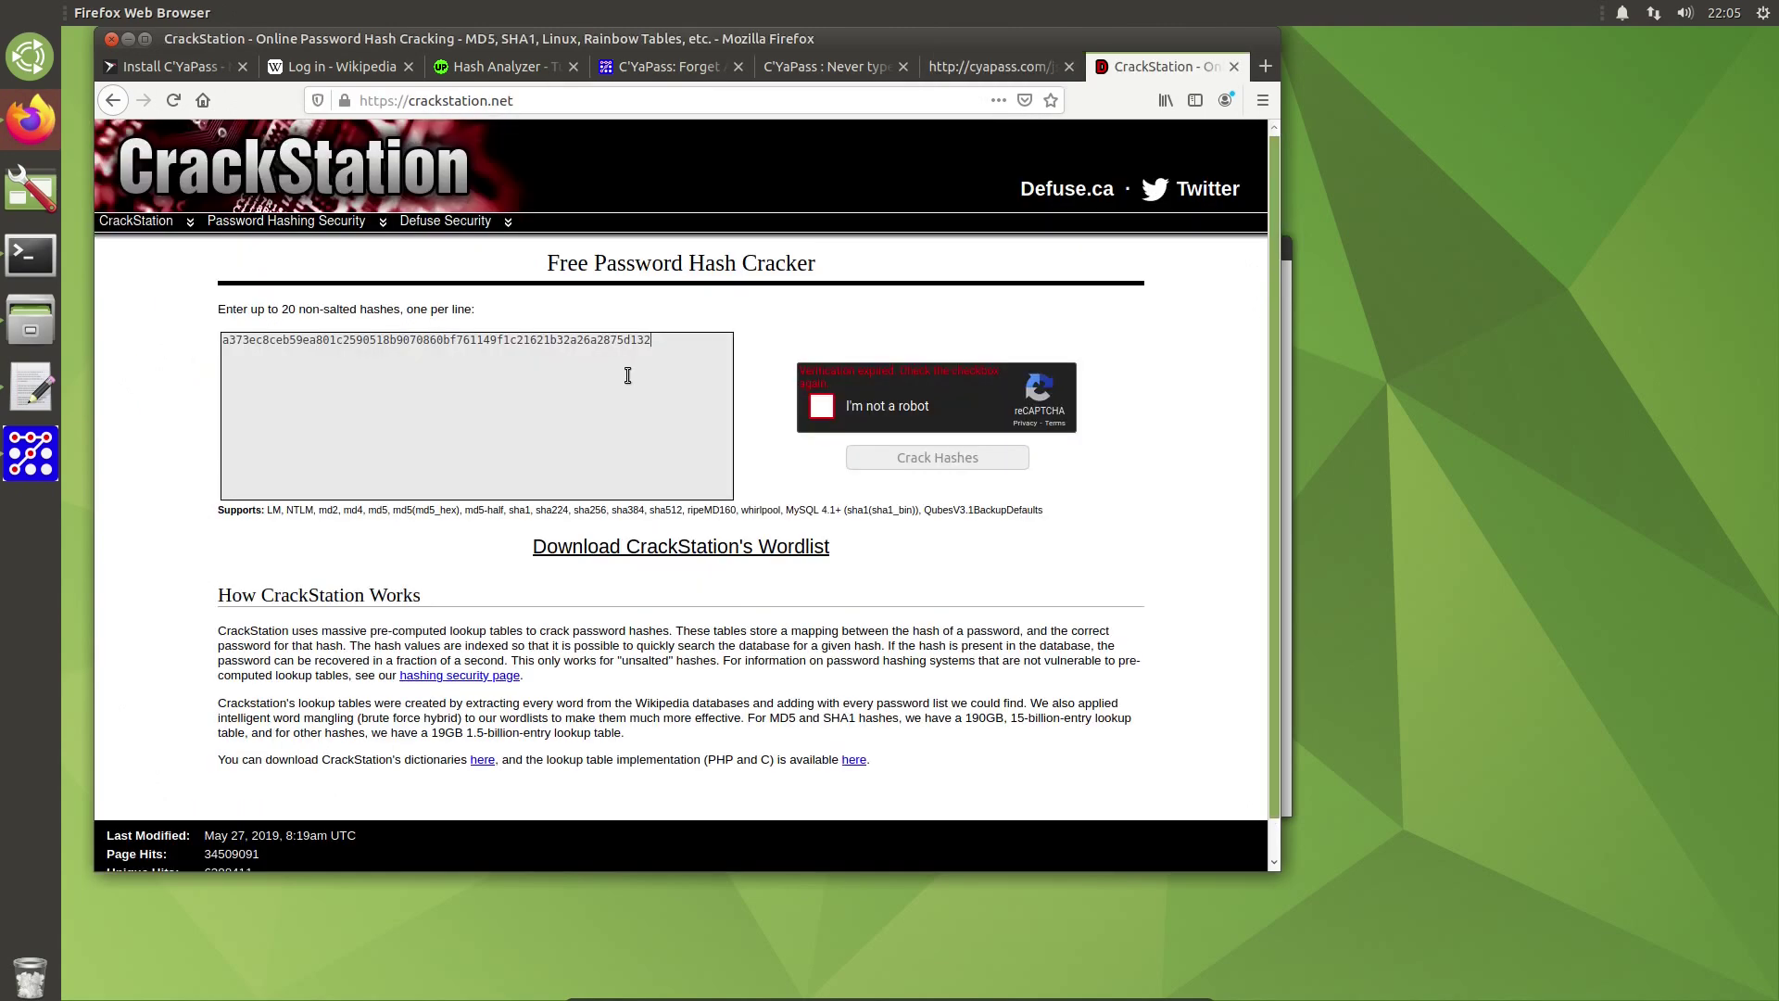
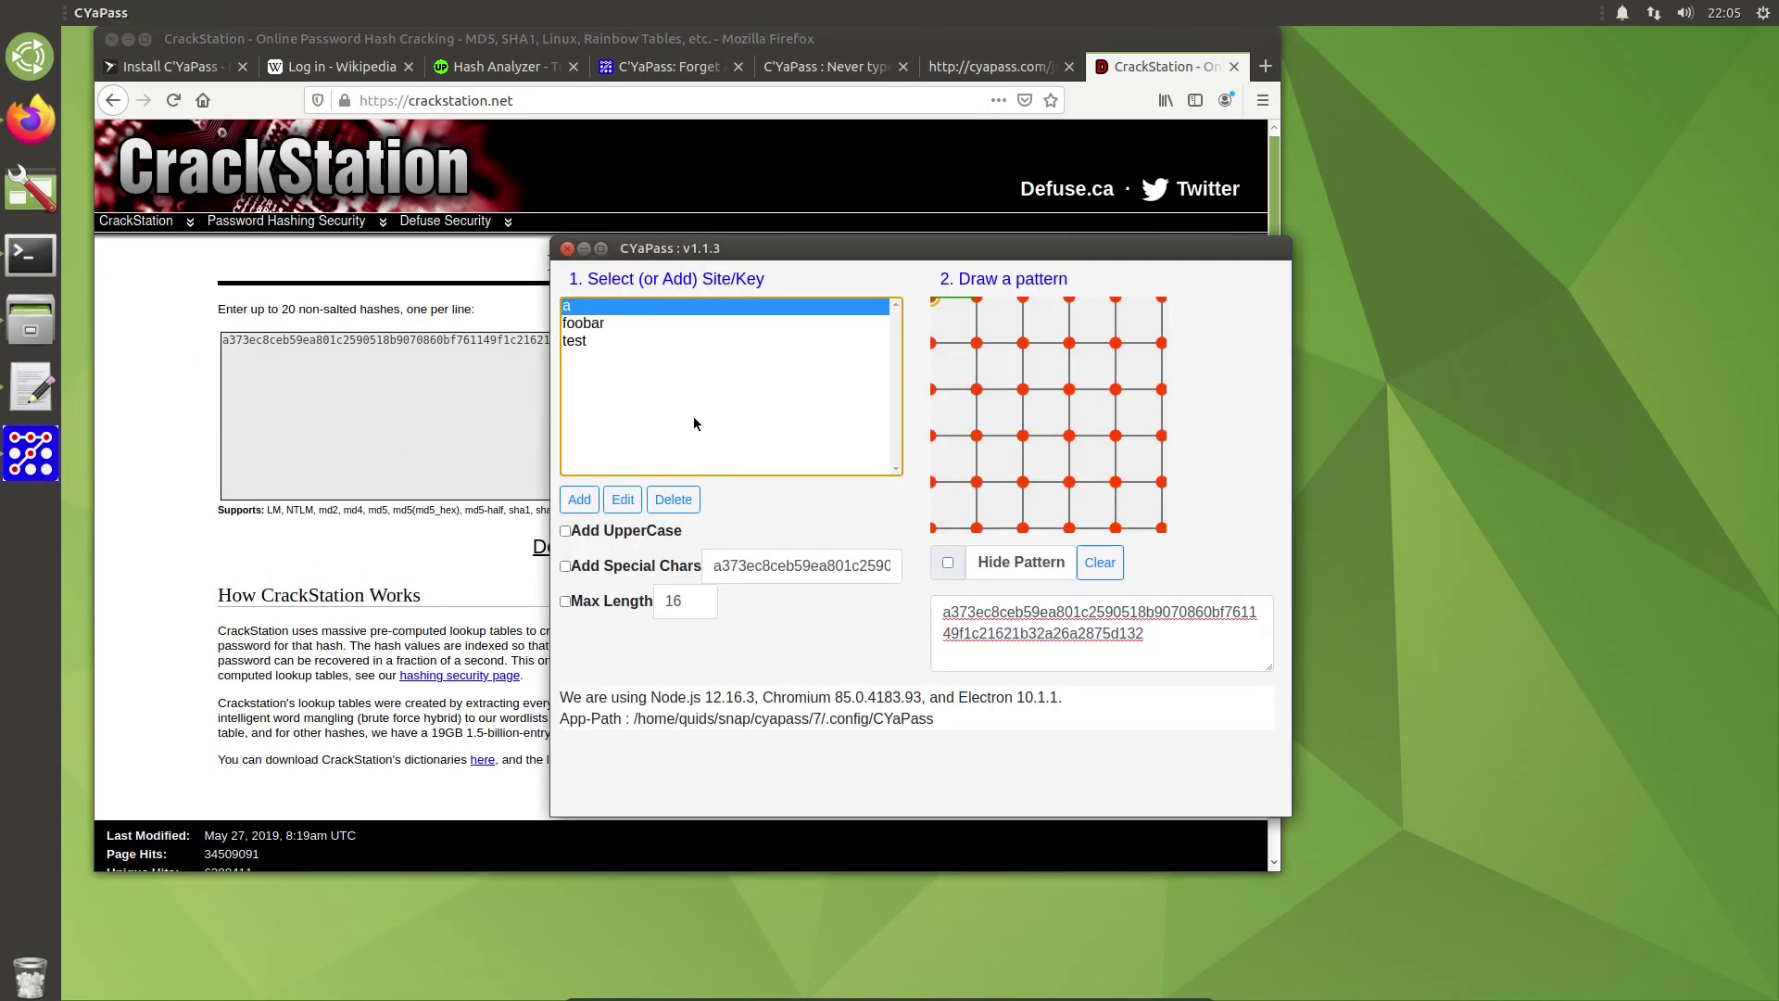
Step: Change the CYaPass pattern to generate a new hash starting e847e349 and select it
{"action": "left_click", "coordinate": [1022, 305]}
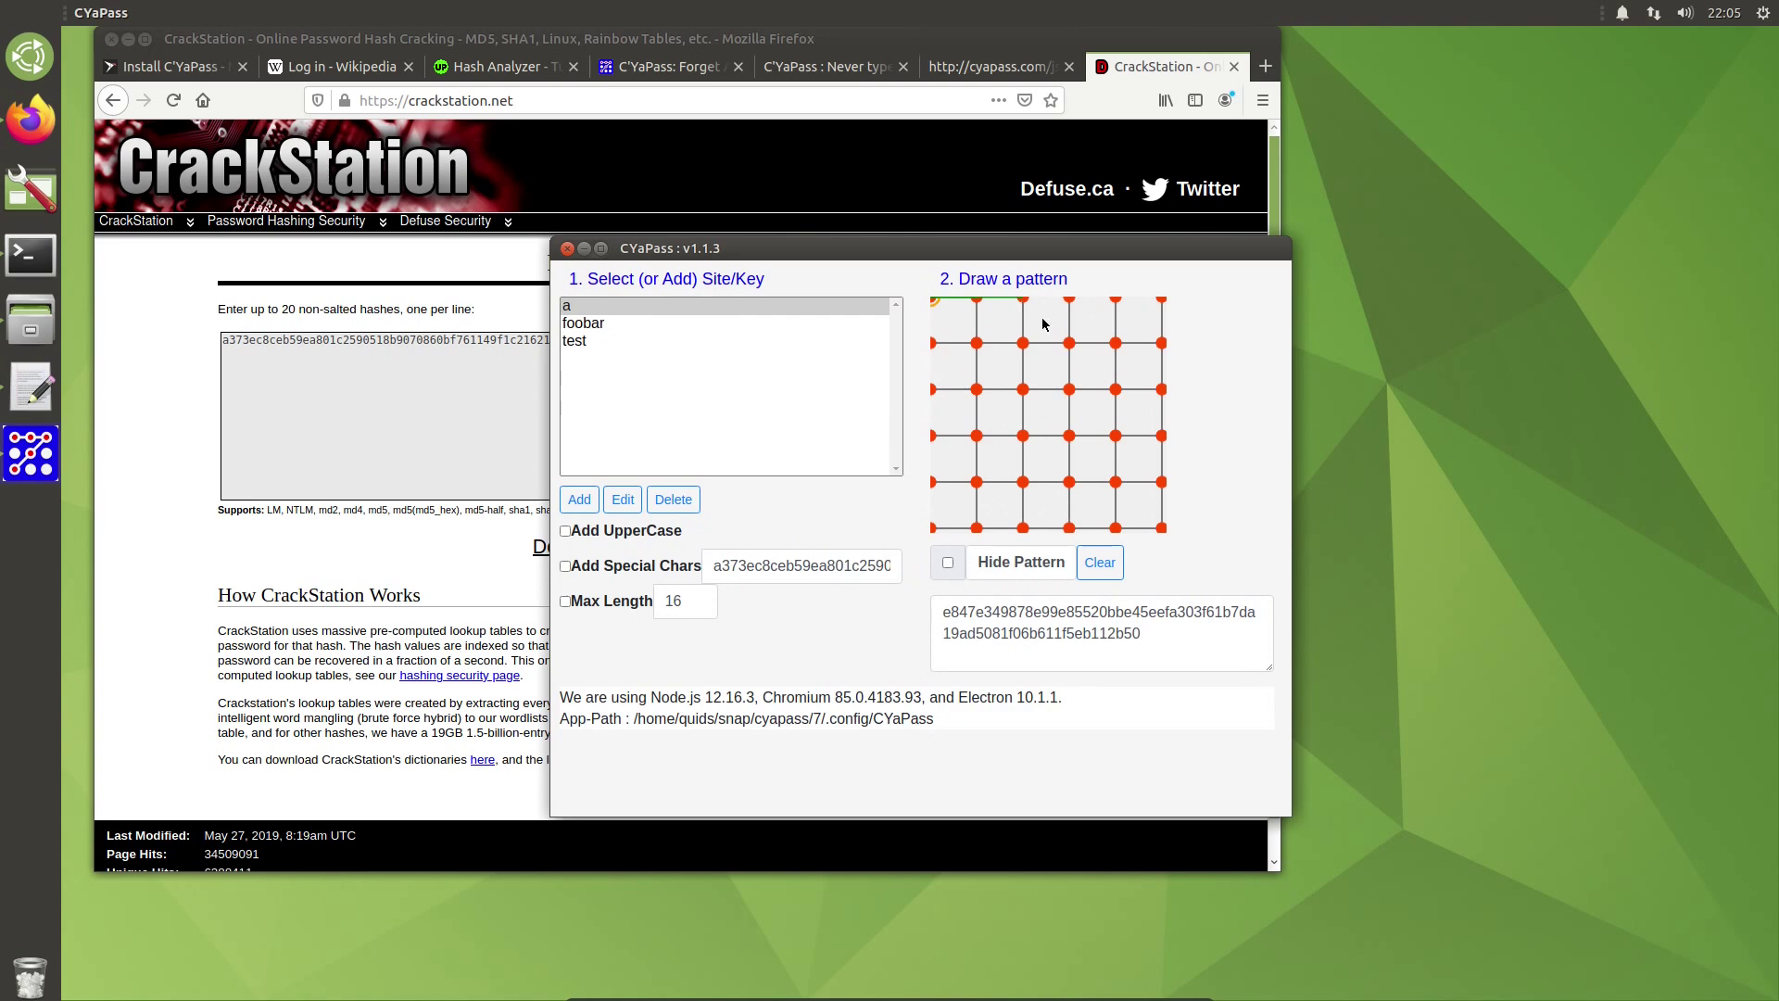
{"action": "triple_click", "coordinate": [1157, 629]}
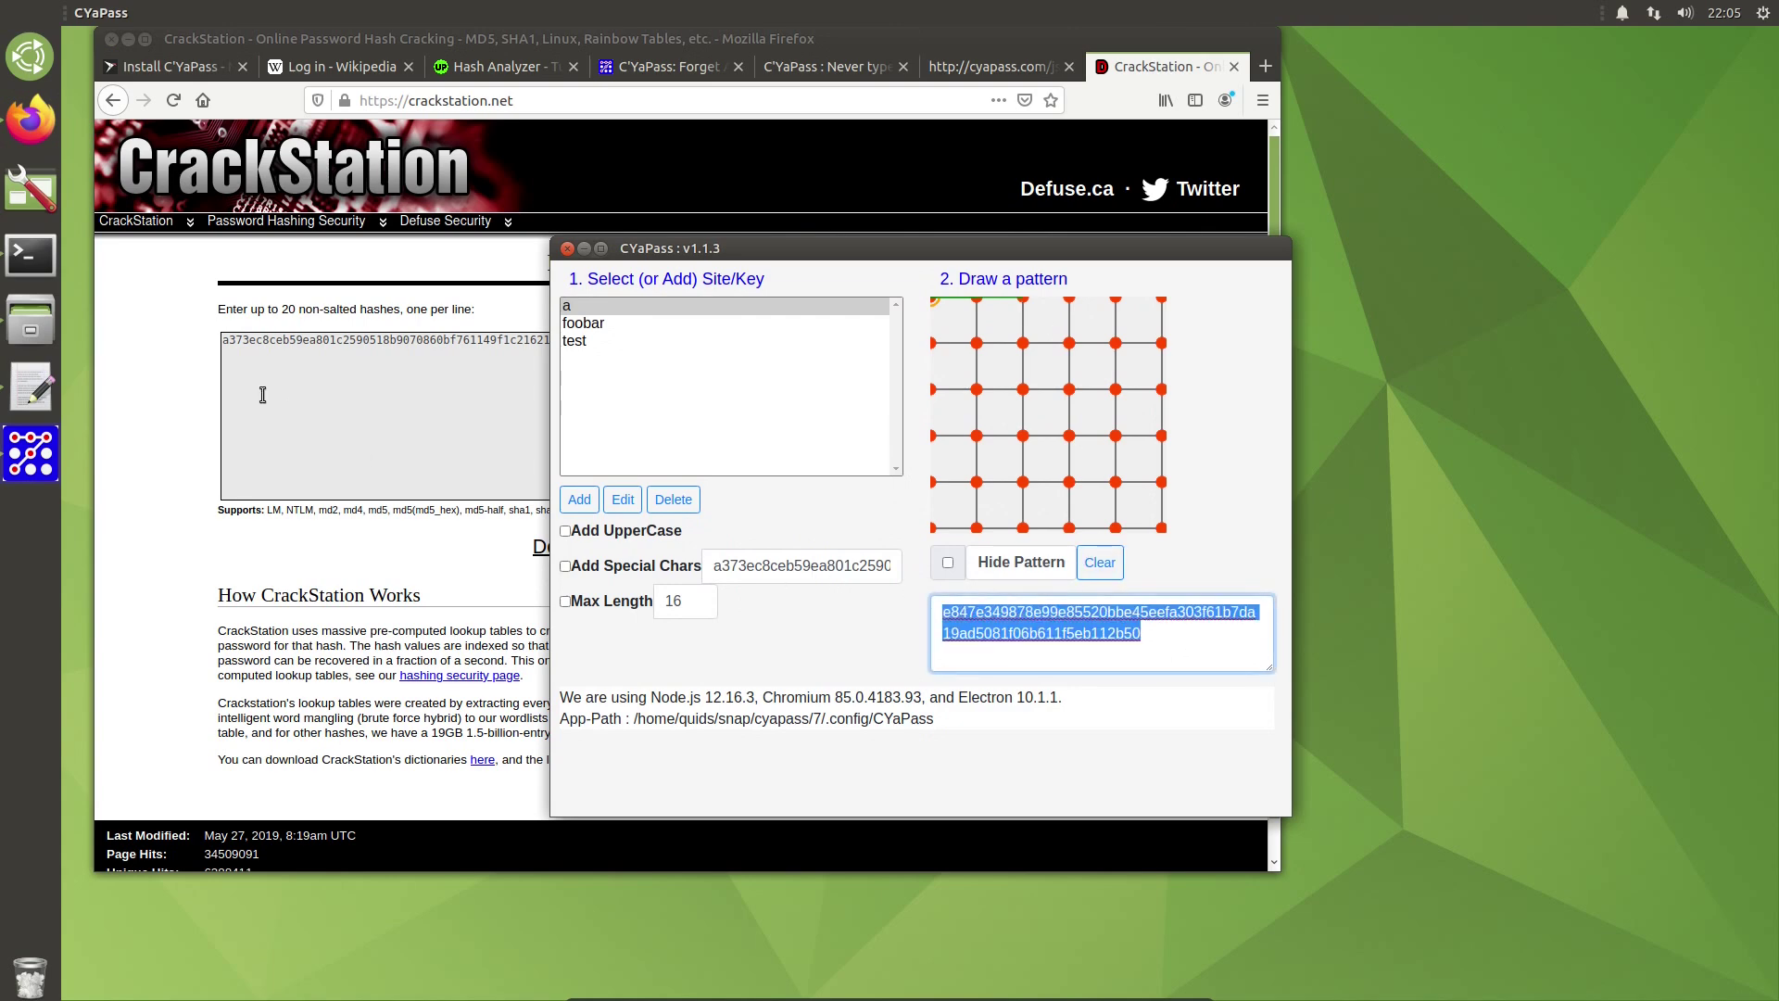
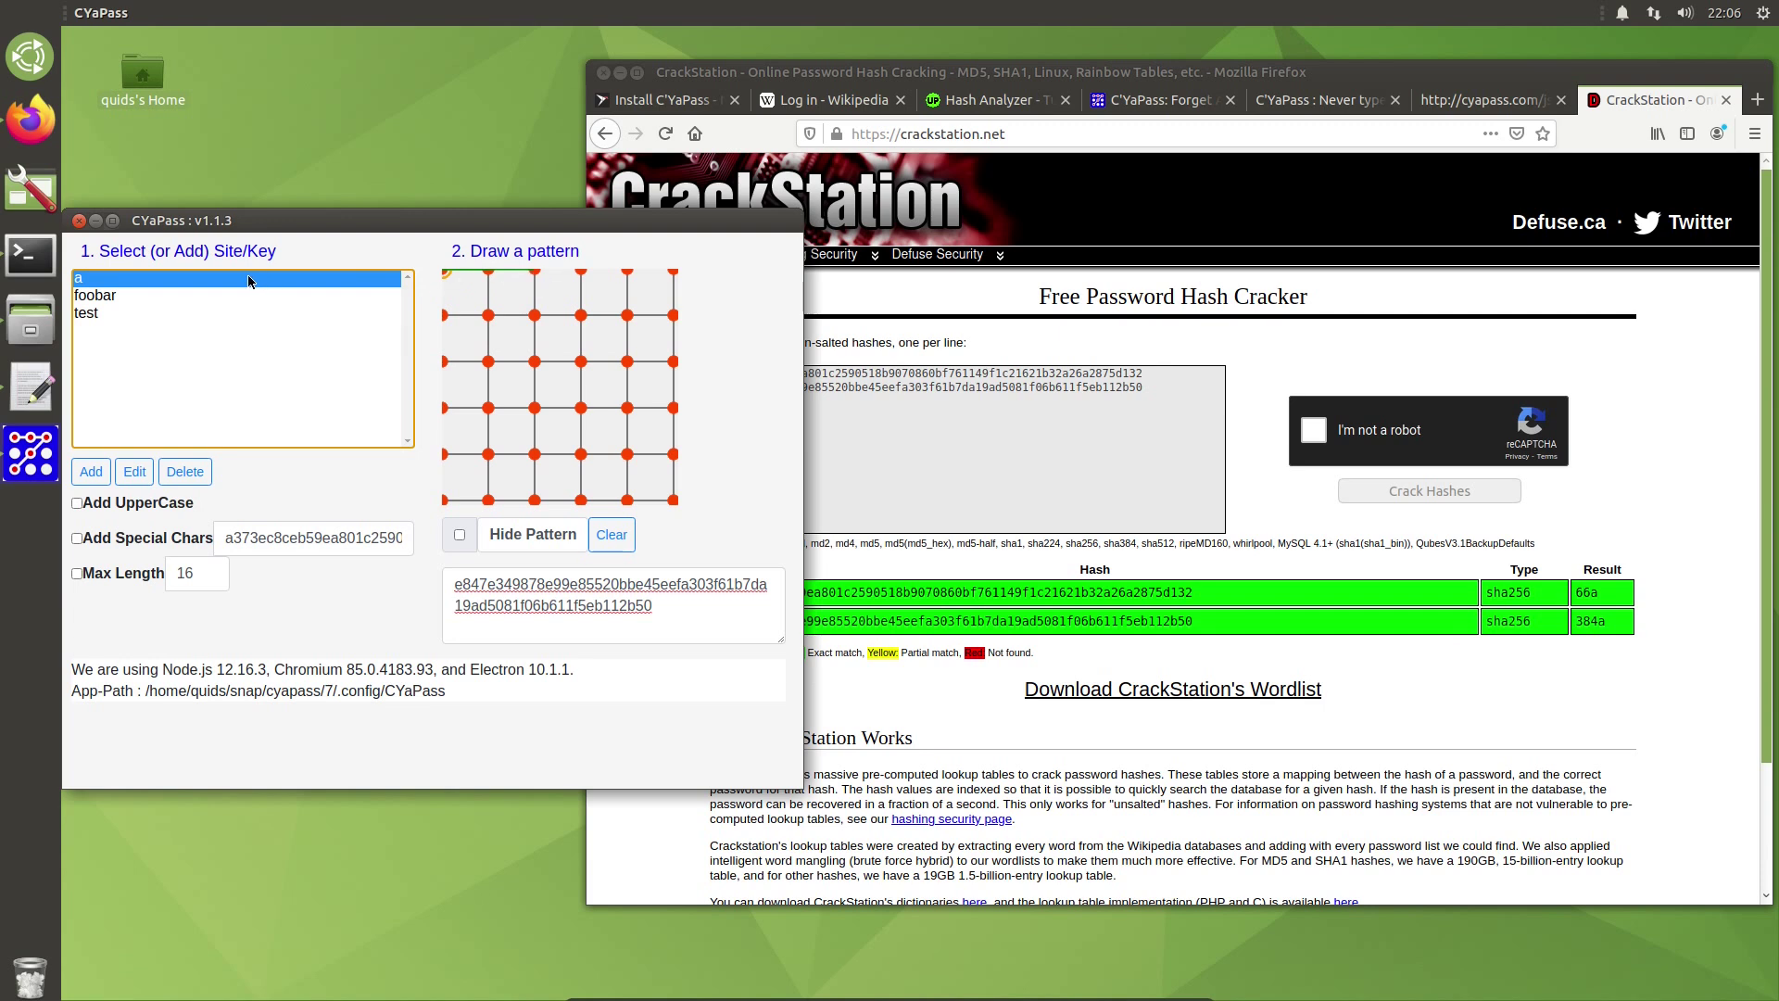
Step: Select the foobar site key to generate its password hash from the pattern
{"action": "left_click", "coordinate": [140, 294]}
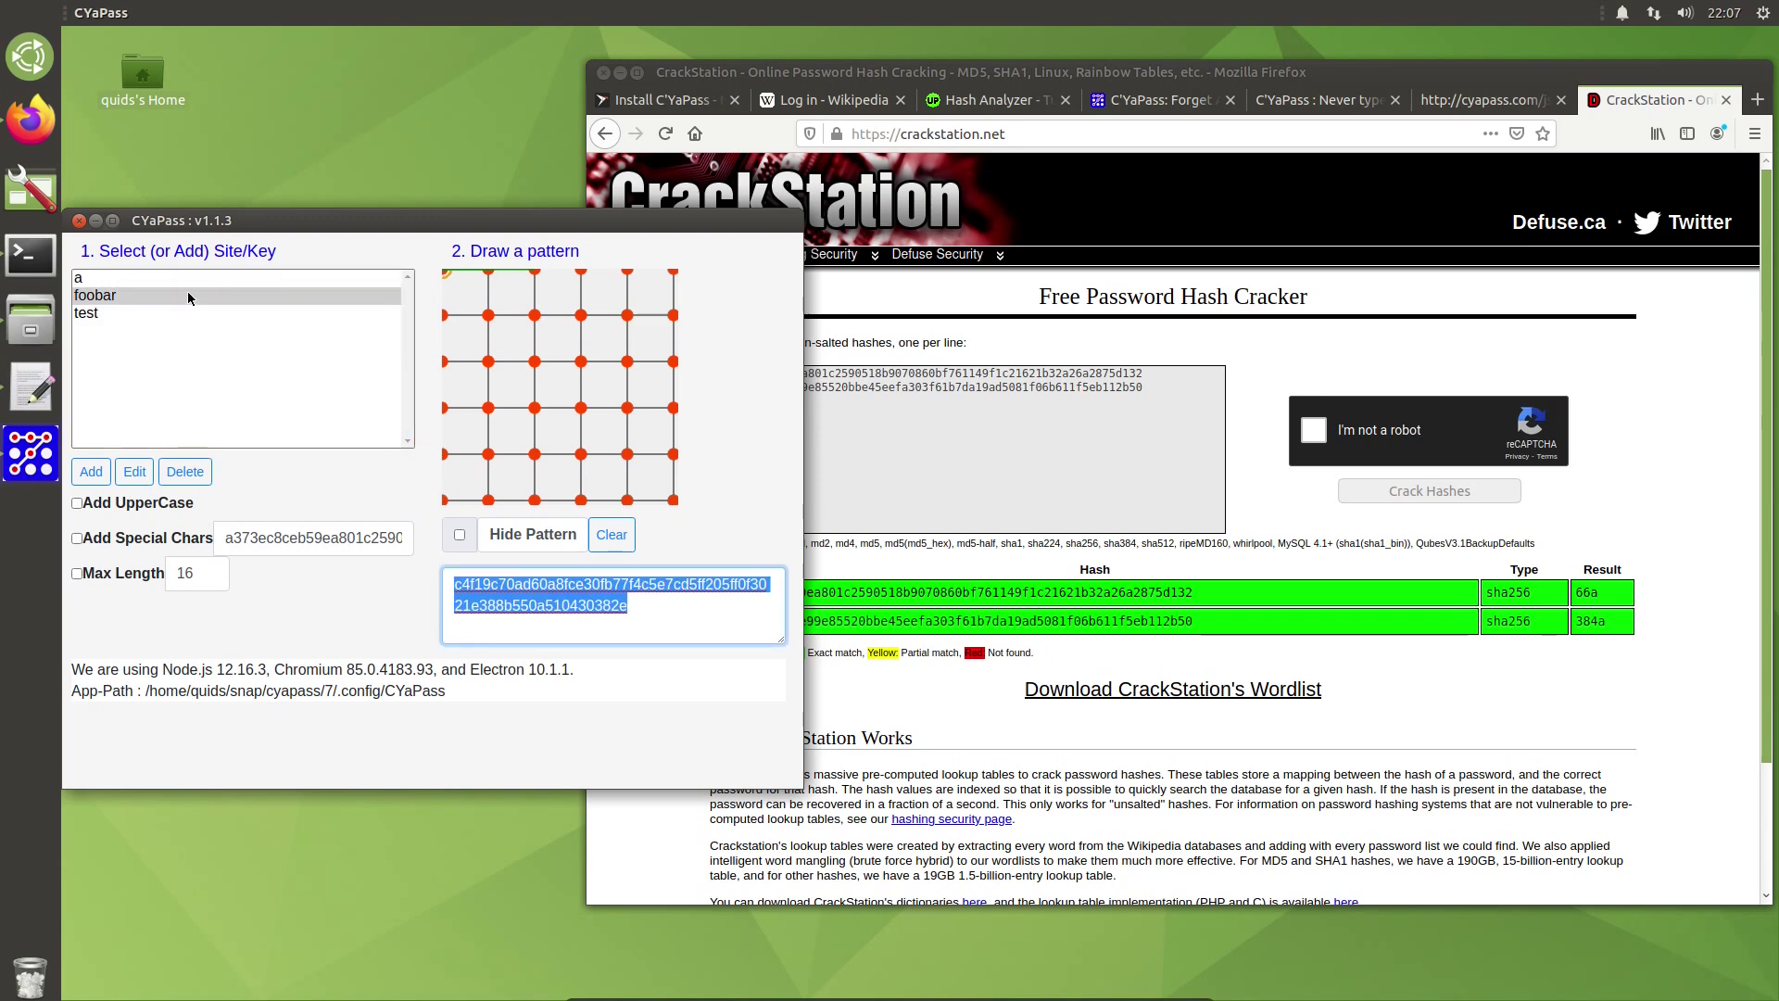
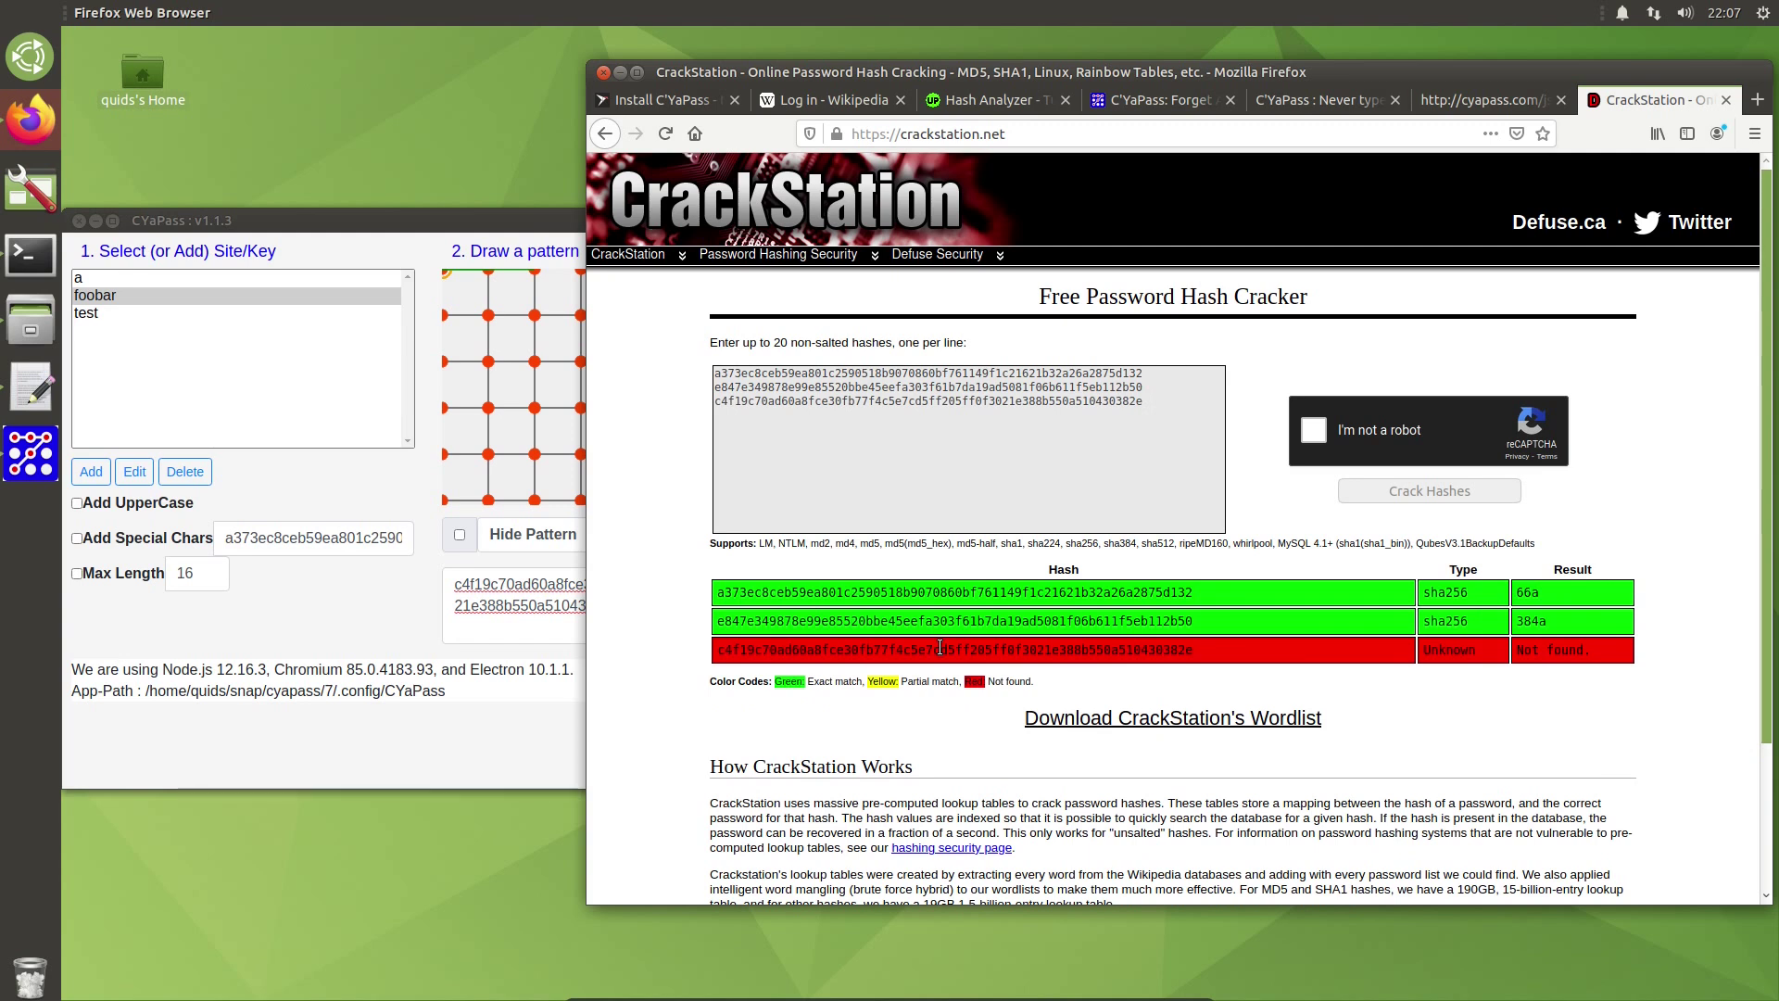
Step: Select the first submitted hash line in the CrackStation lookup results
{"action": "double_click", "coordinate": [908, 374]}
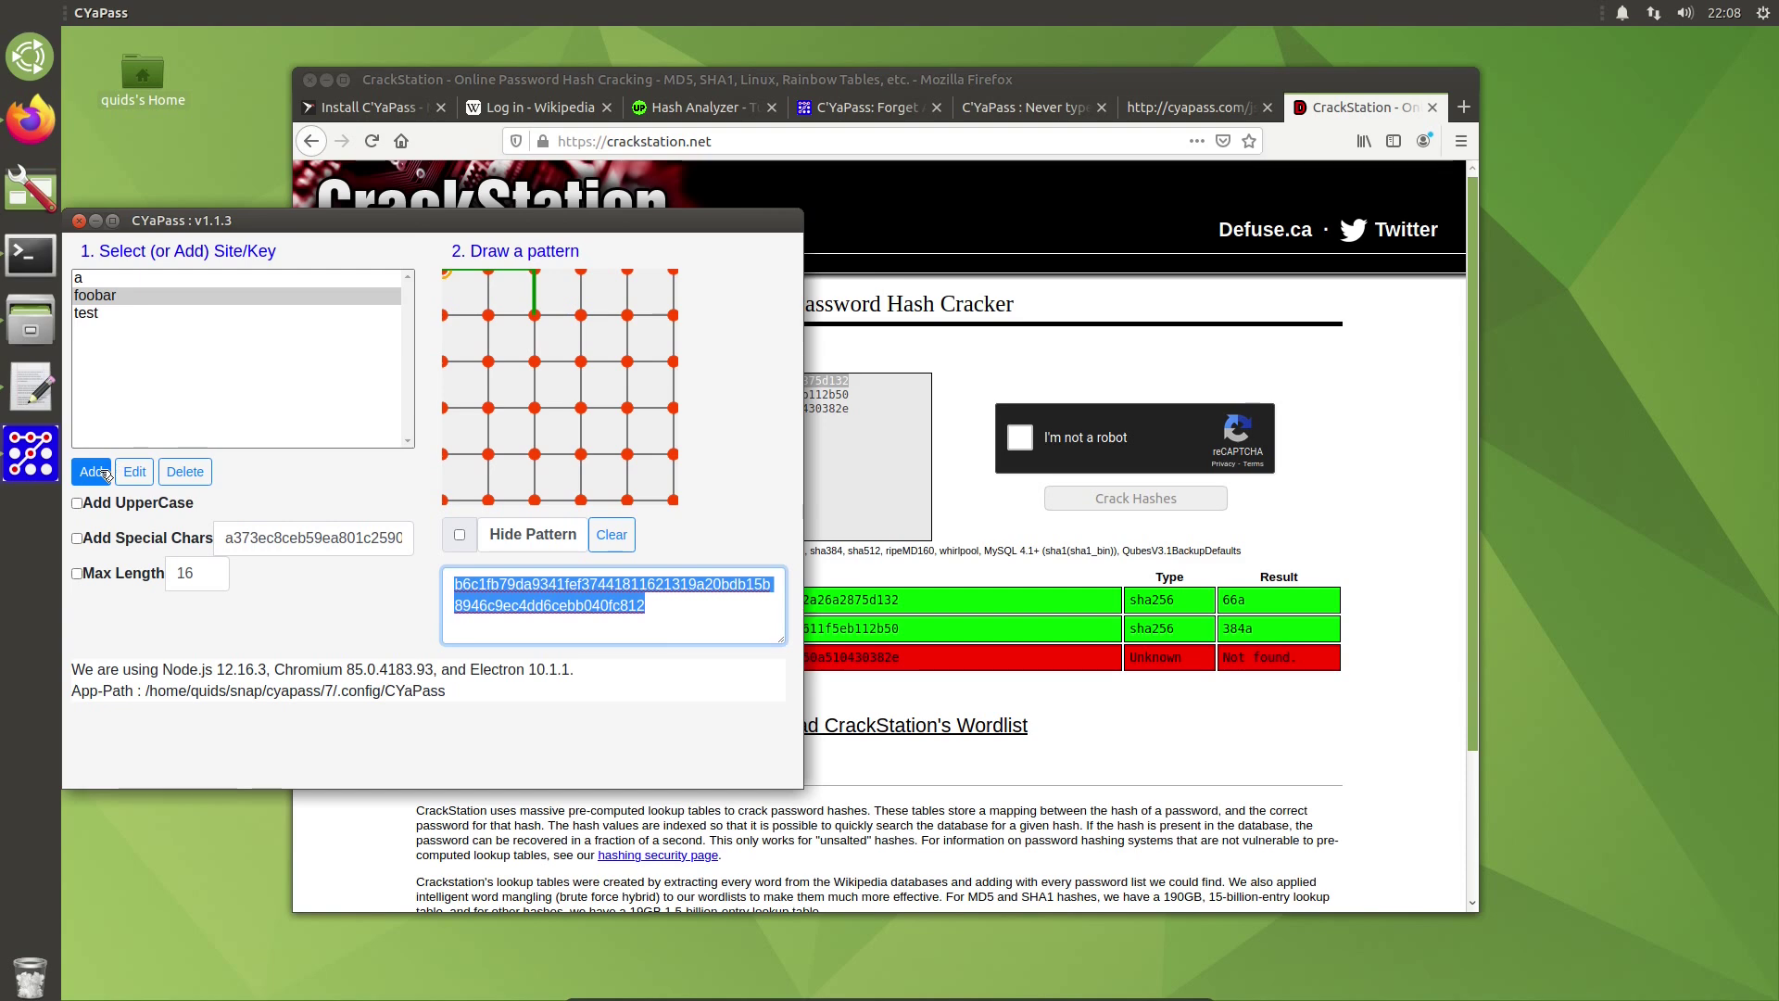
Step: Add the site/key 'a_shop/quids' in CYaPass
{"action": "left_click", "coordinate": [102, 472]}
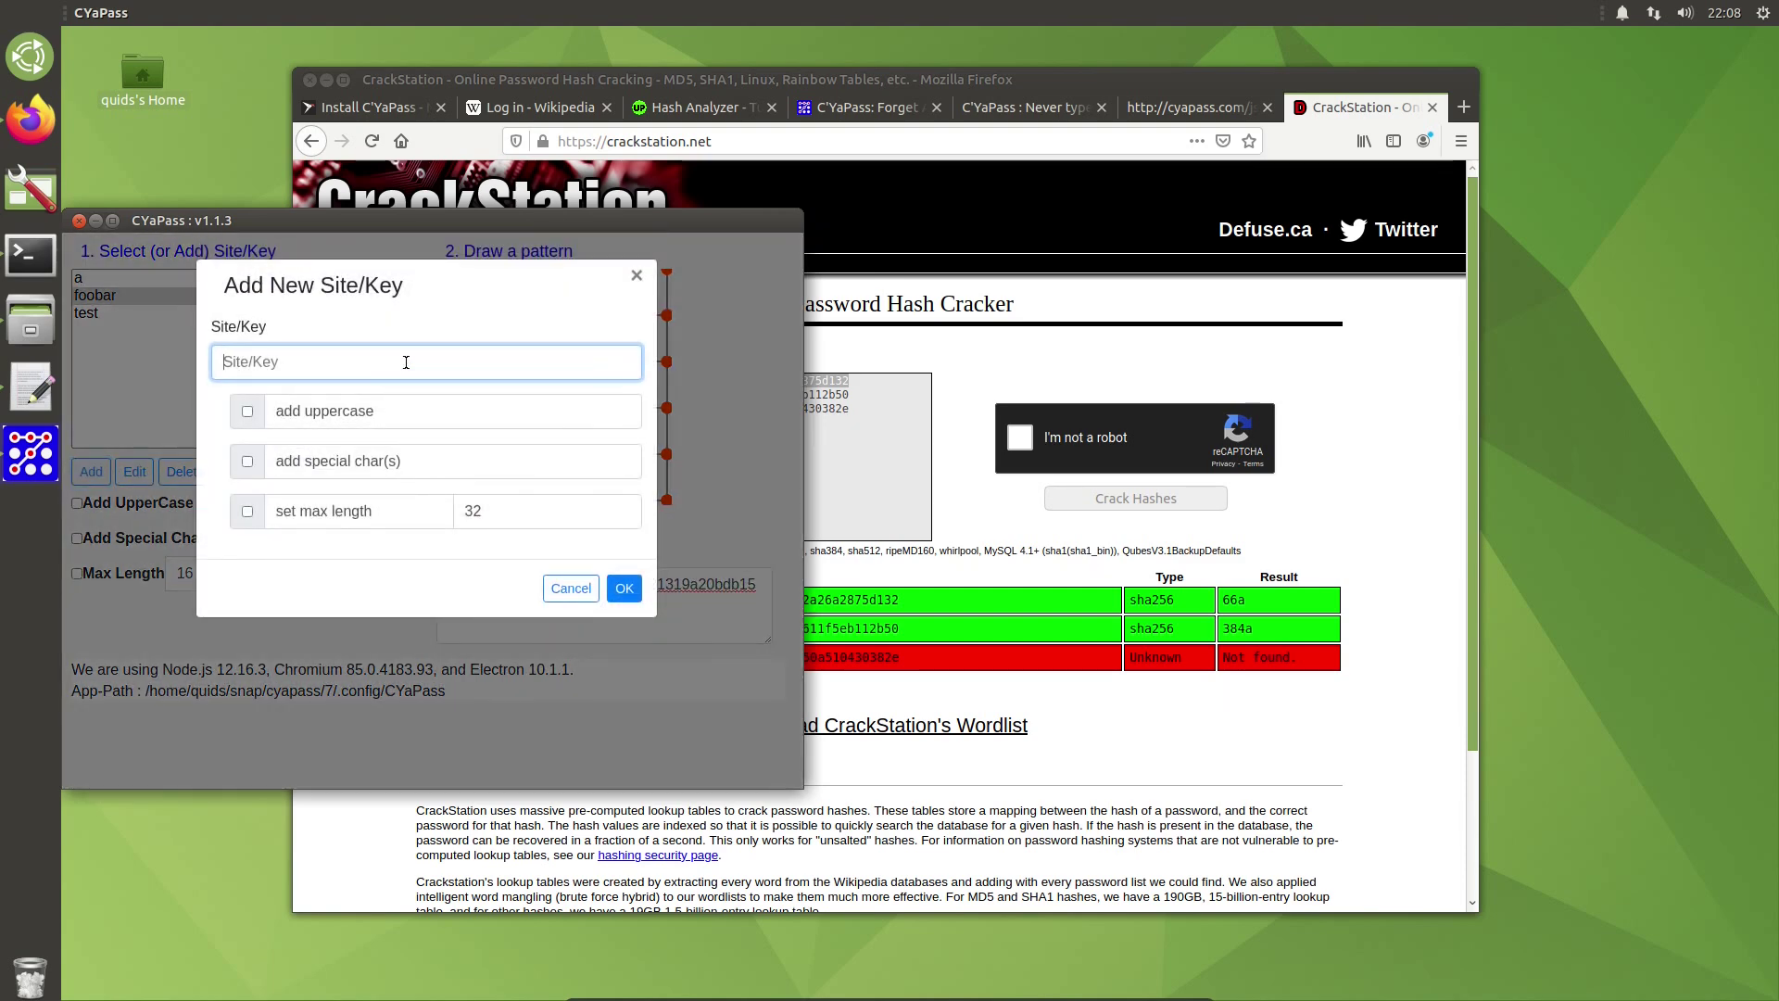
{"action": "type", "text": "a_shop/quids"}
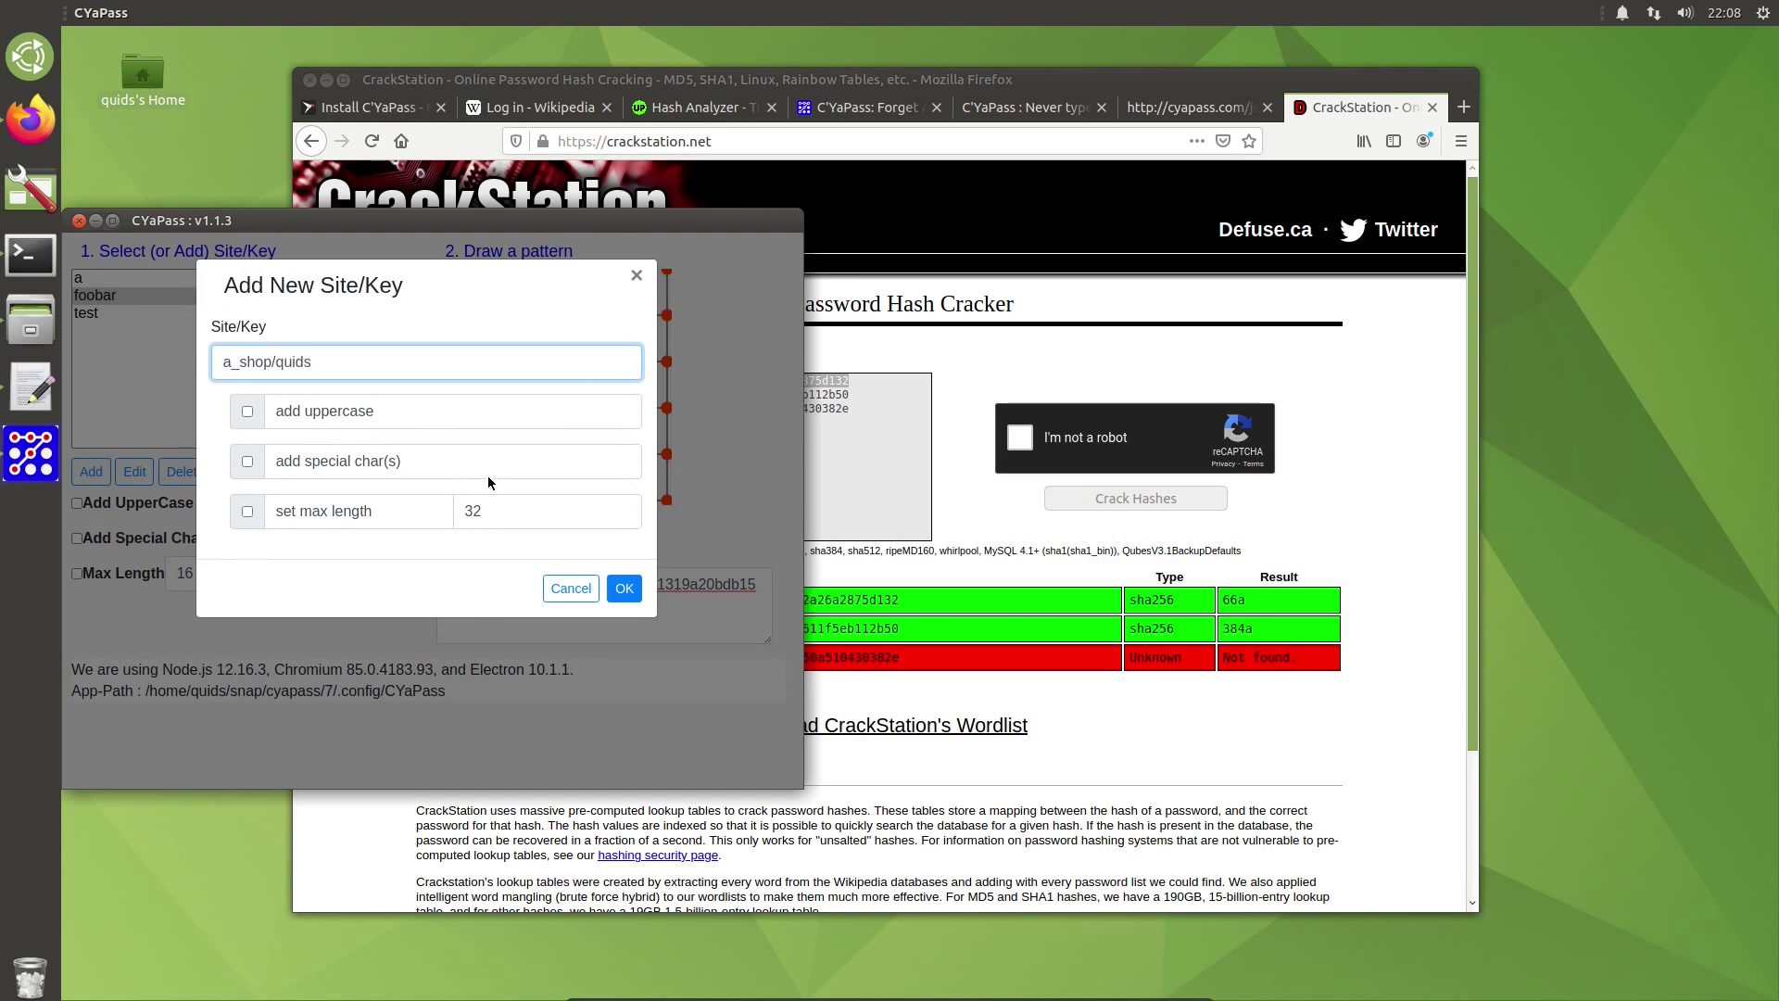
{"action": "left_click", "coordinate": [625, 588]}
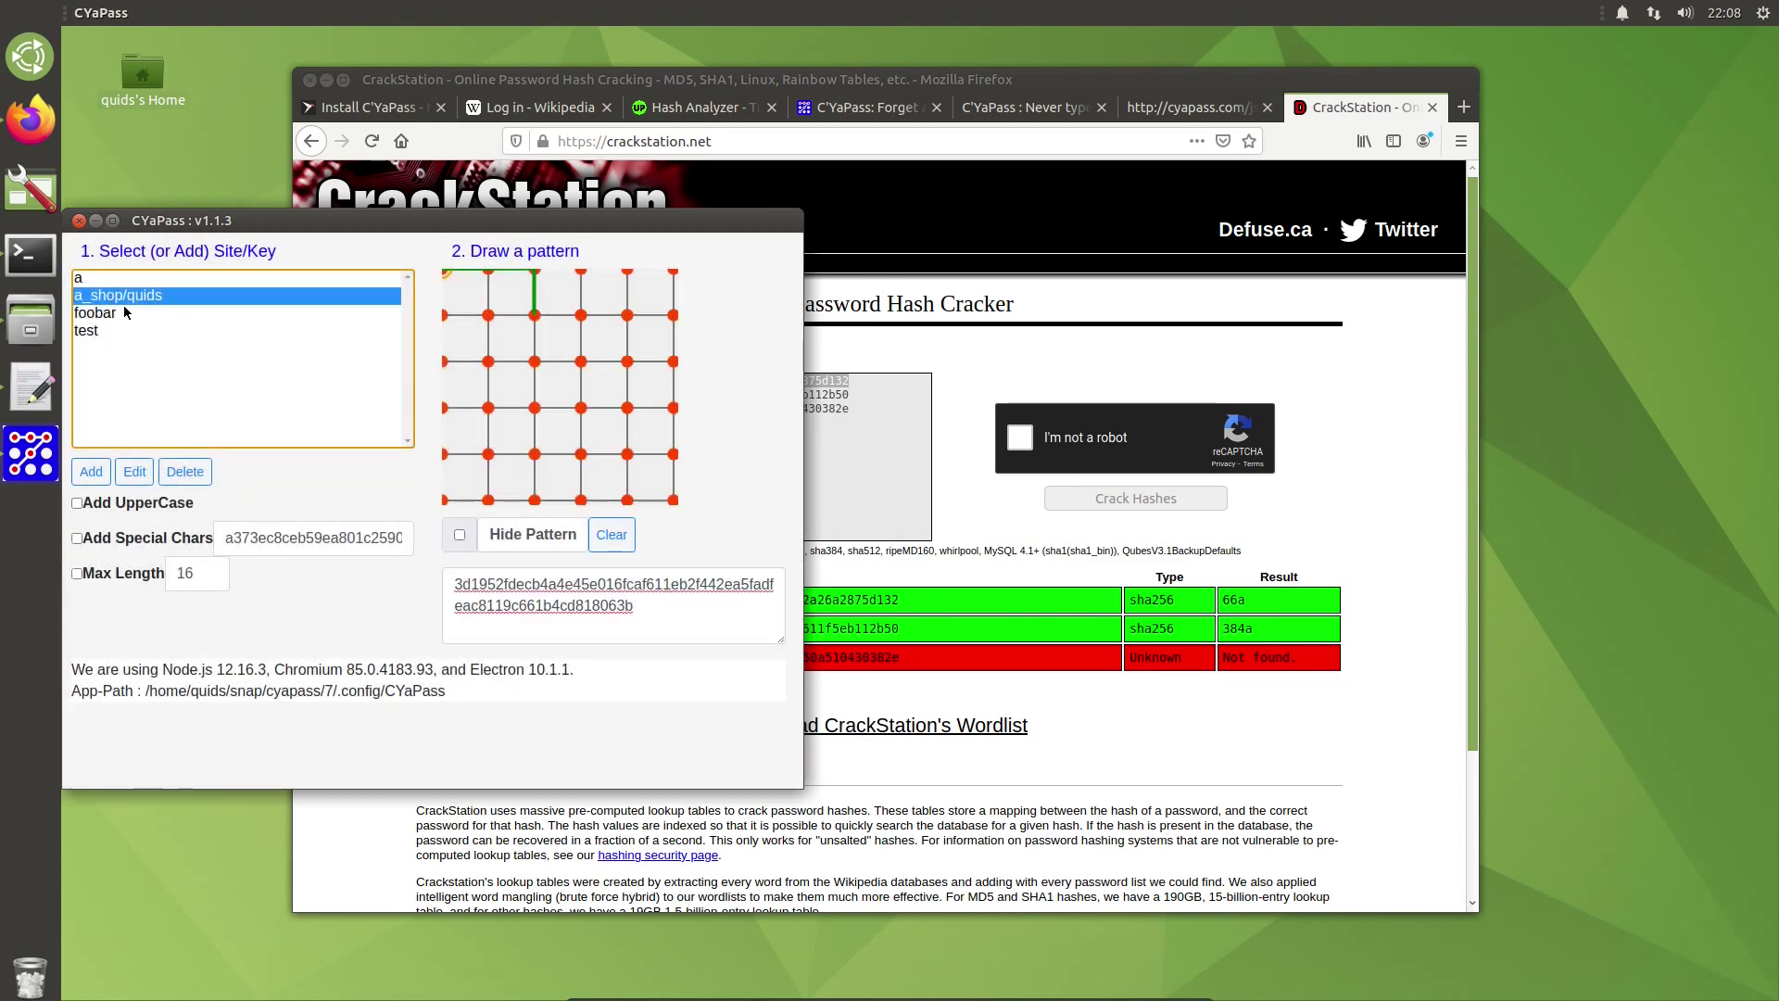